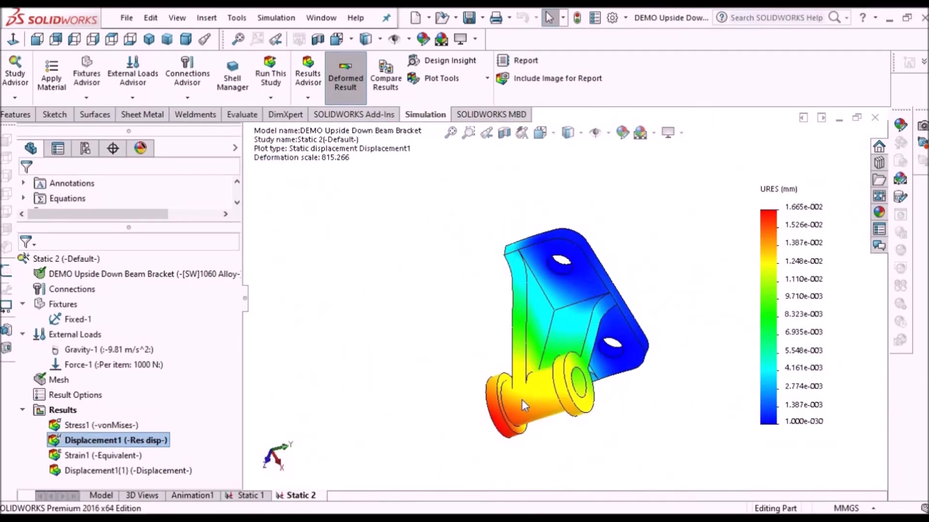
middle_click_drag(523, 400, 595, 442)
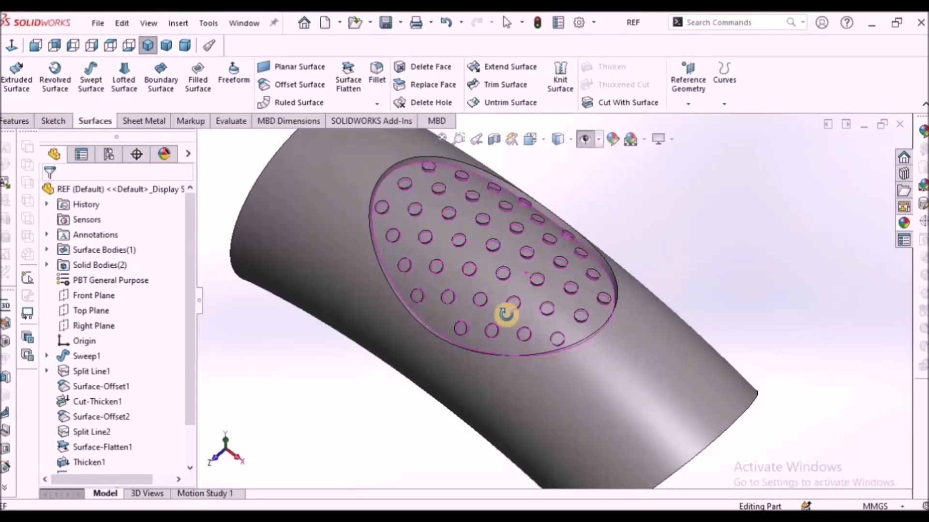
middle_click_drag(504, 311, 618, 310)
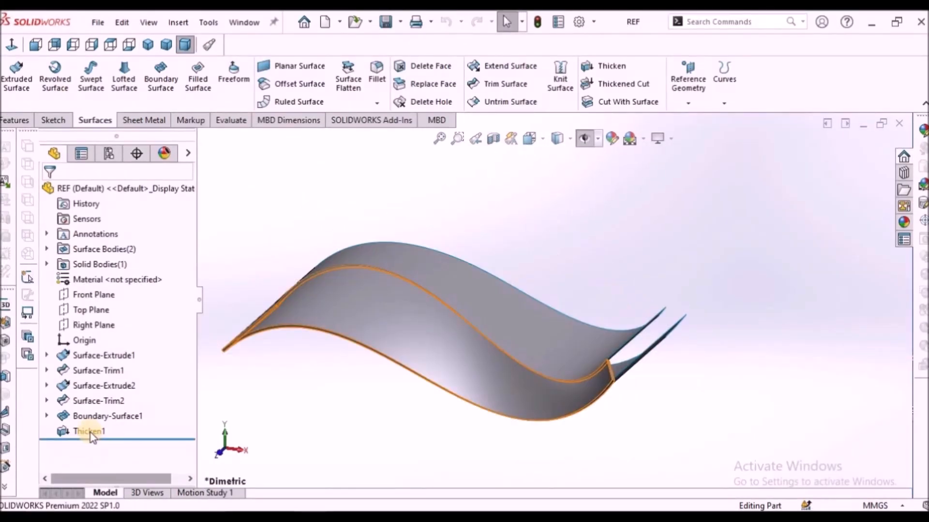
right_click(77, 431)
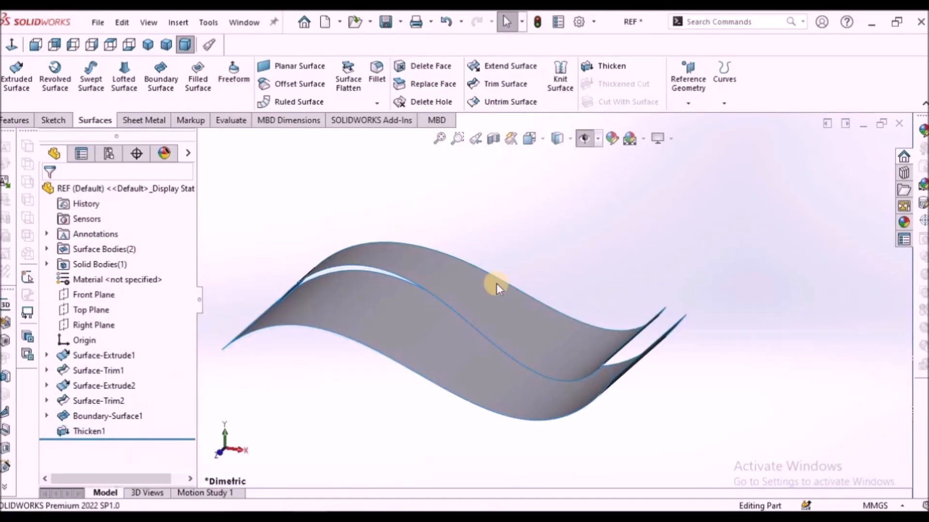
middle_click_drag(497, 283, 501, 301)
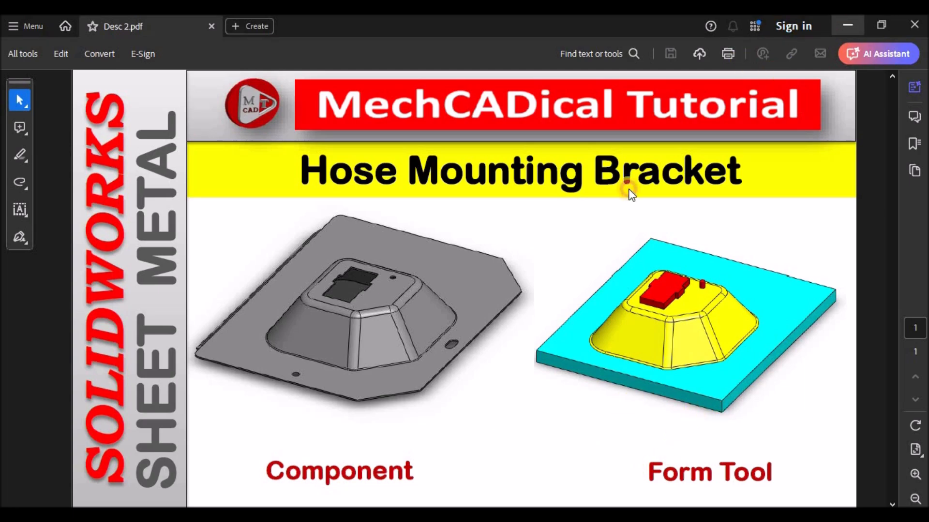
Step: Switch to SOLIDWORKS and examine the finished hose mounting bracket and its form tool model from different angles
left_click(845, 26)
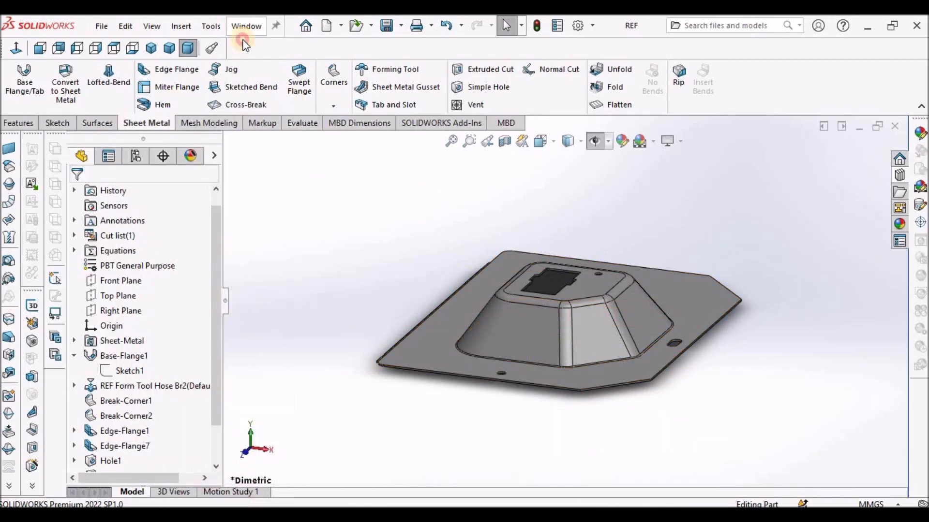
left_click(246, 26)
left_click(290, 184)
scroll(534, 282, "down", 5)
scroll(558, 352, "up", 2)
middle_click_drag(566, 342, 512, 367)
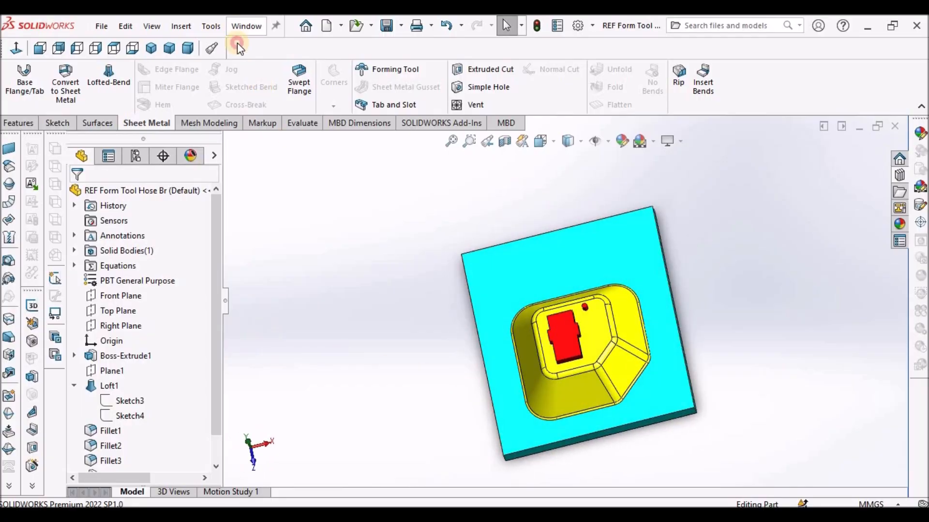
left_click(244, 29)
left_click(289, 167)
middle_click_drag(581, 297, 569, 279)
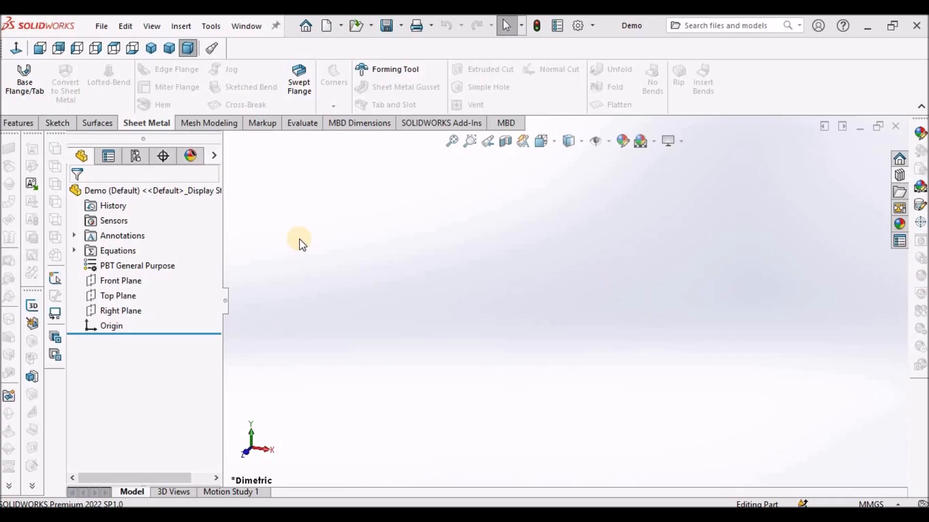
Step: Sketch a center rectangle about 87 mm wide and 285 mm high on the Top Plane, centred on the origin
left_click(121, 295)
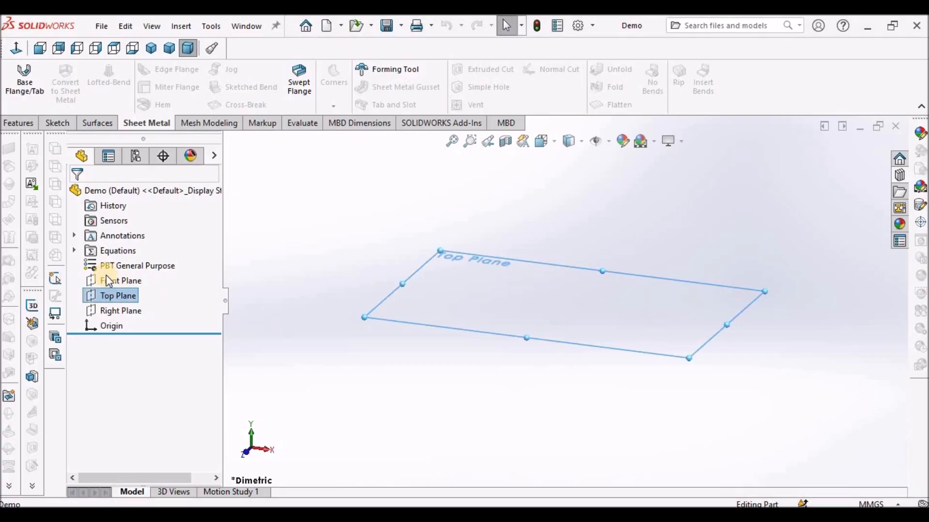
left_click(15, 76)
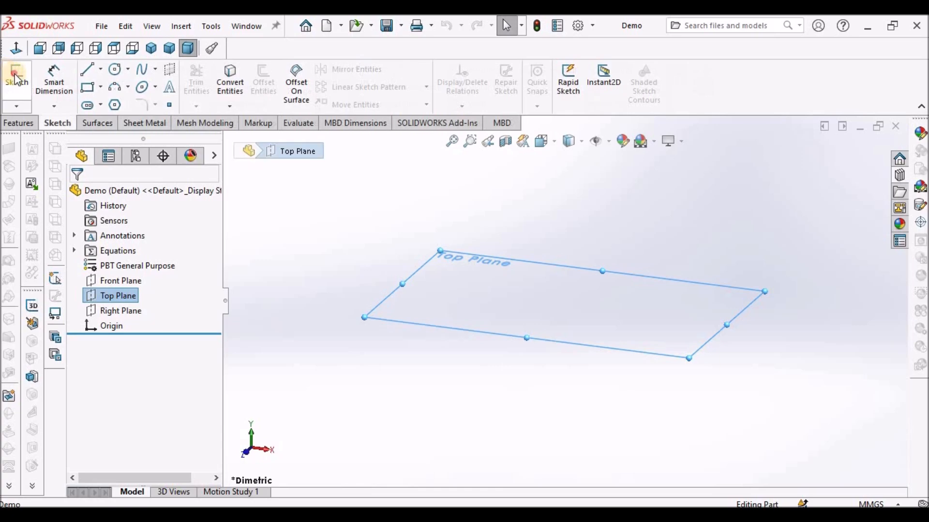
left_click(100, 87)
left_click(111, 121)
scroll(498, 290, "up", 3)
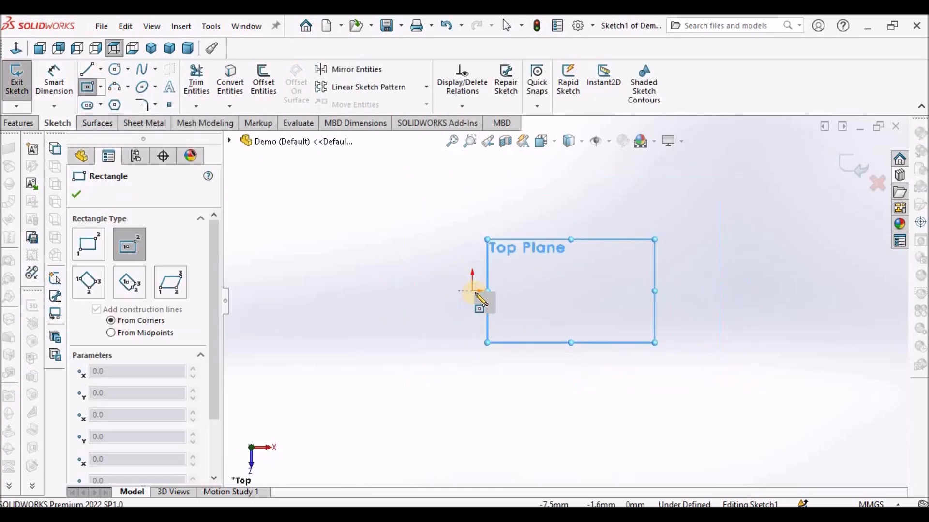
left_click(472, 290)
left_click(514, 214)
right_click(353, 222)
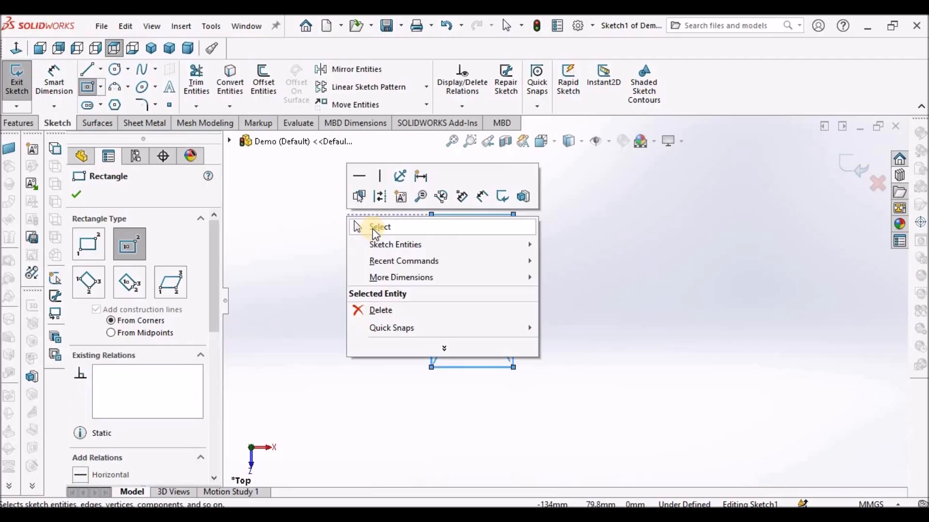
left_click(373, 227)
Step: Dimension the rectangle 152.4 mm wide and 177.8 mm high
left_click(54, 78)
left_click(469, 368)
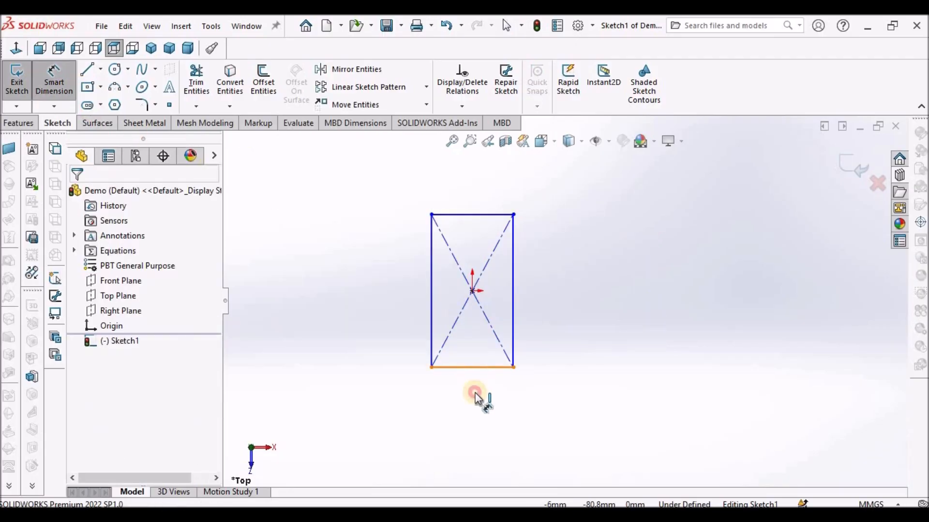
left_click(478, 420)
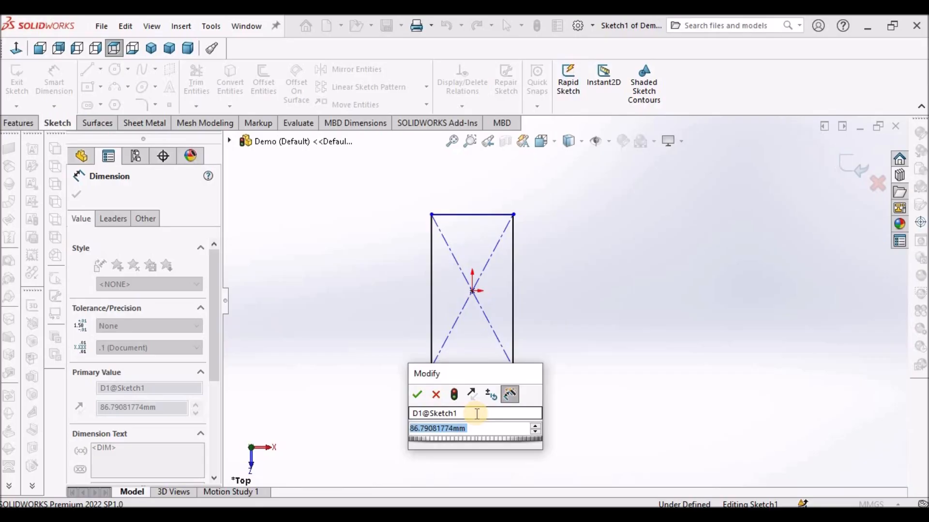
type("152.4")
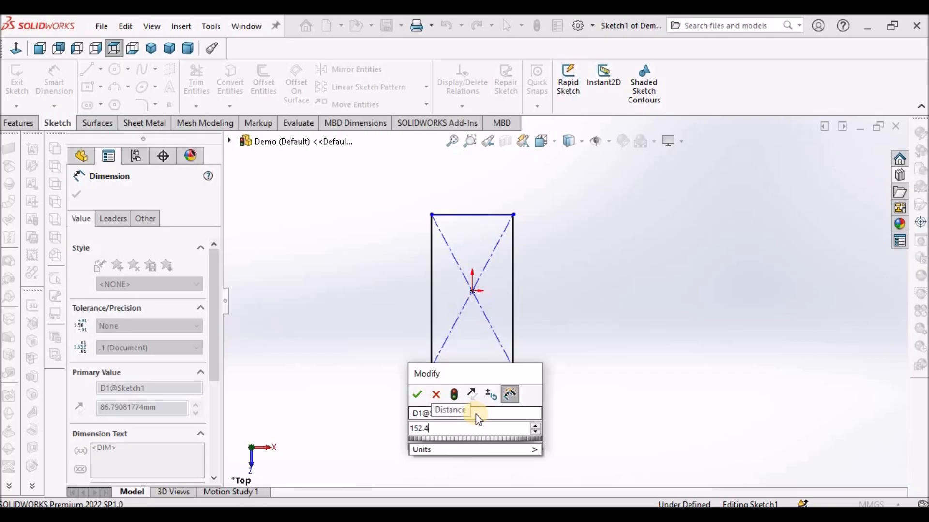
key("Return")
left_click(513, 295)
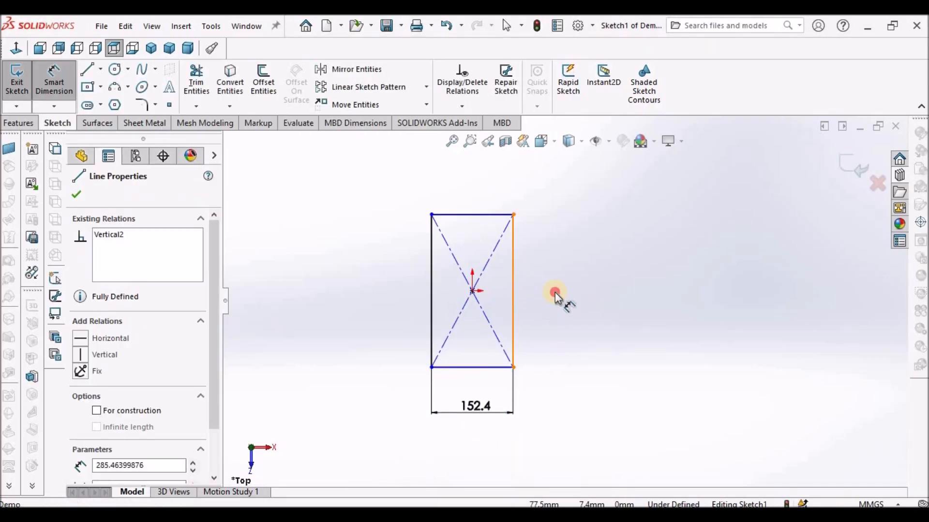
left_click(555, 293)
type("1")
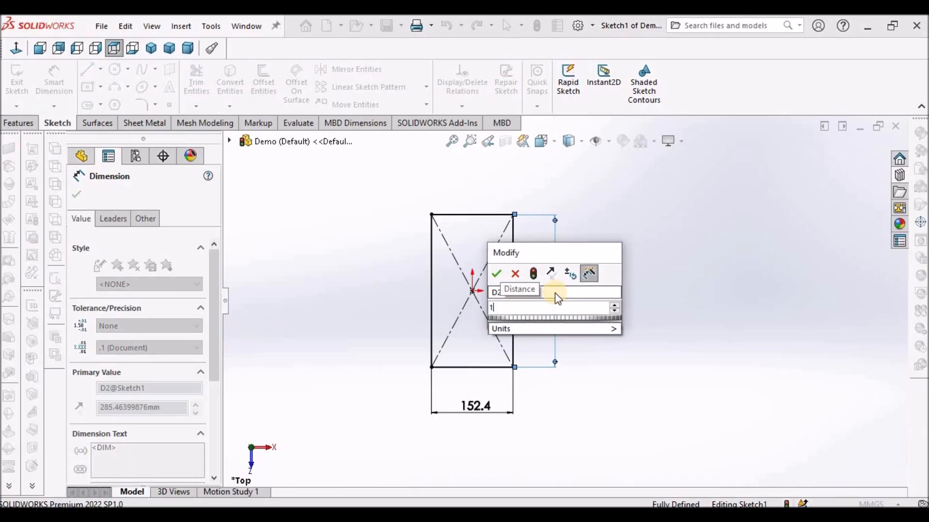
type("77.8")
key("Return")
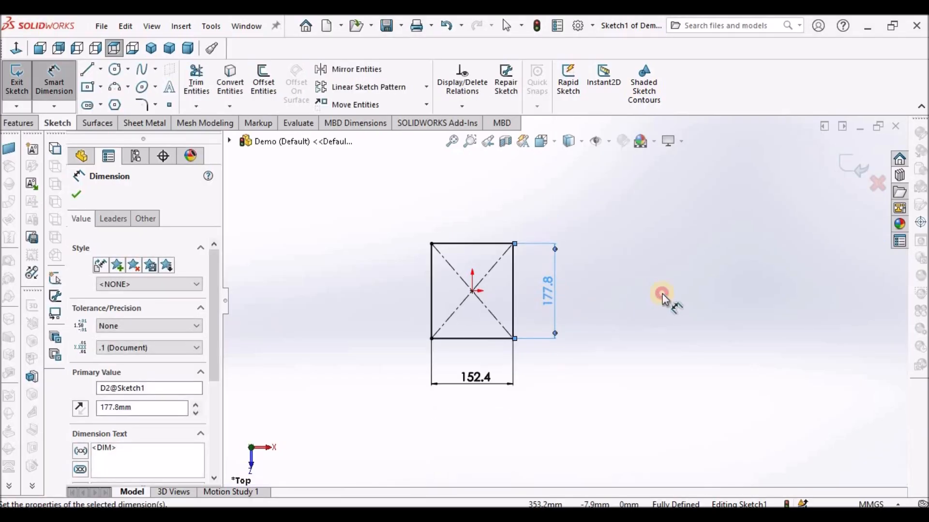
left_click(663, 298)
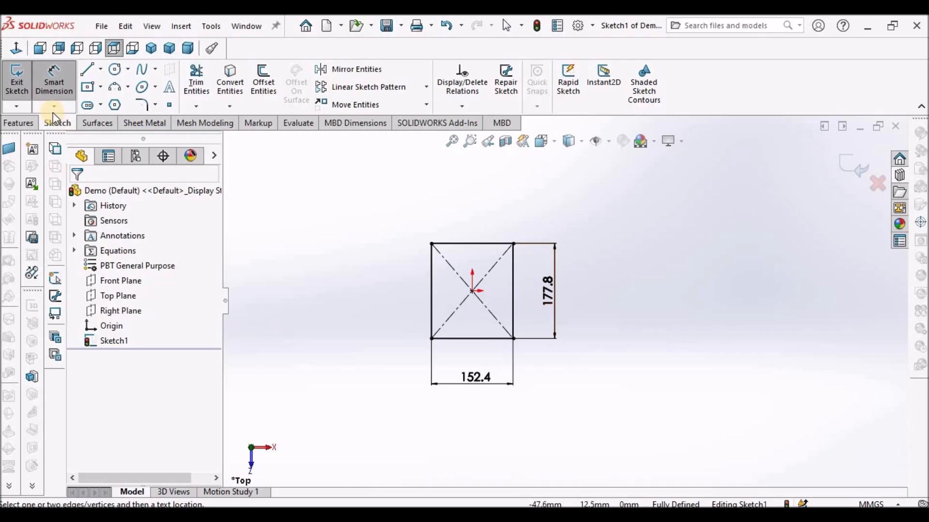
Step: Extrude the rectangle as a boss with a Blind depth of 10 mm, unlinked from the sheet thickness
left_click(19, 123)
left_click(22, 80)
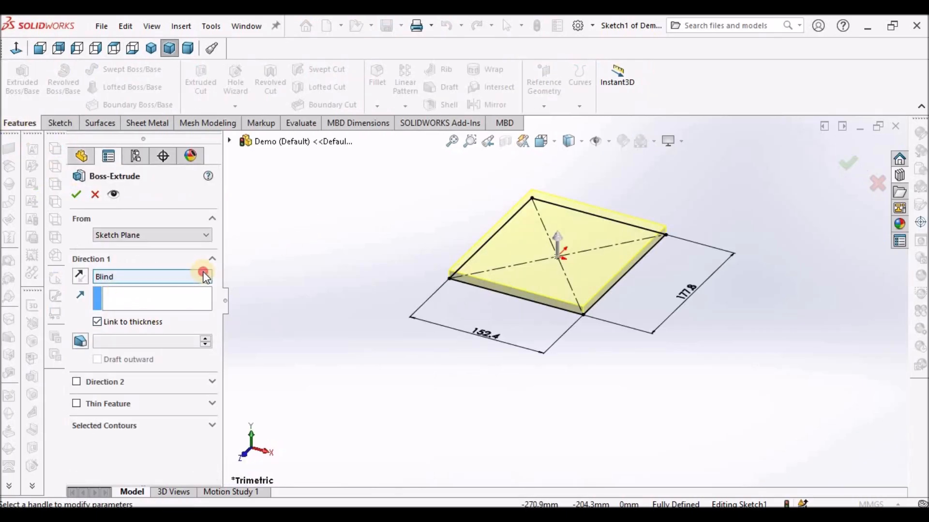
left_click(204, 276)
left_click(178, 286)
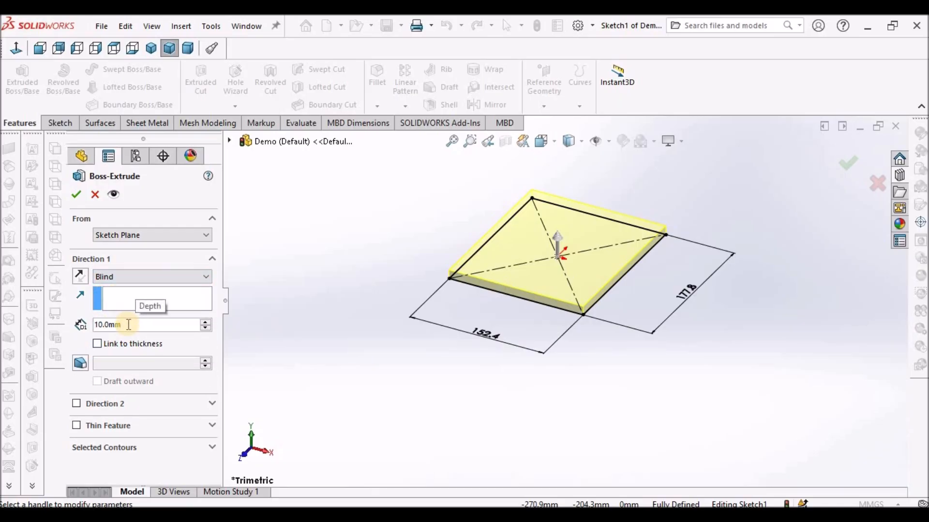
left_click(77, 195)
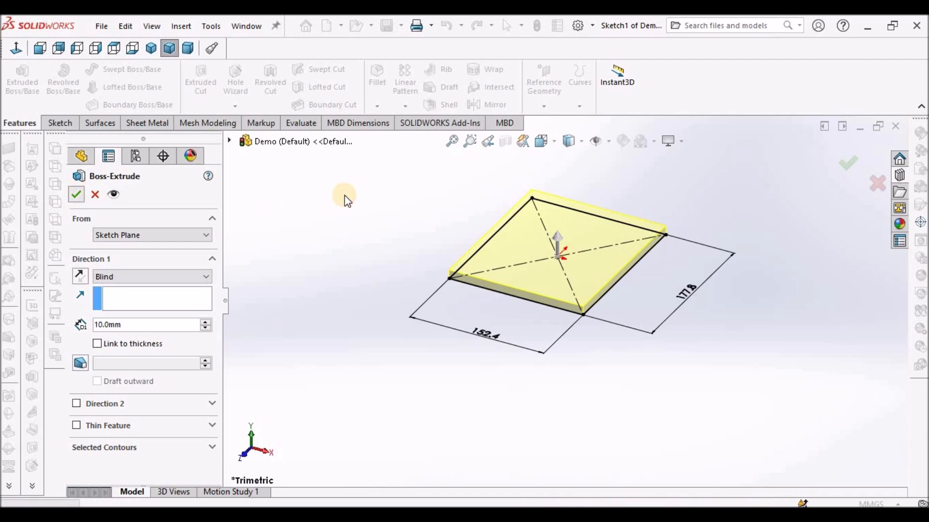
Step: Create a reference plane offset 30 mm above the plate's top face and hide all item types in the view
scroll(574, 233, "down", 2)
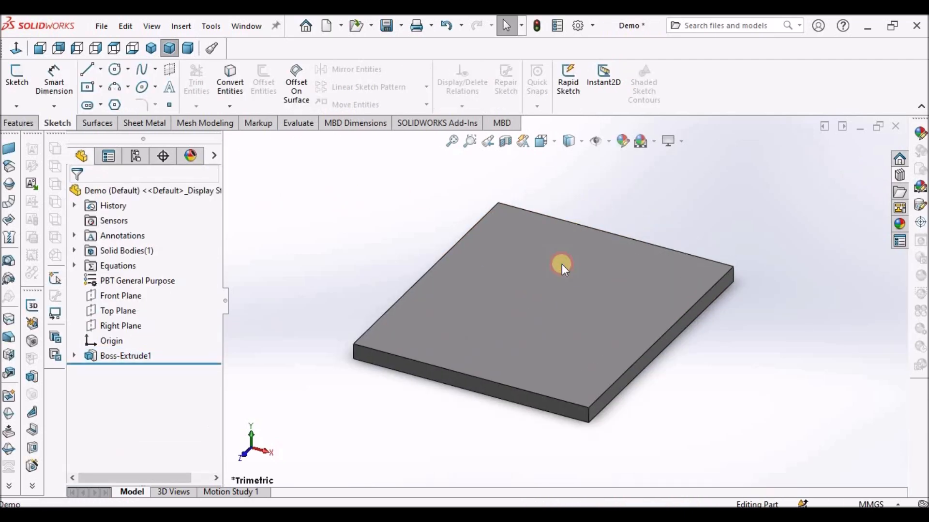
left_click(562, 264)
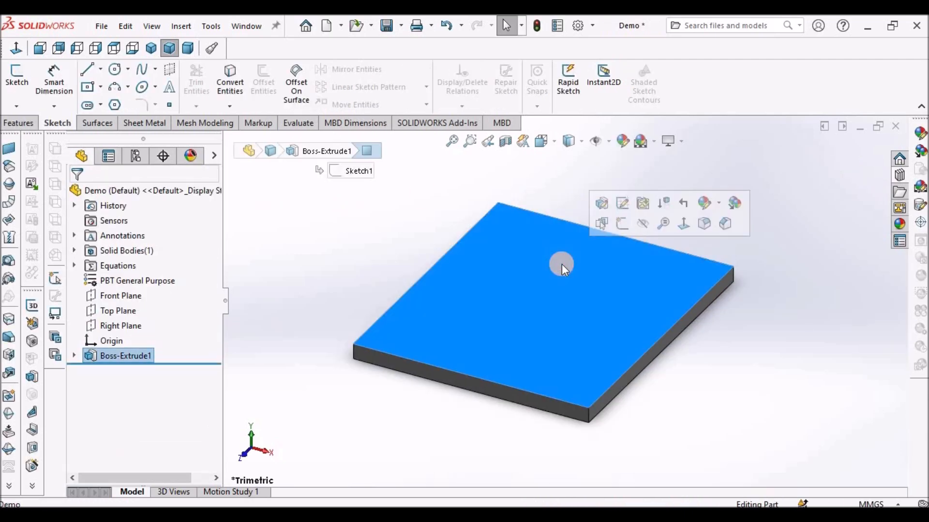
left_click(17, 124)
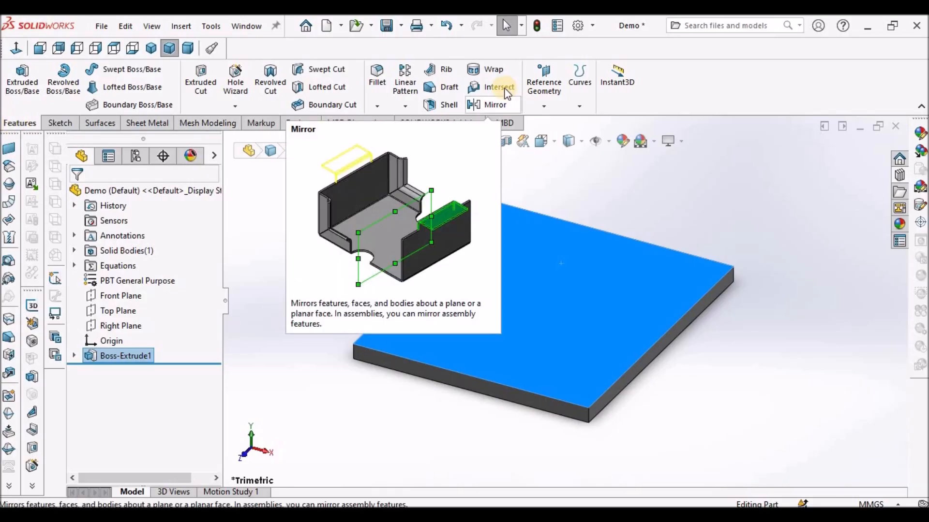
left_click(550, 102)
left_click(554, 123)
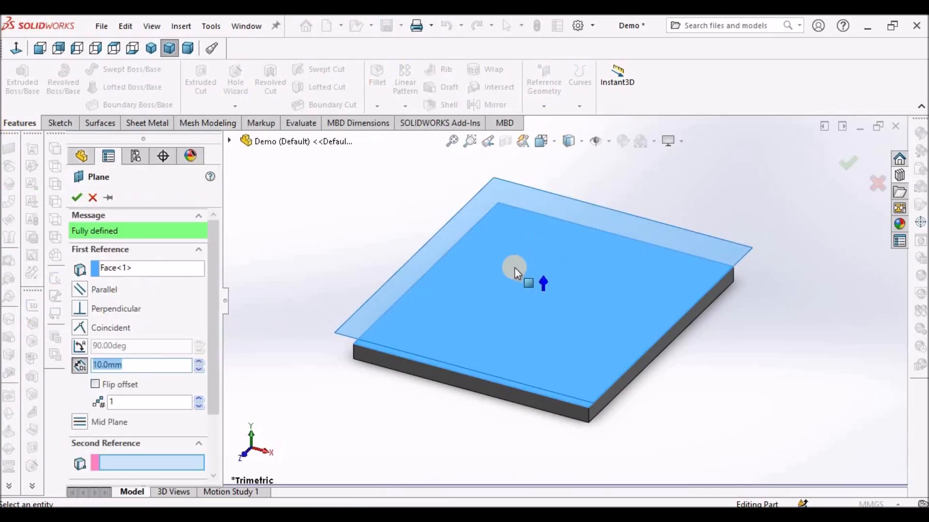
left_click(166, 362)
type("30")
key("Return")
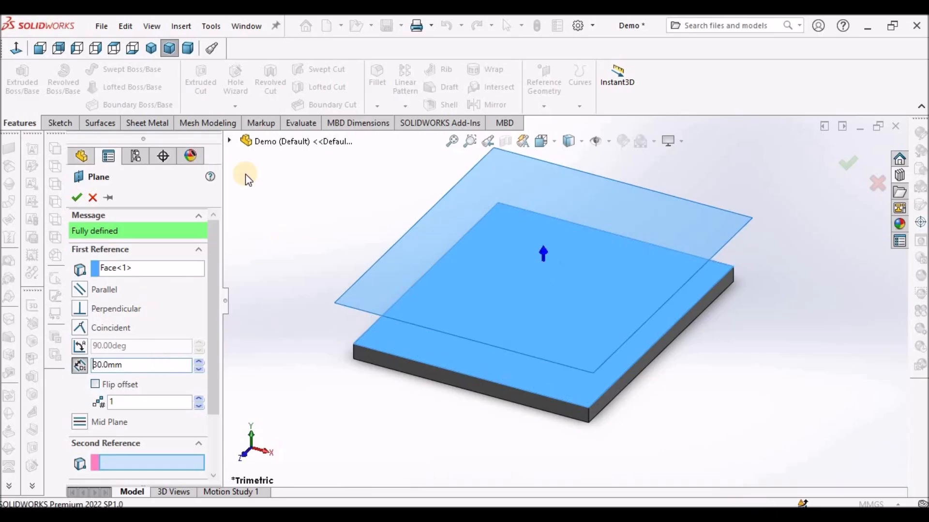
left_click(77, 197)
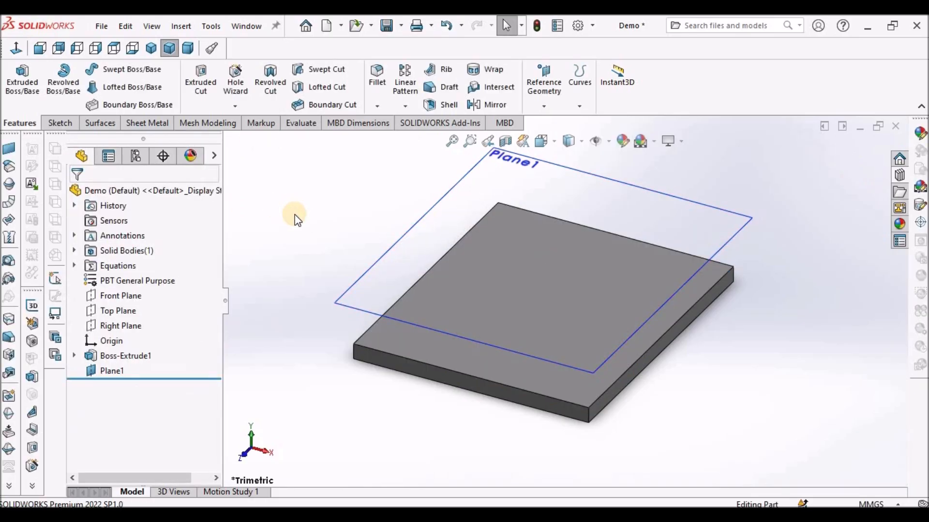
scroll(393, 325, "up", 3)
left_click(595, 140)
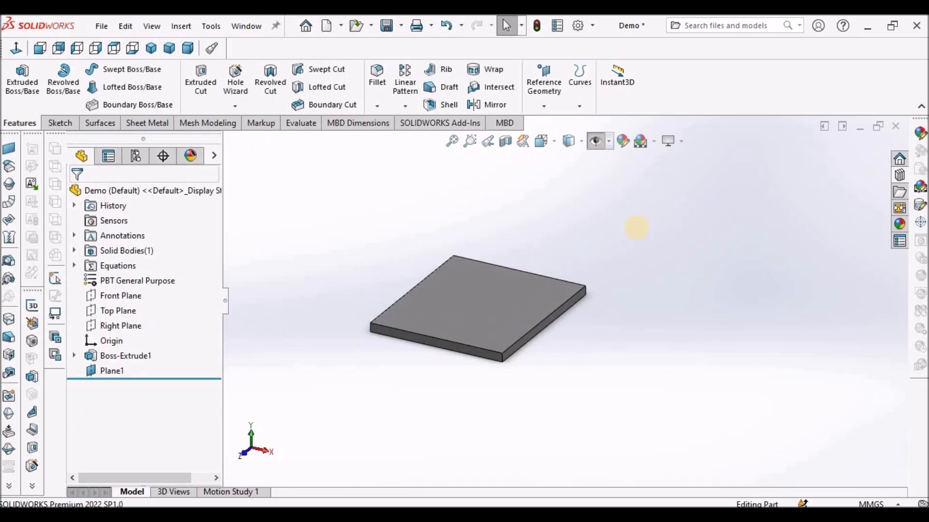
Step: Sketch a corner rectangle about 73 mm high around the origin on the plate's top face
left_click(478, 294)
left_click(60, 123)
left_click(20, 81)
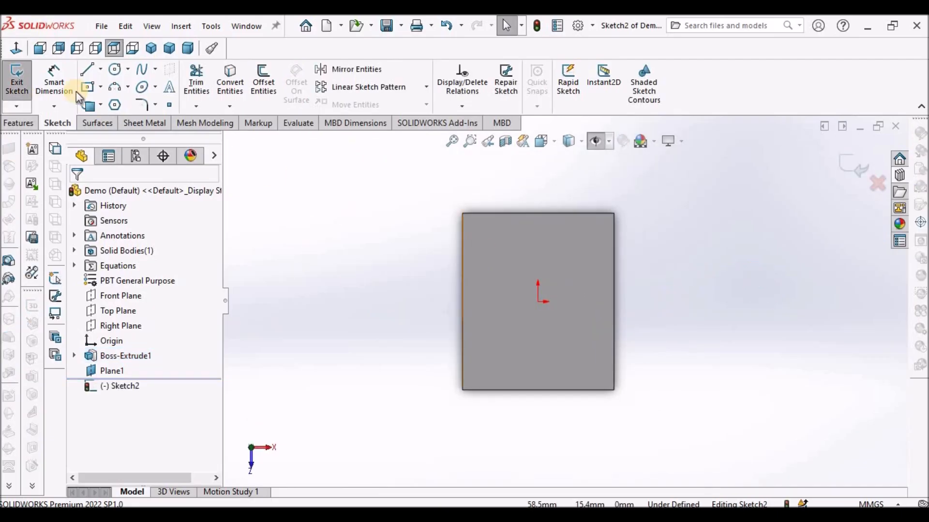
left_click(101, 87)
left_click(124, 103)
left_click(517, 271)
left_click(568, 344)
right_click(711, 239)
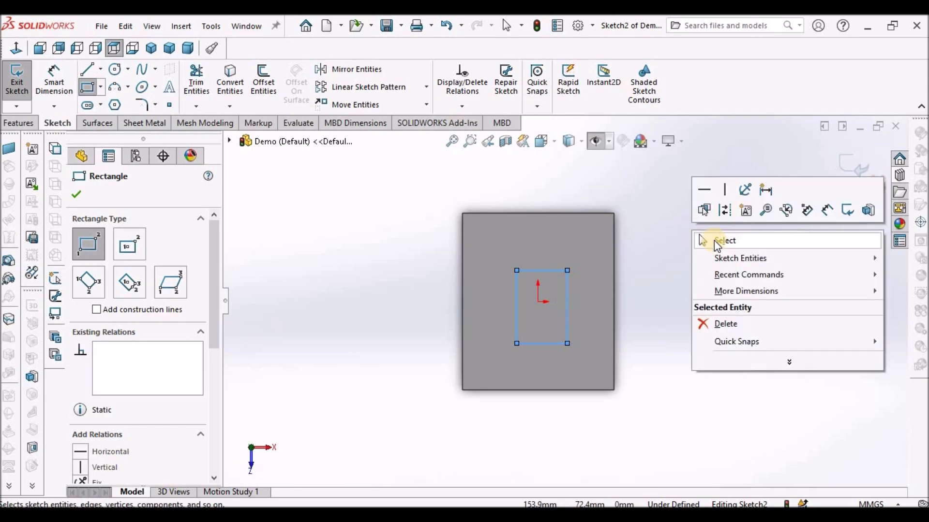
left_click(715, 241)
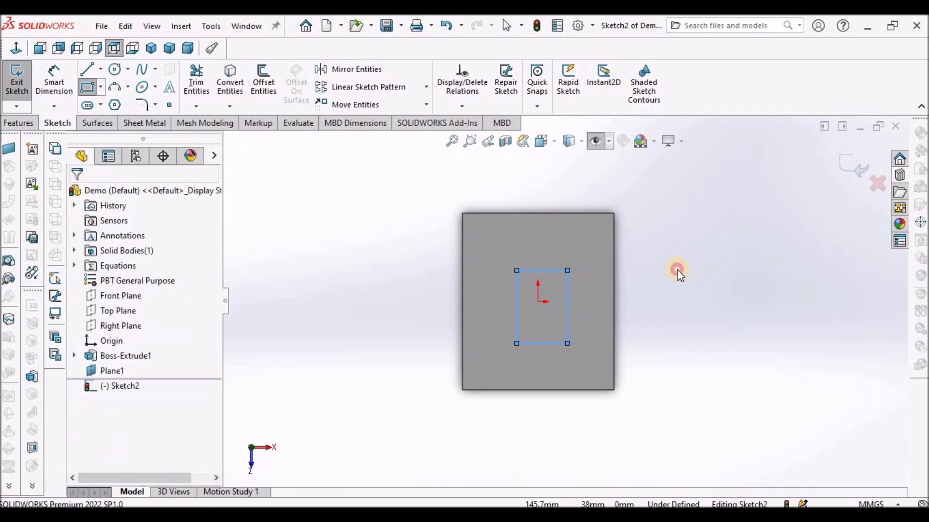
Step: Add a Vertical relation between the midpoint of the small rectangle's lower edge and the origin
right_click(549, 344)
left_click(599, 291)
left_click(538, 301, "ctrl")
left_click(104, 431)
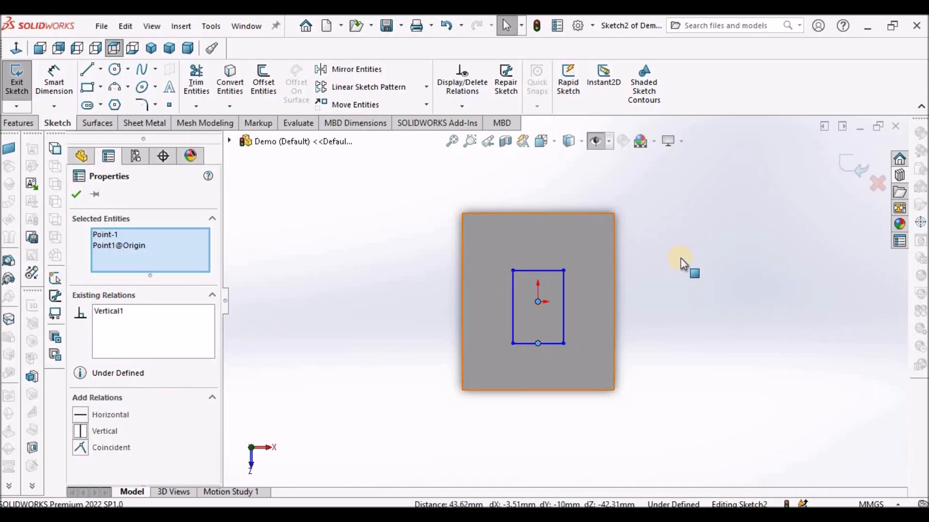
left_click(231, 262)
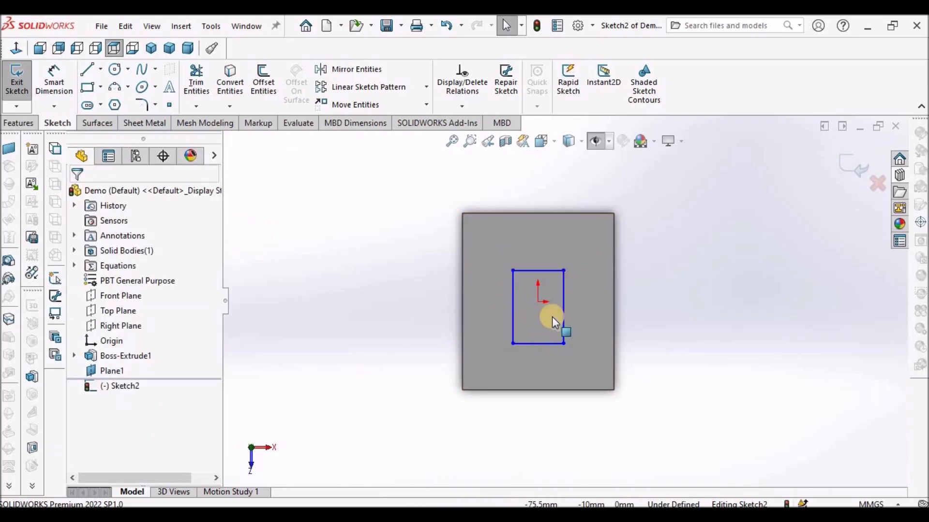
Step: Add a Horizontal relation between the midpoint of the small rectangle's vertical edge on the +X side and the origin
right_click(562, 300)
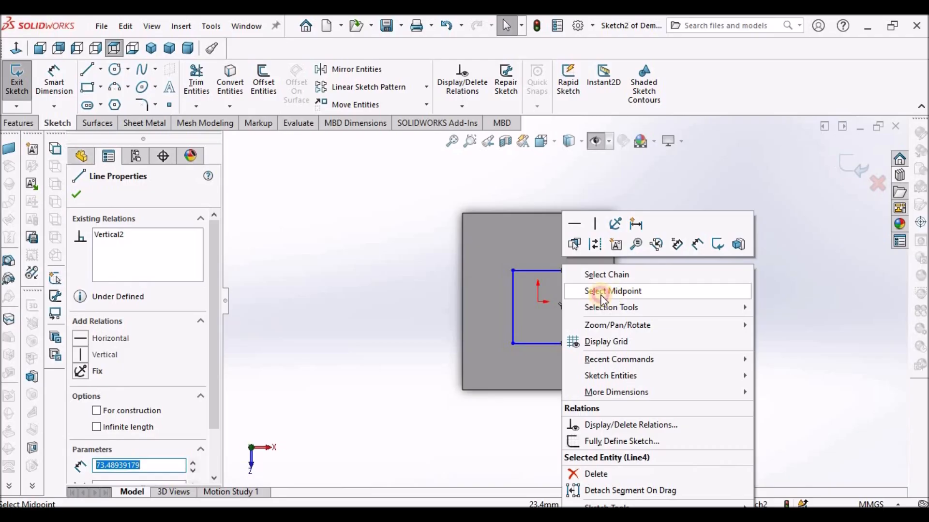
left_click(603, 291)
left_click(537, 301, "ctrl")
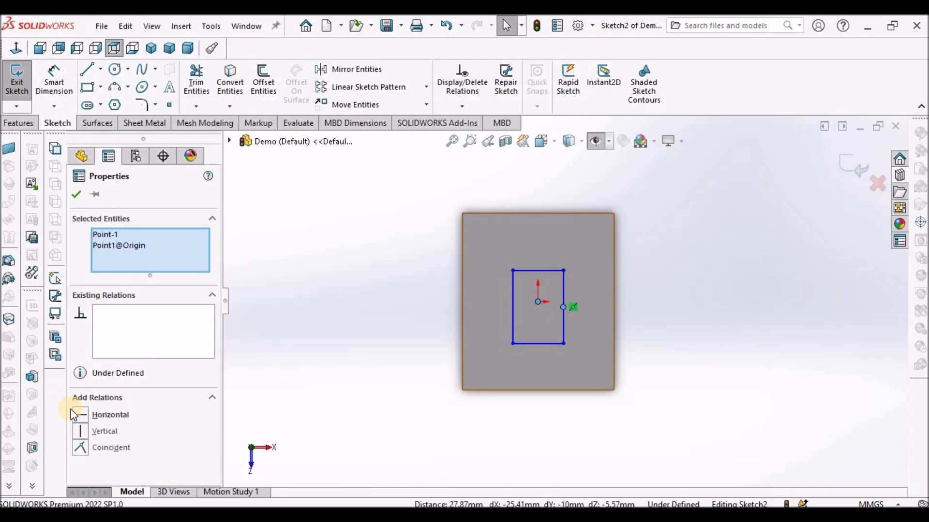
left_click(81, 415)
left_click(77, 195)
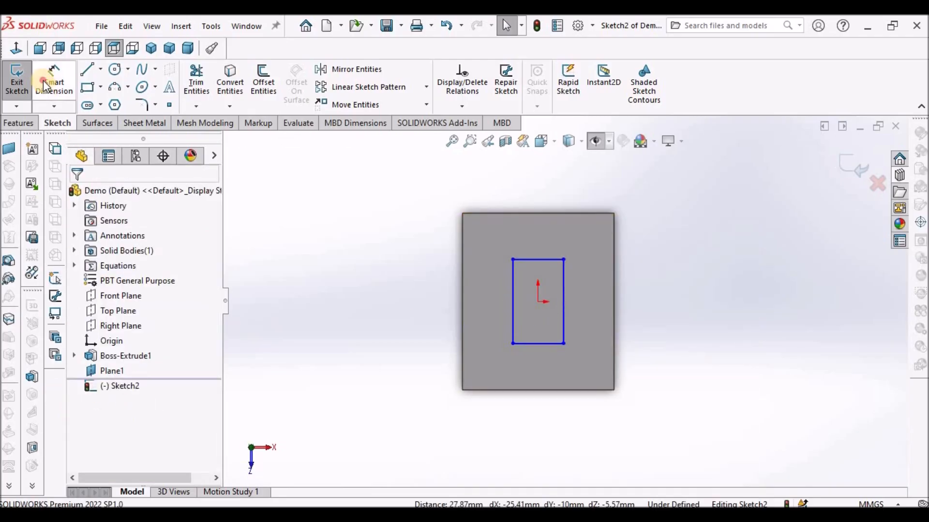
Step: Dimension the small rectangle 100 mm wide and 100 mm high
left_click(54, 80)
left_click(540, 344)
left_click(547, 429)
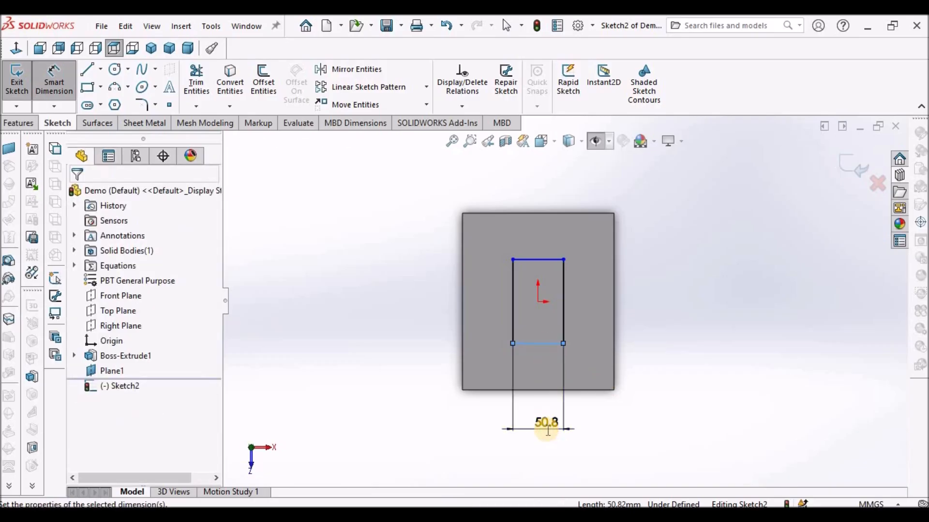
type("100")
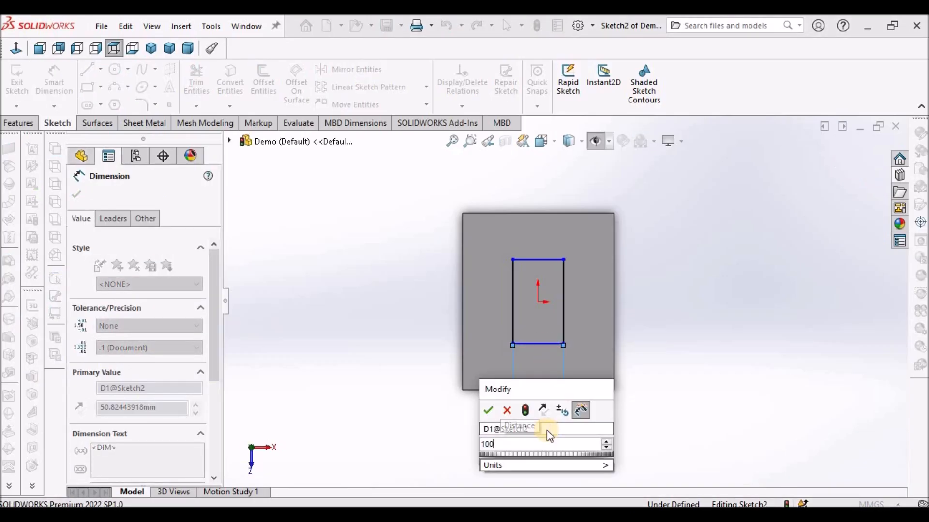
key("Return")
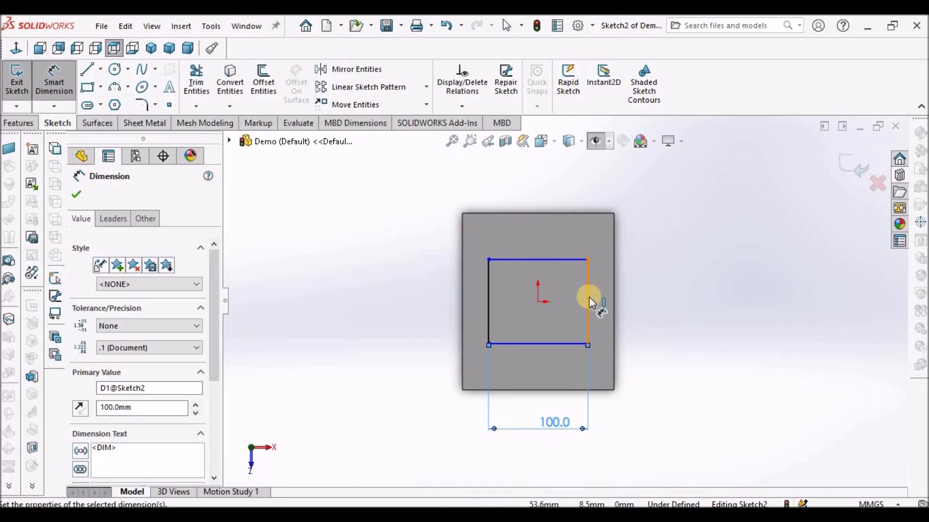
left_click(588, 293)
left_click(654, 302)
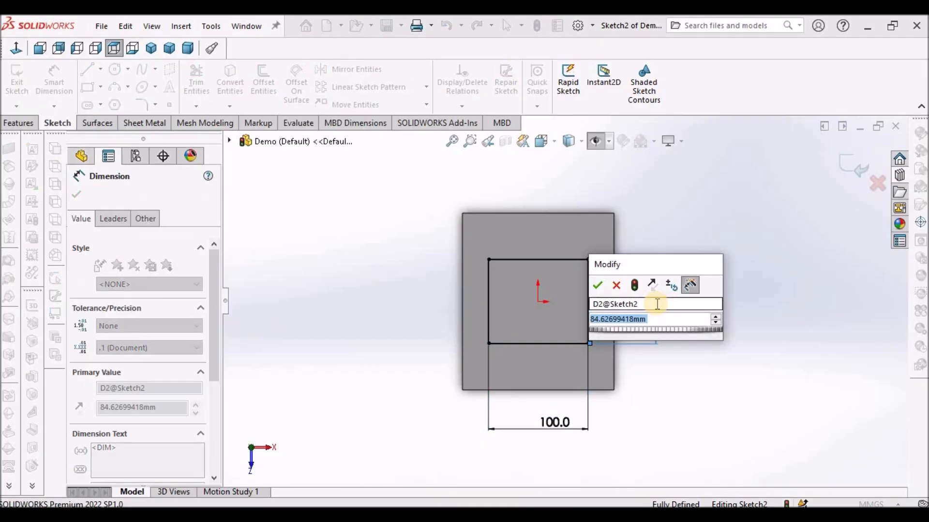
type("100")
key("Return")
left_click(732, 292)
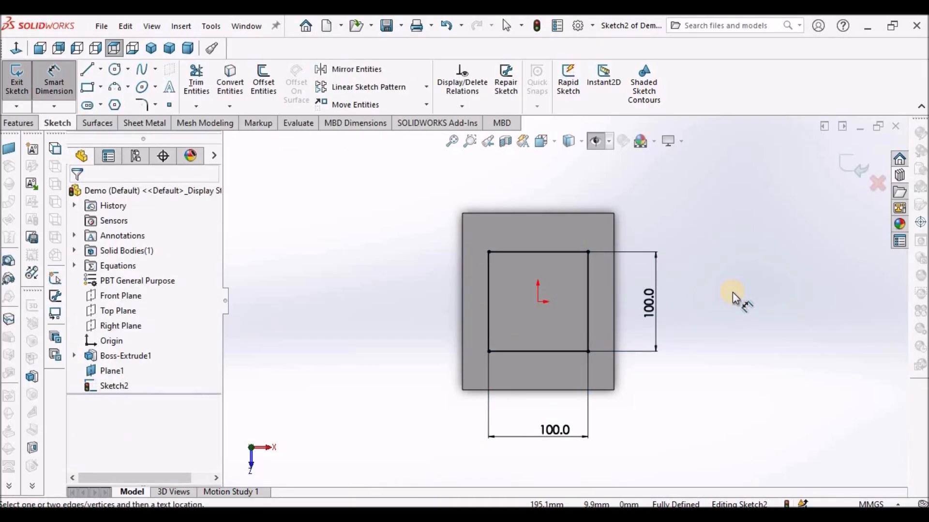
key("Escape")
Step: Add 20 mm sketch fillets to the square's two upper corners and its lower-left corner, accepting the loss of conflicting relations
left_click(142, 105)
left_click(490, 252)
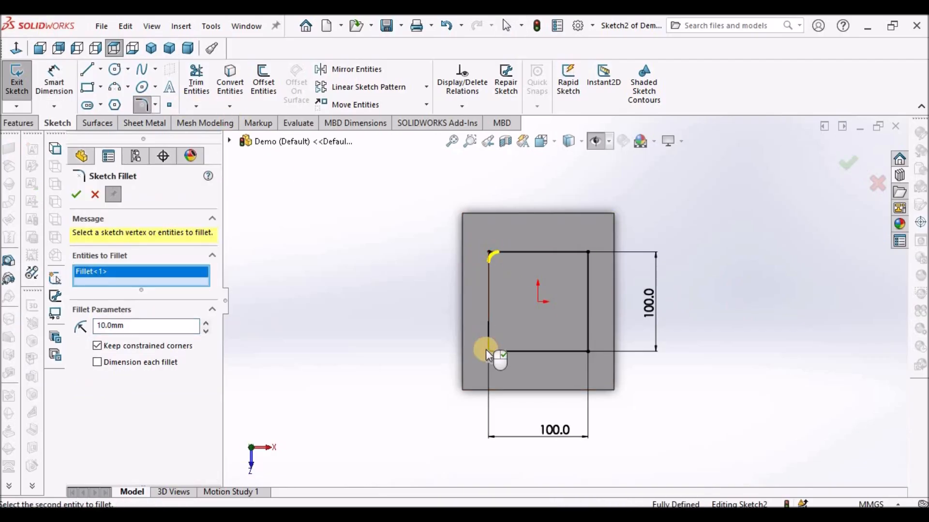
left_click(489, 352)
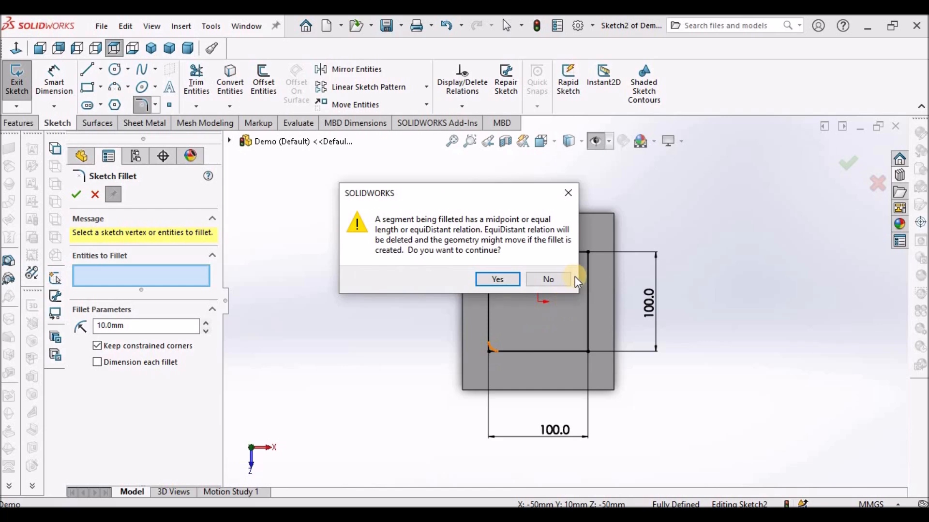
left_click(489, 278)
left_click(586, 251)
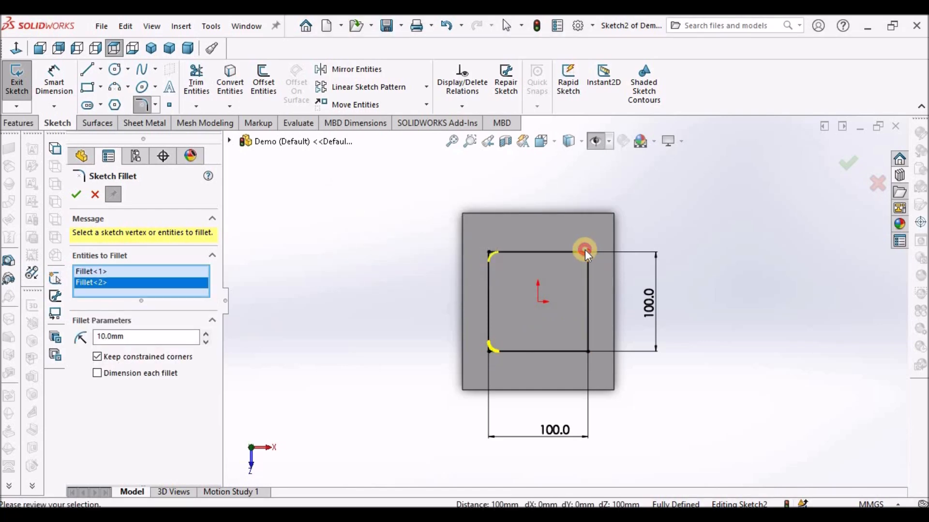
left_click(490, 277)
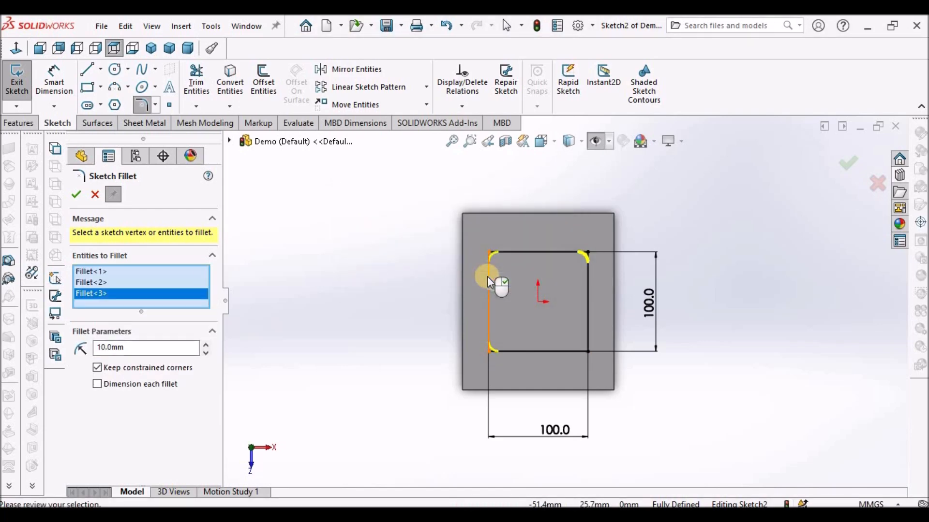
left_click(109, 355)
double_click(119, 349)
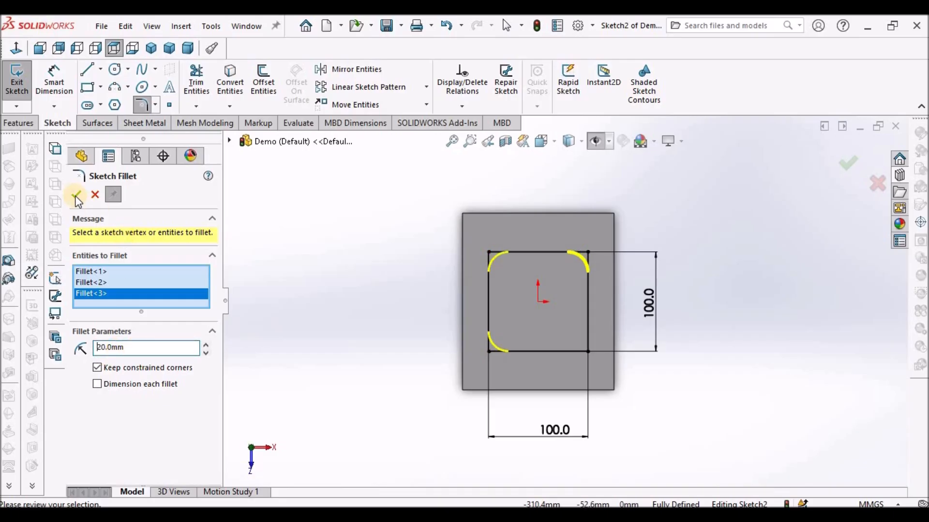
right_click(296, 223)
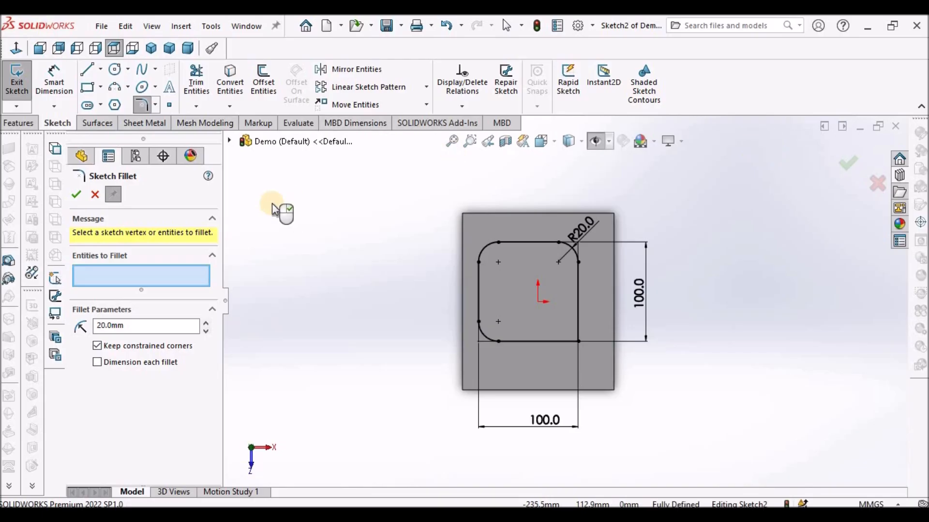
Step: Chamfer the square's remaining lower-right corner with an equal distance-distance of 10 mm, accepting the lost sketch constraint
left_click(156, 109)
left_click(145, 139)
scroll(565, 354, "up", 1)
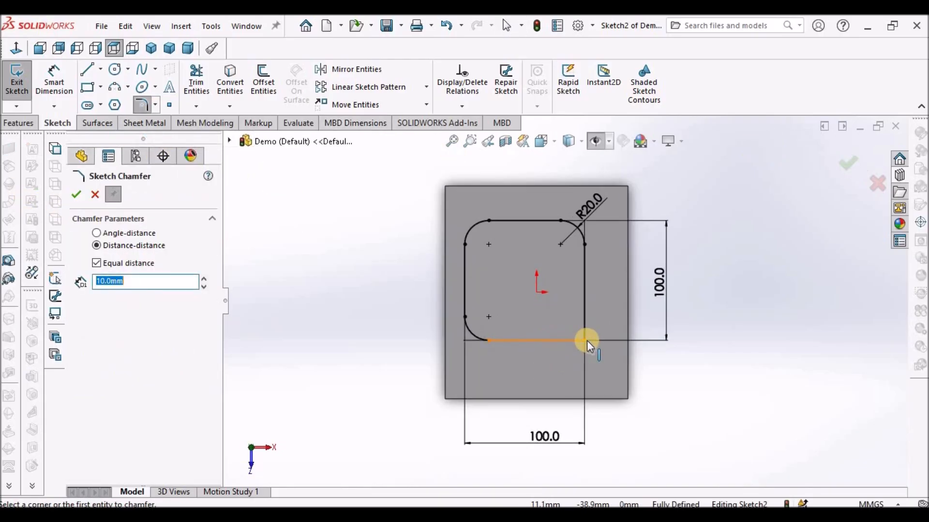
scroll(595, 339, "up", 1)
left_click(601, 338)
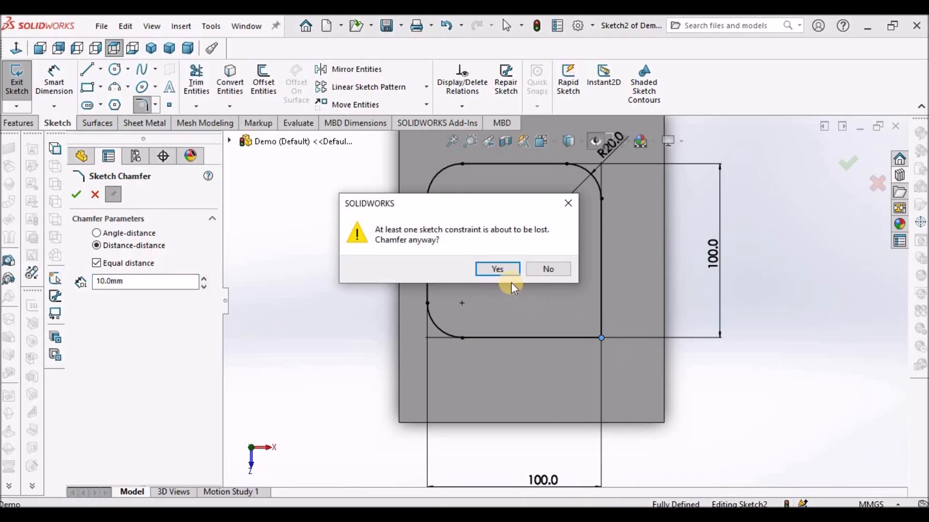
left_click(500, 271)
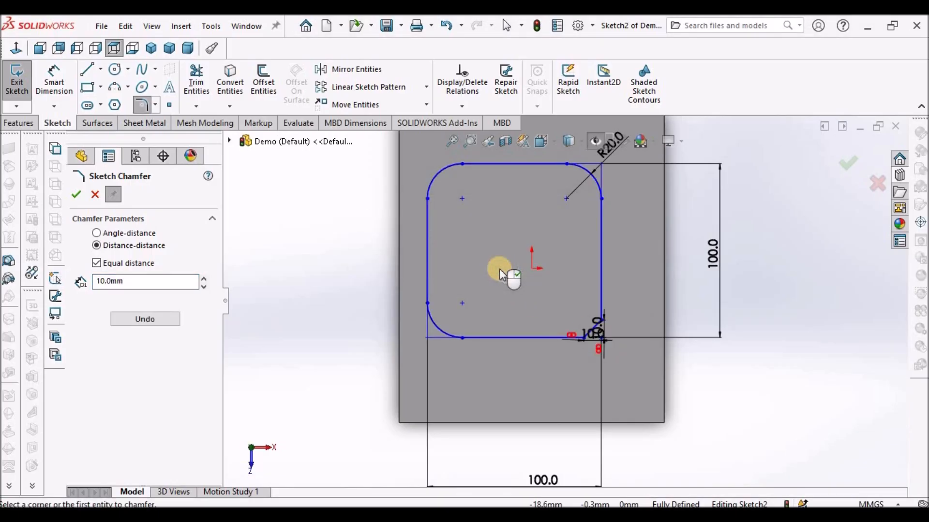
Step: Close the sketch chamfer and set the linked chamfer distances at the corner to 30 mm
double_click(135, 282)
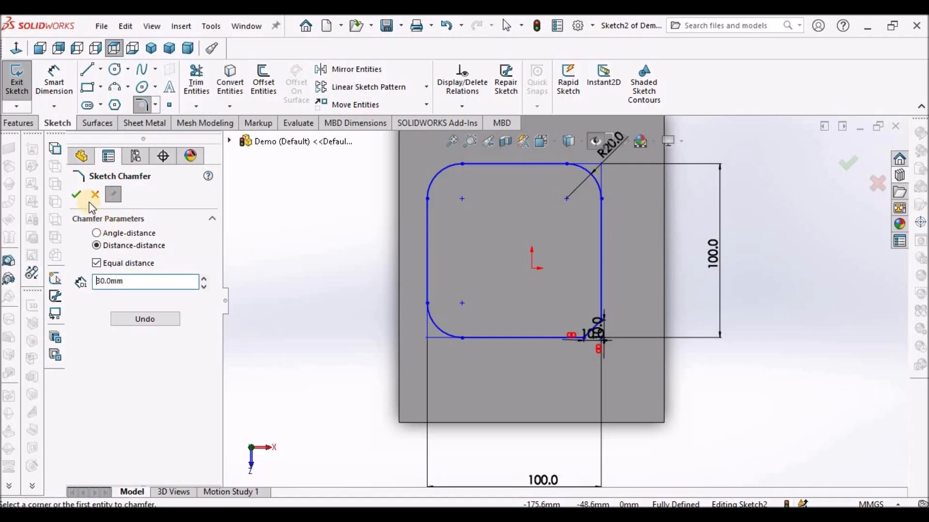
left_click(334, 269)
scroll(592, 335, "down", 5)
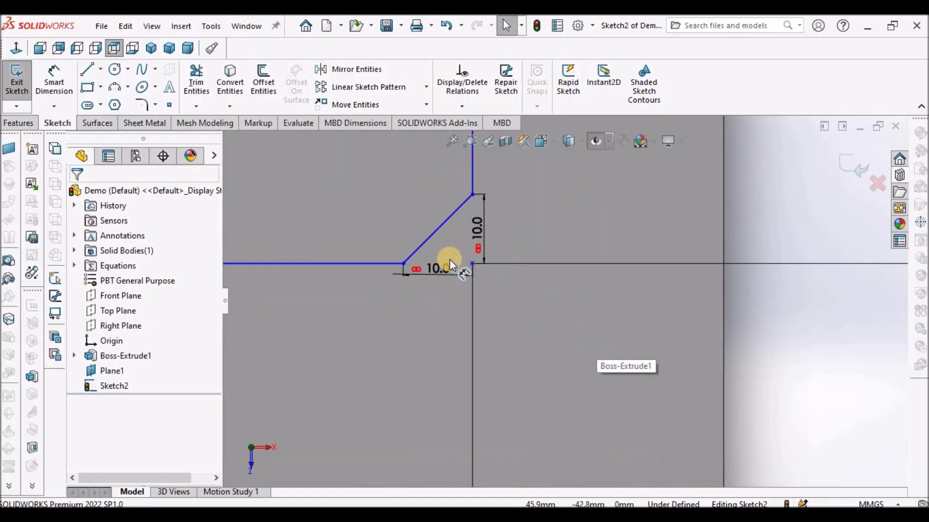
double_click(481, 231)
key("Return")
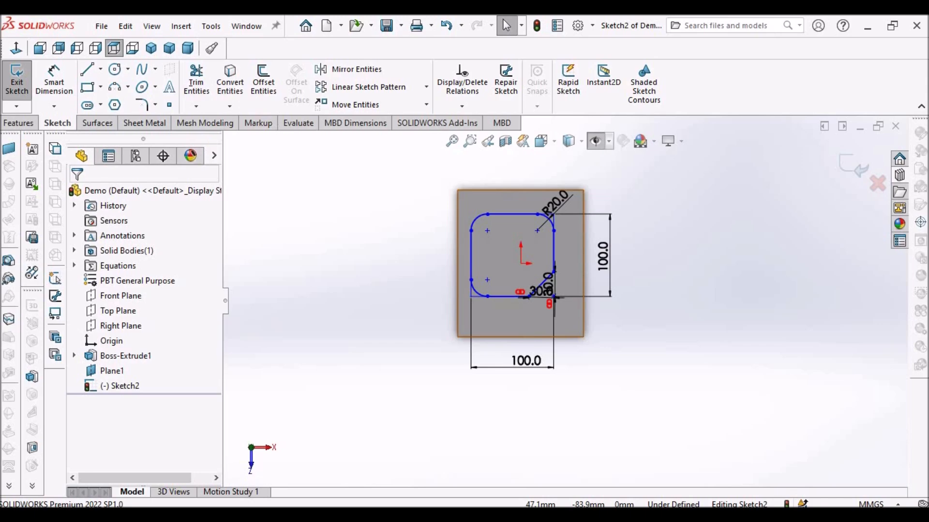
Step: Dimension the distance between the plate's lower edge and the profile's lower line as 20 mm
left_click(54, 80)
left_click(532, 335)
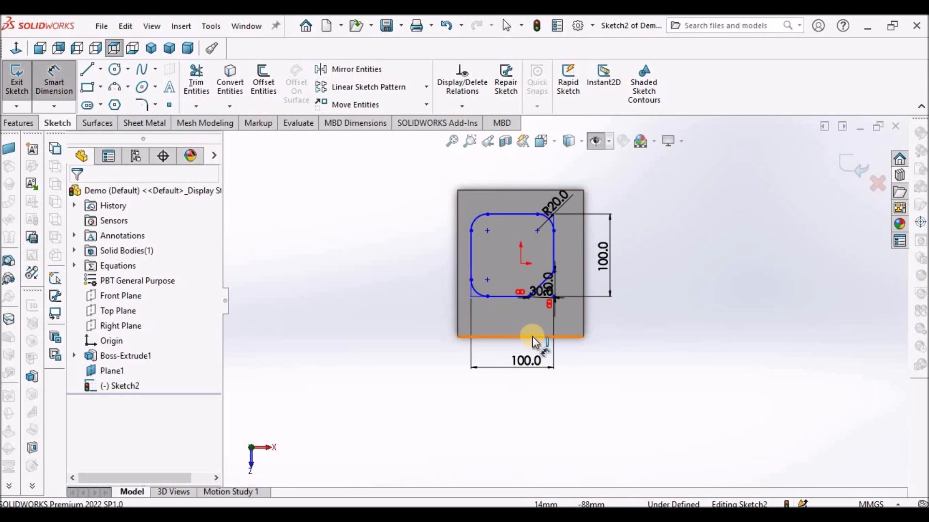
left_click(511, 296)
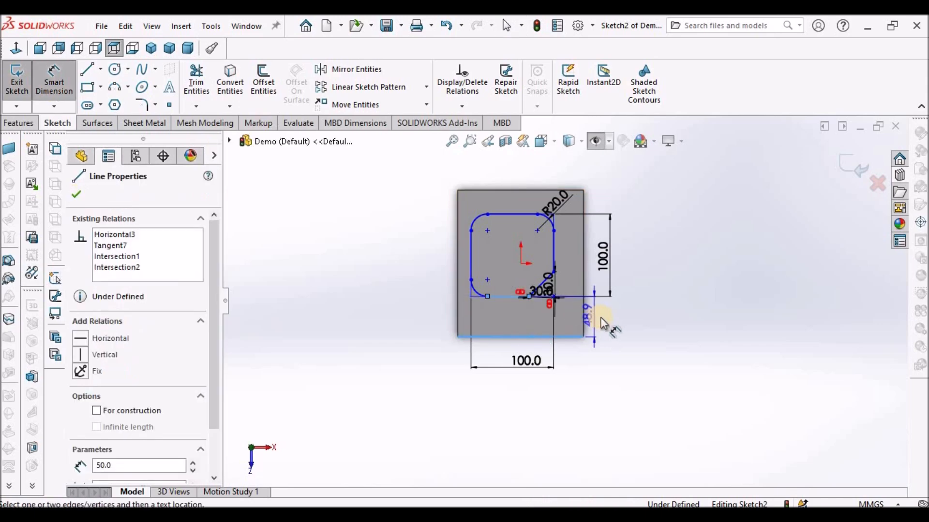
left_click(600, 314)
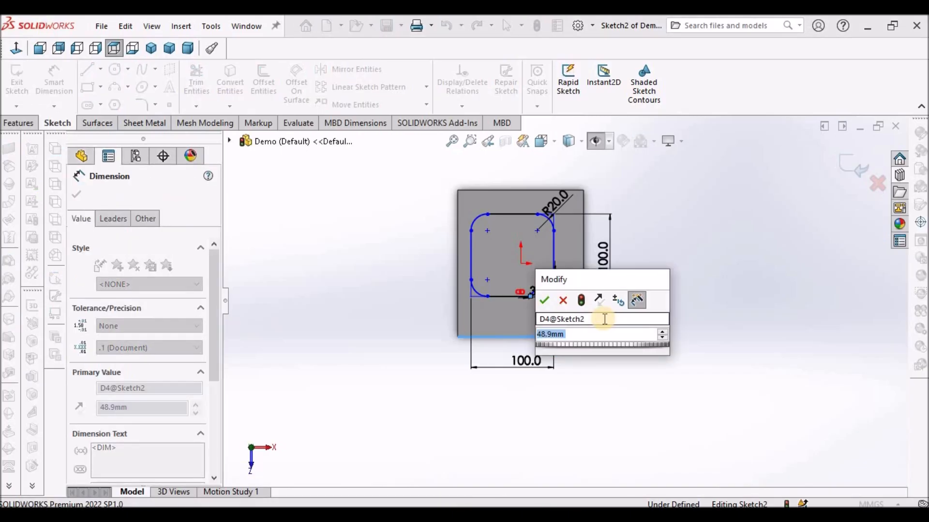
type("20")
key("Return")
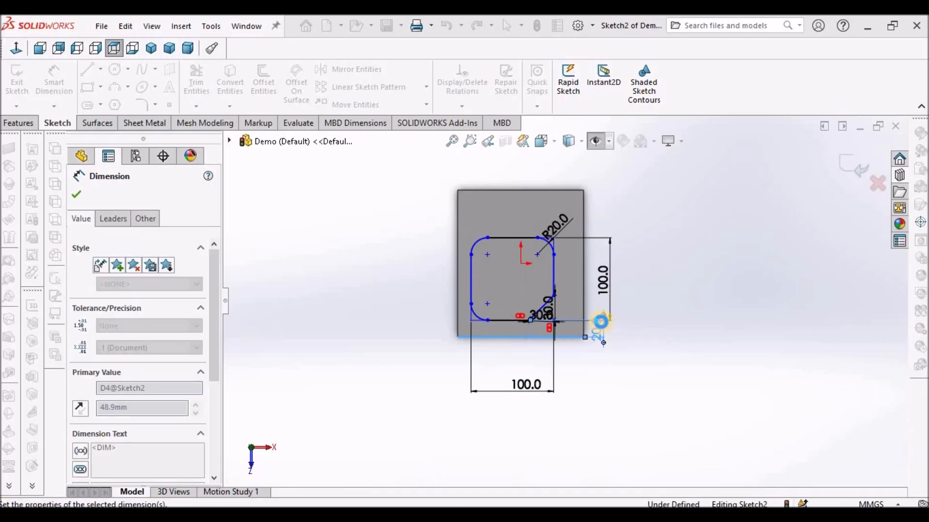
left_click(478, 304)
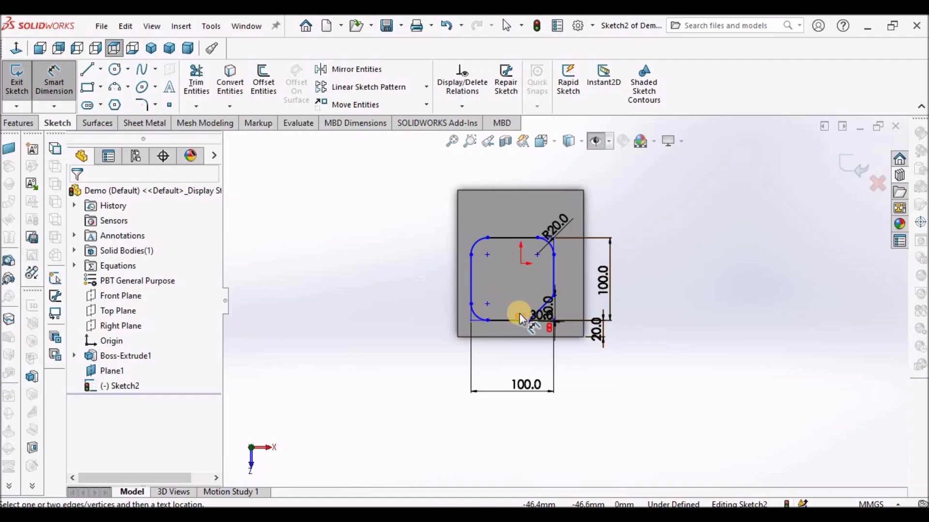
Step: Dimension the distance between the plate's right edge and the profile's right line as 35 mm
left_click(589, 331)
left_click(555, 282)
left_click(579, 376)
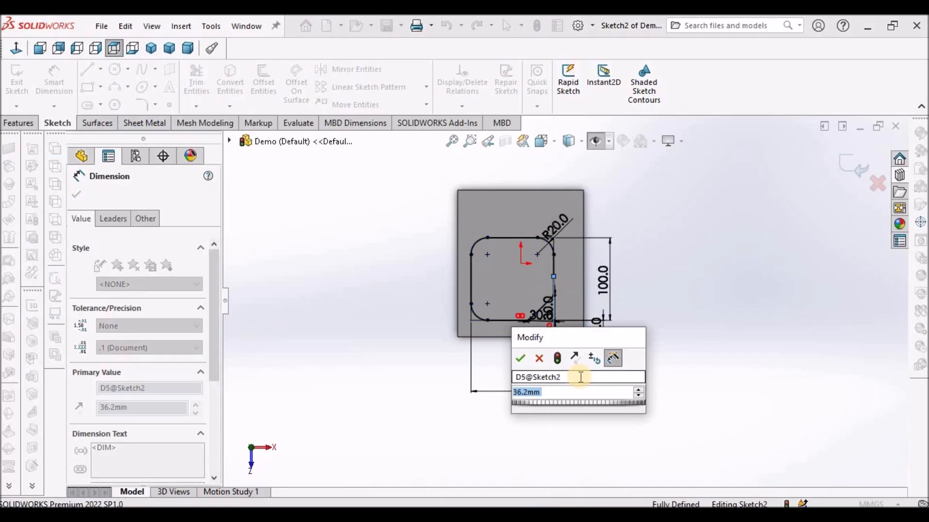
type("35")
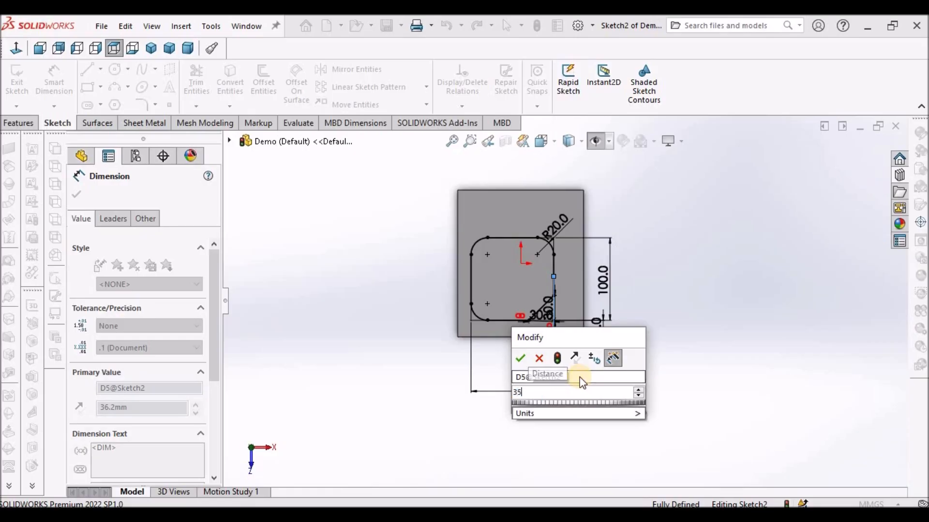
key("Return")
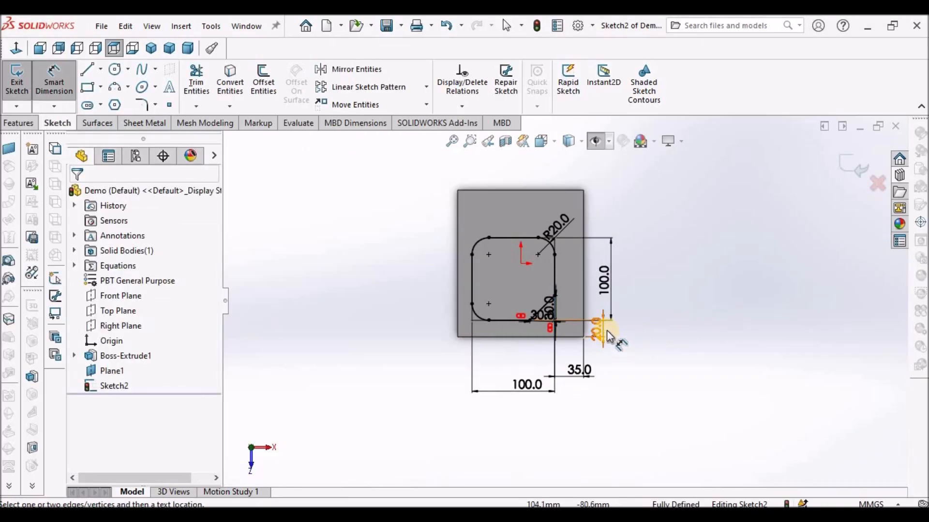
Step: Set the distance from the plate's lower edge to the profile to 30 mm
left_click(602, 328)
type("30")
key("Return")
Step: Set the distance from the plate's lower edge to the profile to 40 mm
double_click(601, 328)
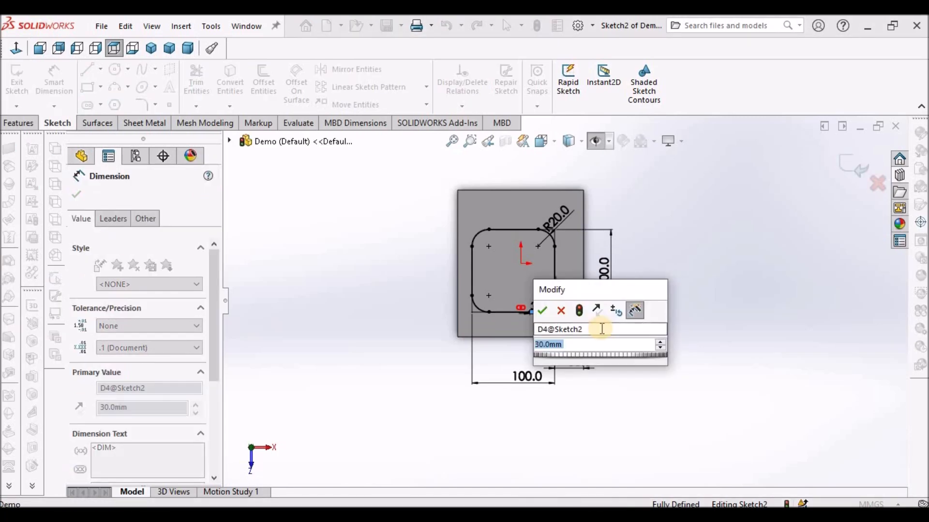
type("40")
key("Return")
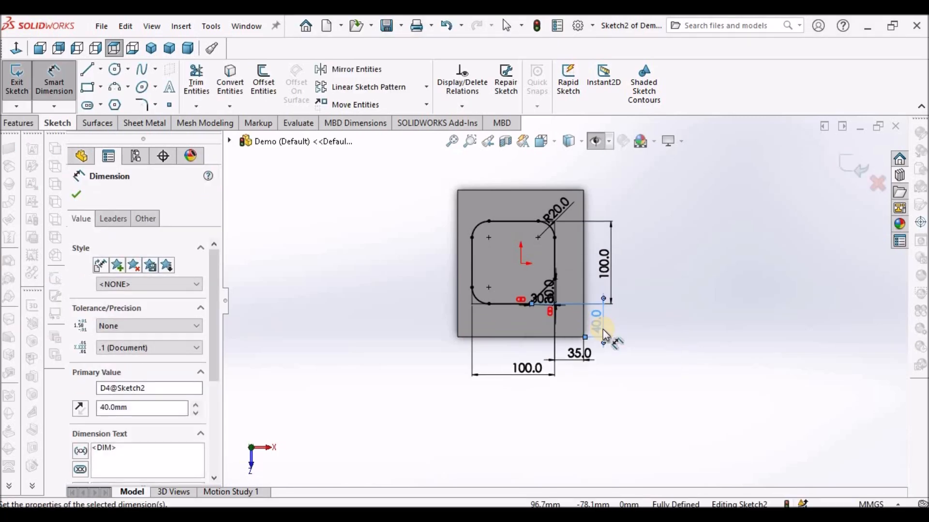
key("Escape")
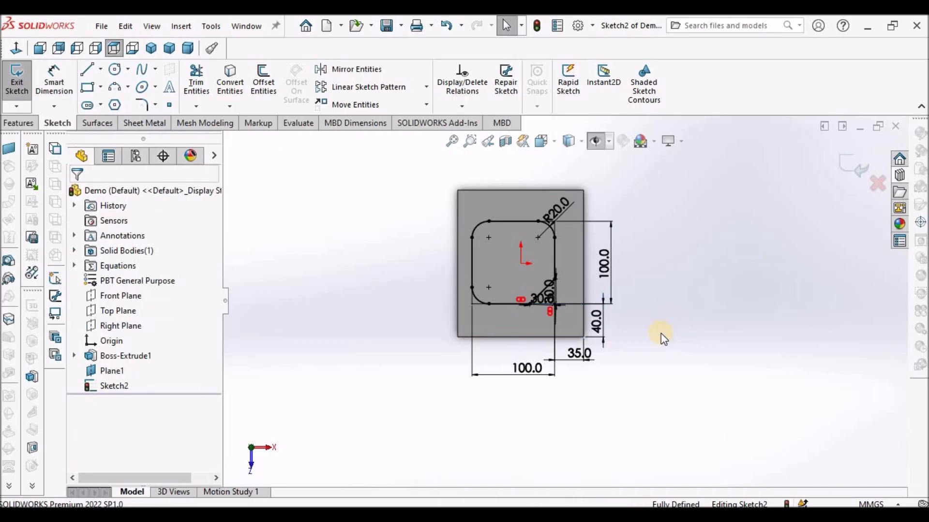
Step: Set the distance from the plate's right edge to the profile to 30 mm and move its dimension text clear of the profile
double_click(581, 354)
type("3")
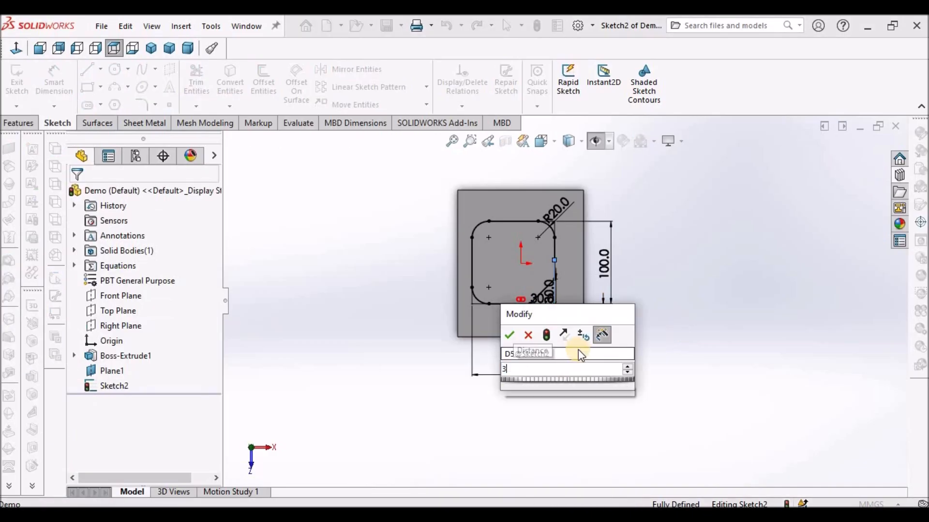
type("0")
key("Return")
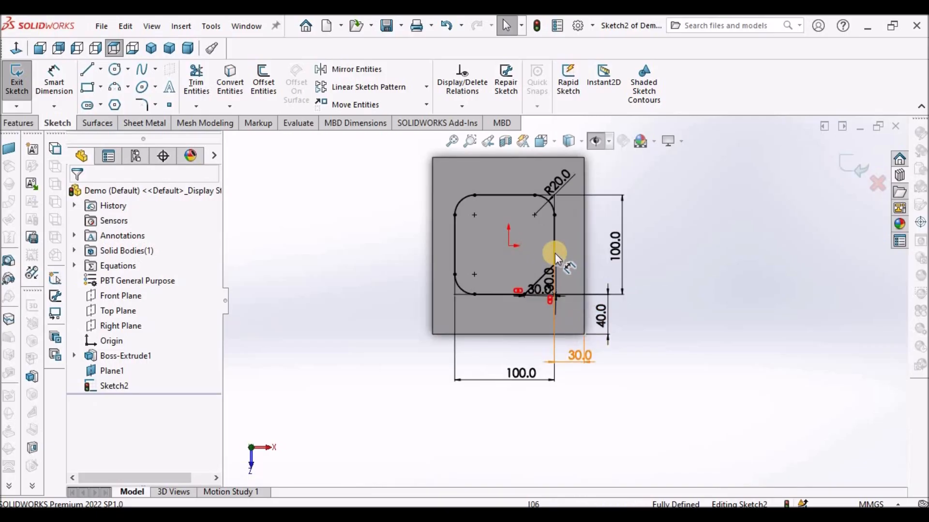
left_click_drag(589, 359, 620, 362)
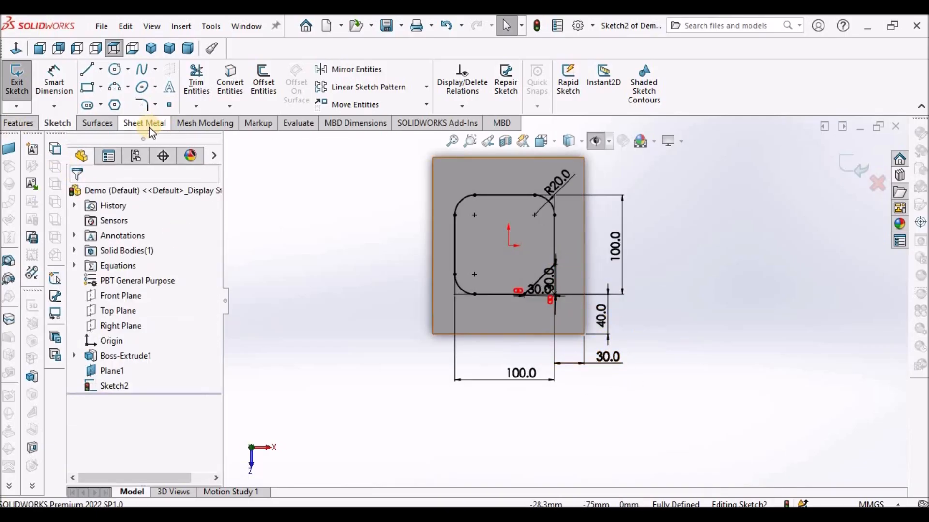
left_click(18, 123)
left_click(23, 80)
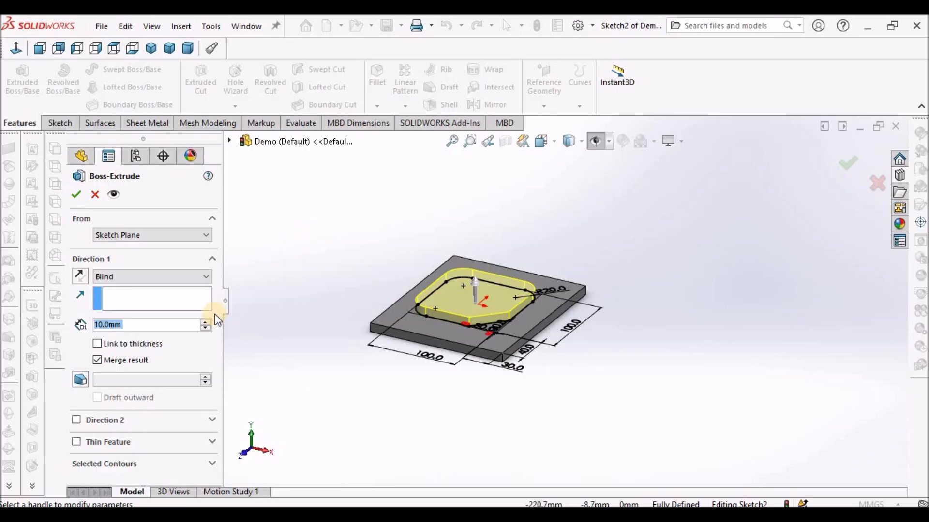
type("3")
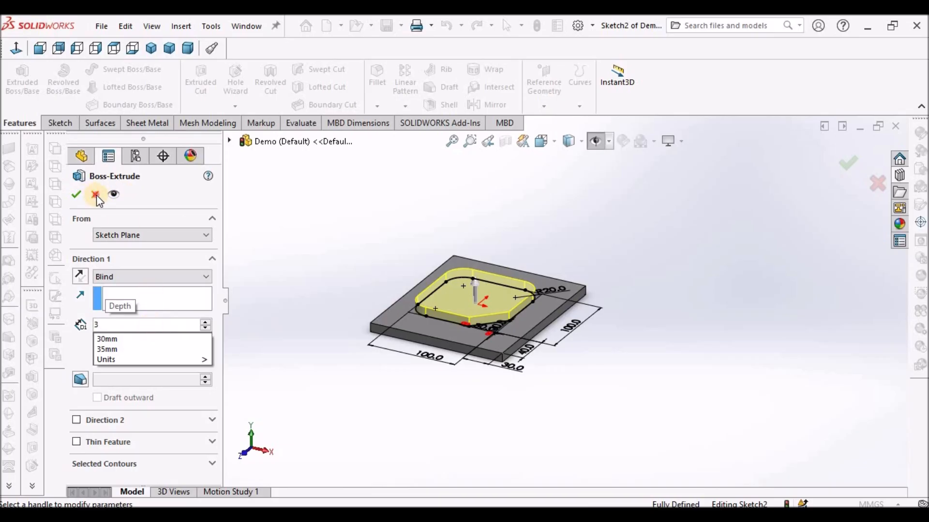
left_click(384, 209)
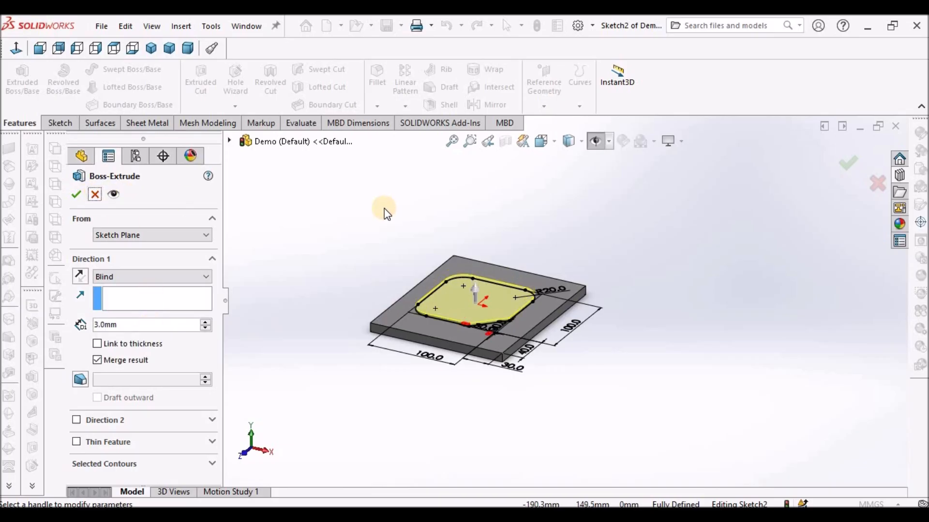
left_click(104, 194)
Step: Exit the base profile sketch and make the reference plane above the plate visible
left_click(853, 173)
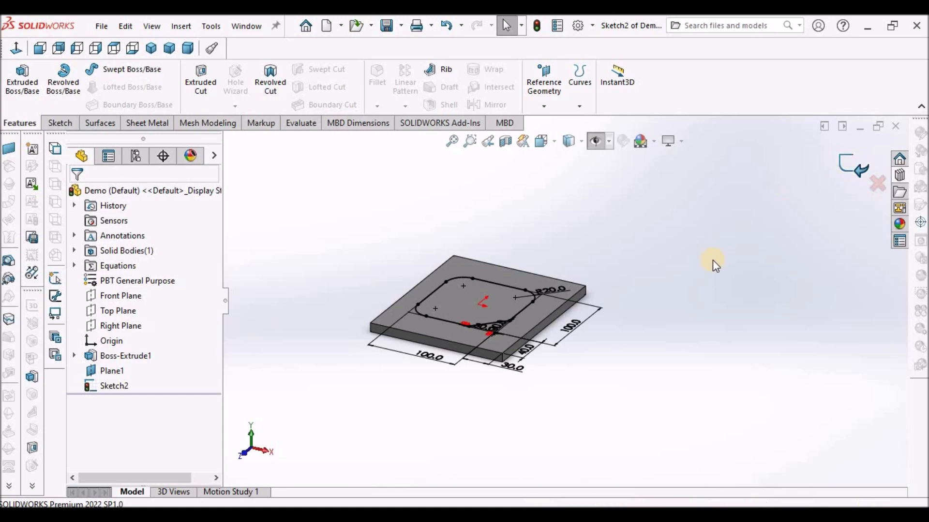
left_click(702, 255)
left_click(594, 141)
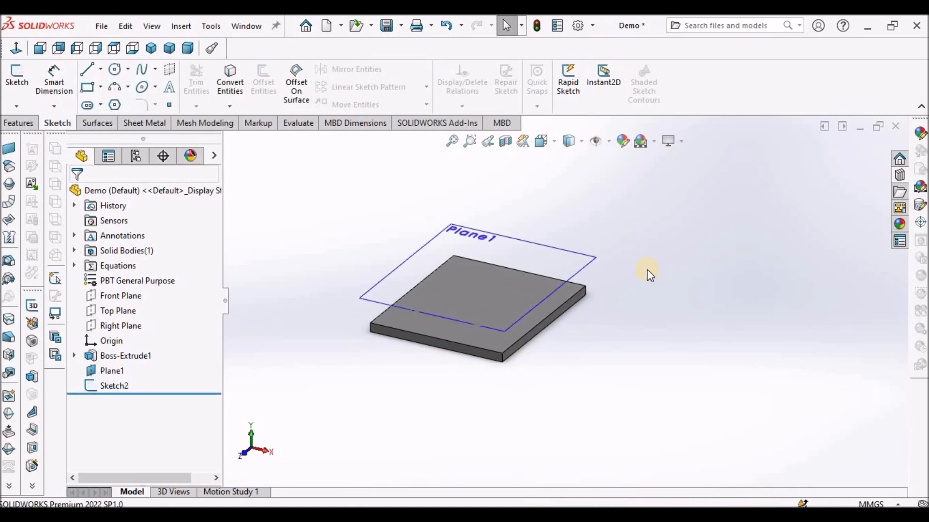
Step: Start a new sketch on Plane1 above the base plate
middle_click_drag(610, 331, 552, 224)
left_click(557, 230)
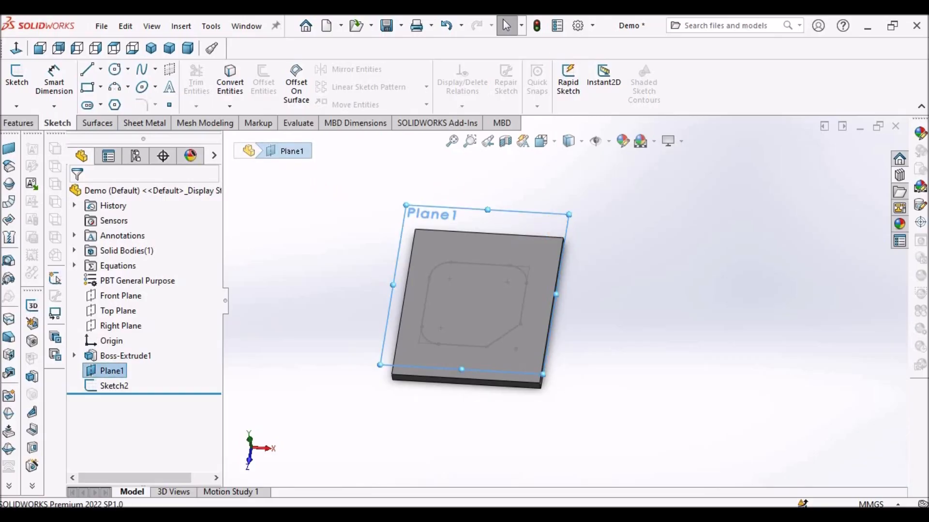
left_click(7, 82)
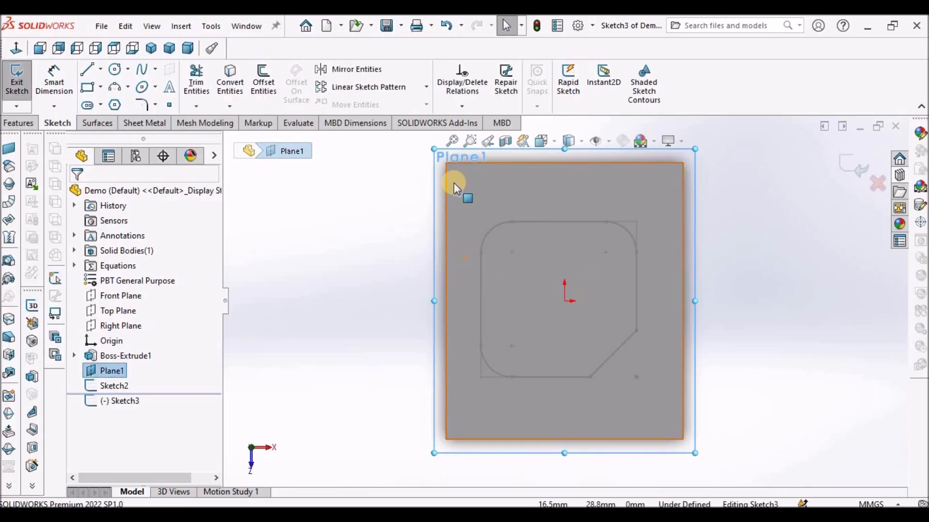
Step: Offset the filleted and chamfered base profile 20 mm inward in the new sketch
left_click(127, 389)
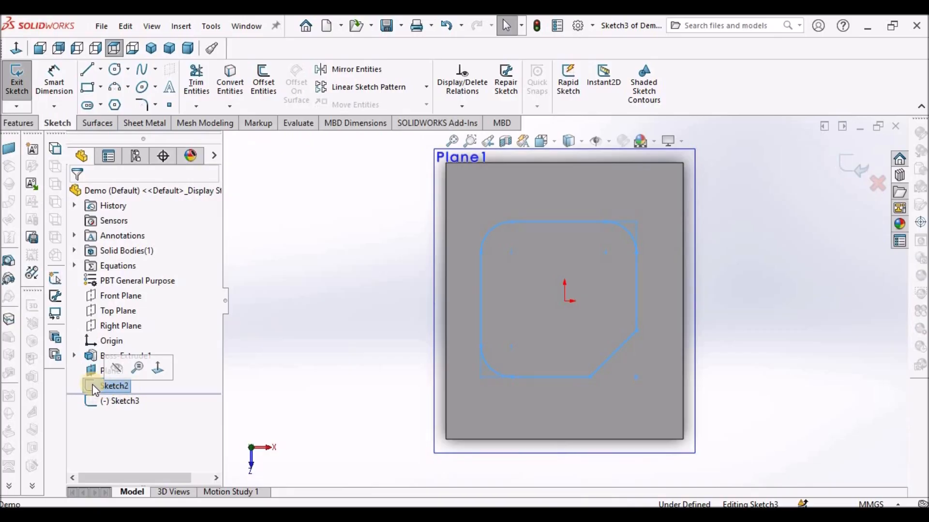
left_click(461, 184)
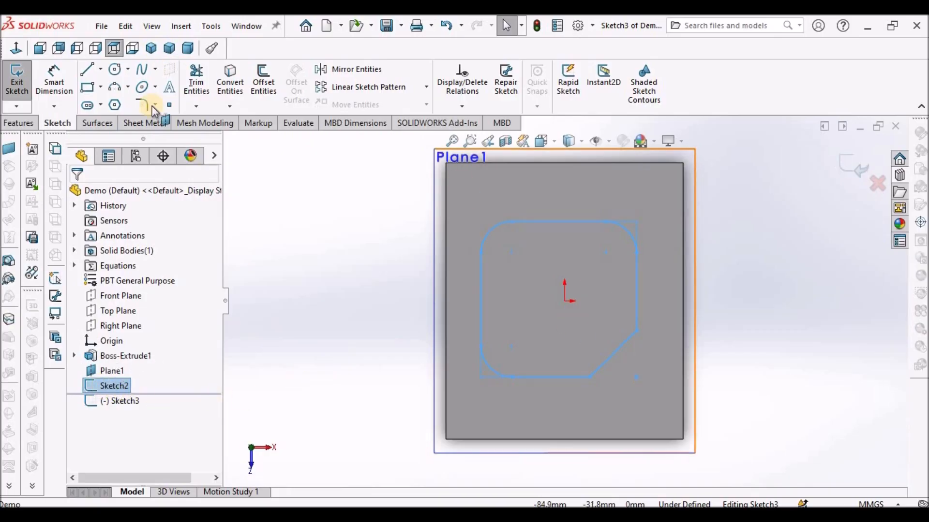
left_click(267, 85)
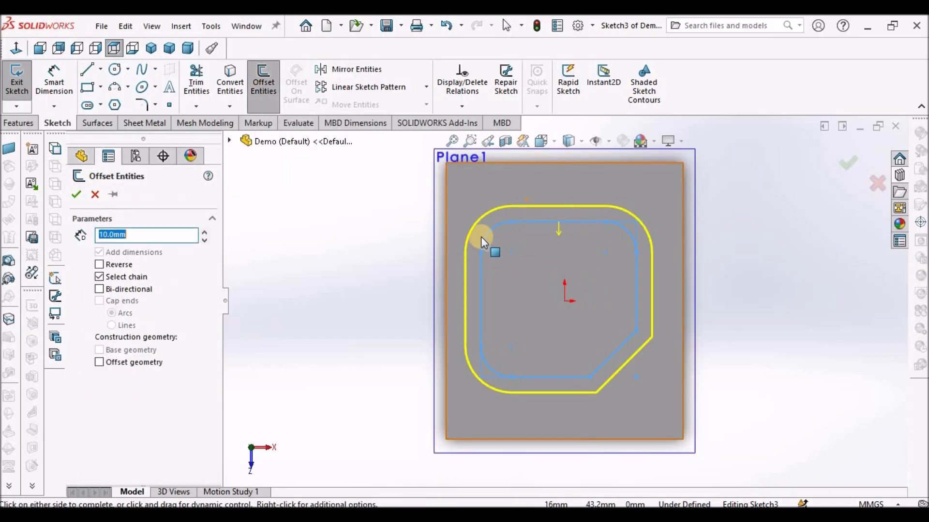
left_click(99, 265)
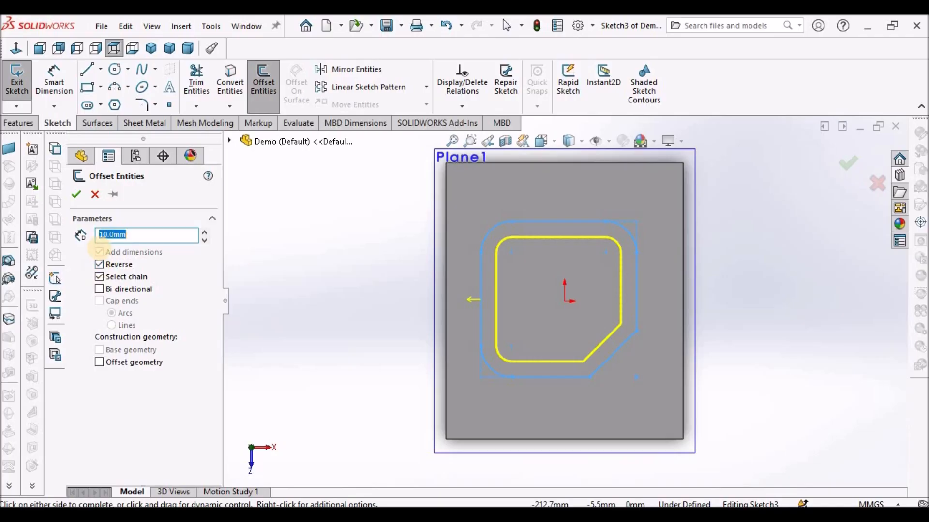
type("20")
key("Return")
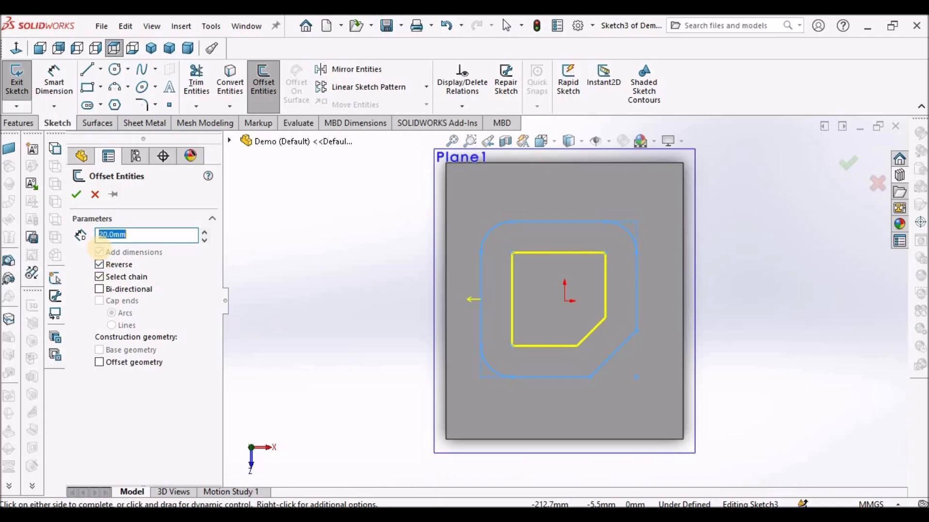
left_click(77, 196)
Step: Round the three square corners of the offset profile with 10 mm sketch fillets
scroll(562, 292, "up", 3)
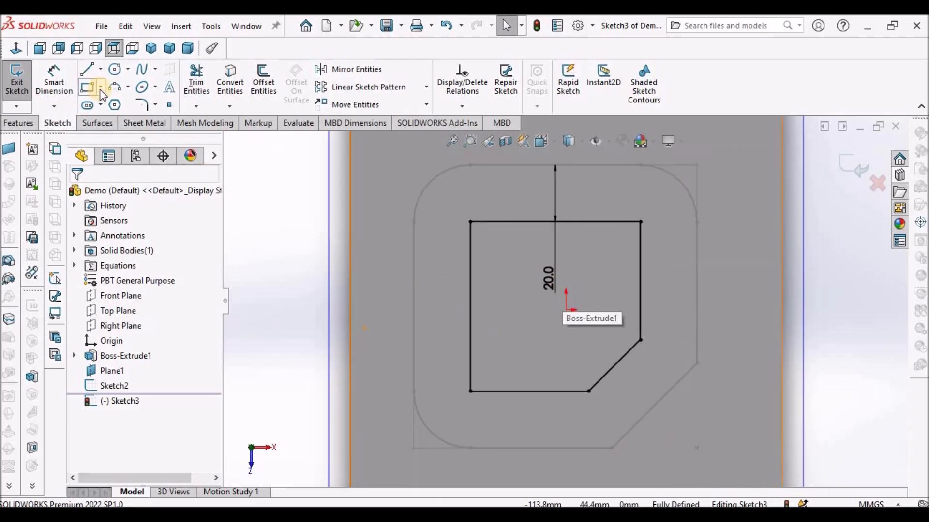
left_click(142, 105)
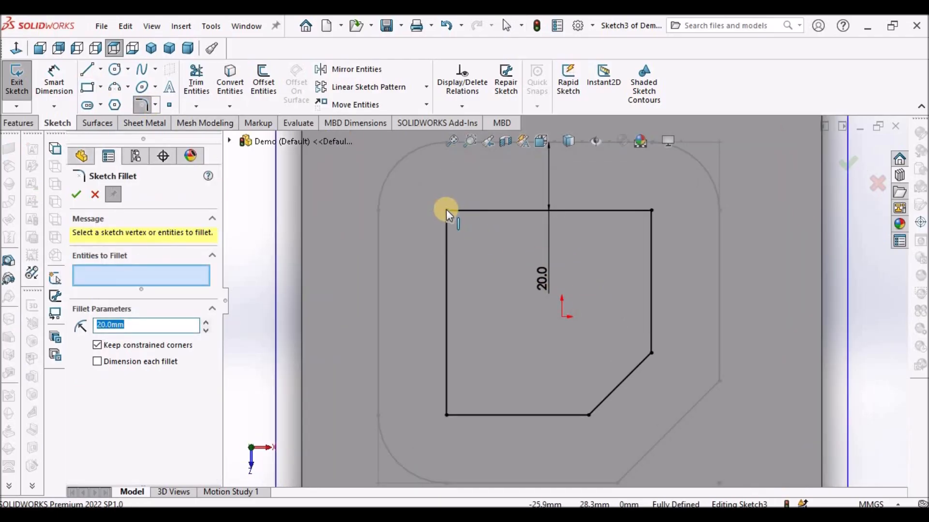
left_click(445, 209)
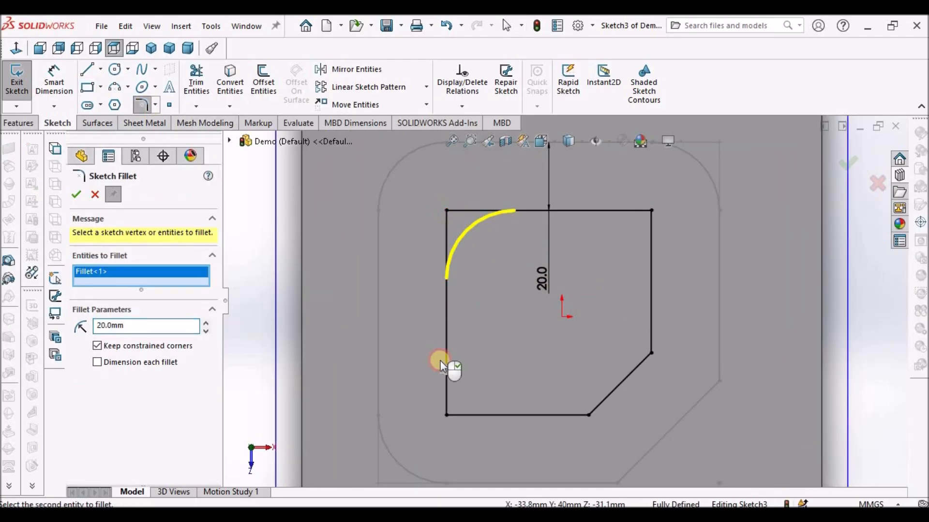
left_click(445, 416)
left_click(650, 211)
left_click(154, 347)
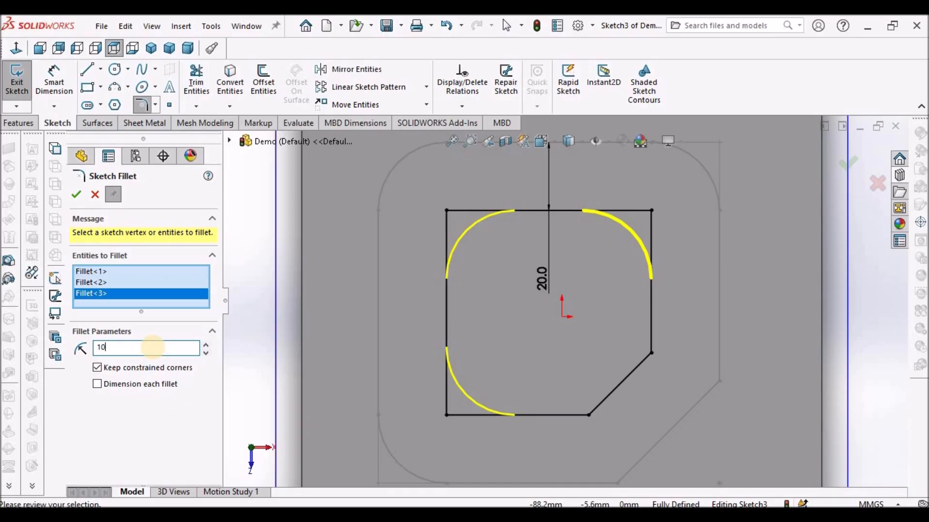
type("10")
key("Return")
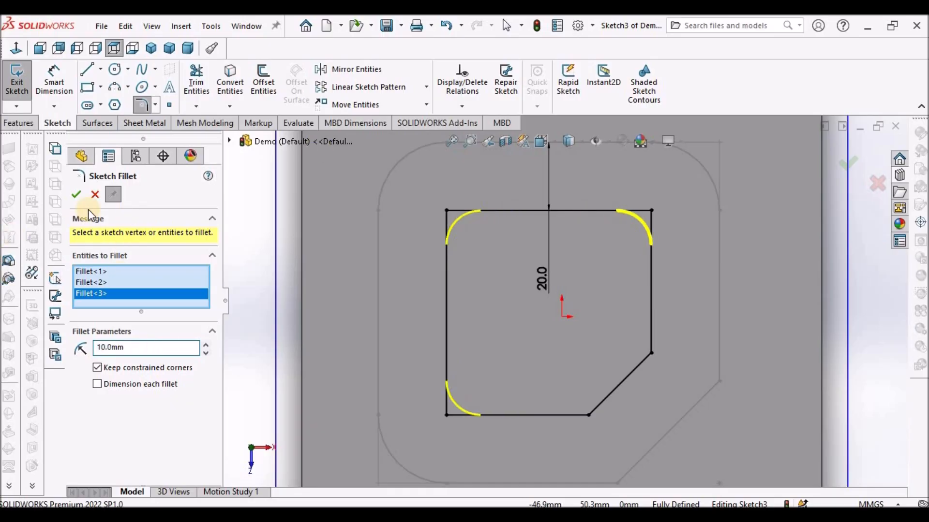
left_click(77, 194)
key("f")
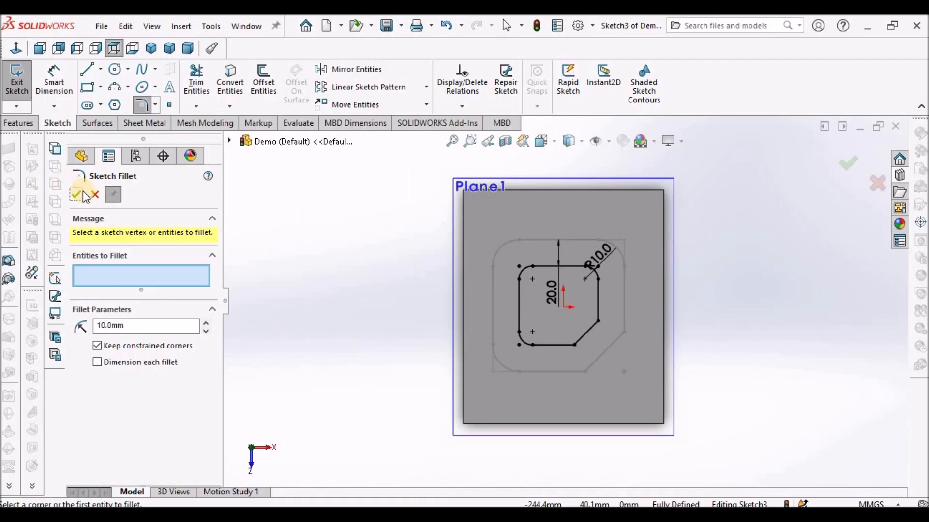
left_click(94, 194)
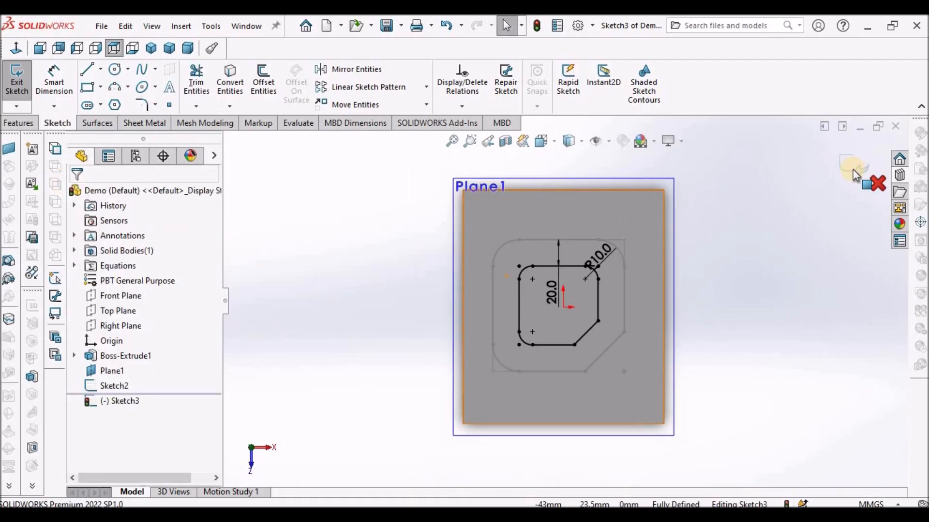
Step: Exit the offset profile sketch and hide Plane1
double_click(738, 262)
scroll(674, 283, "up", 1)
mouse_move(670, 223)
middle_mouse_down()
mouse_move(641, 148)
mouse_move(642, 229)
mouse_move(667, 207)
middle_mouse_up()
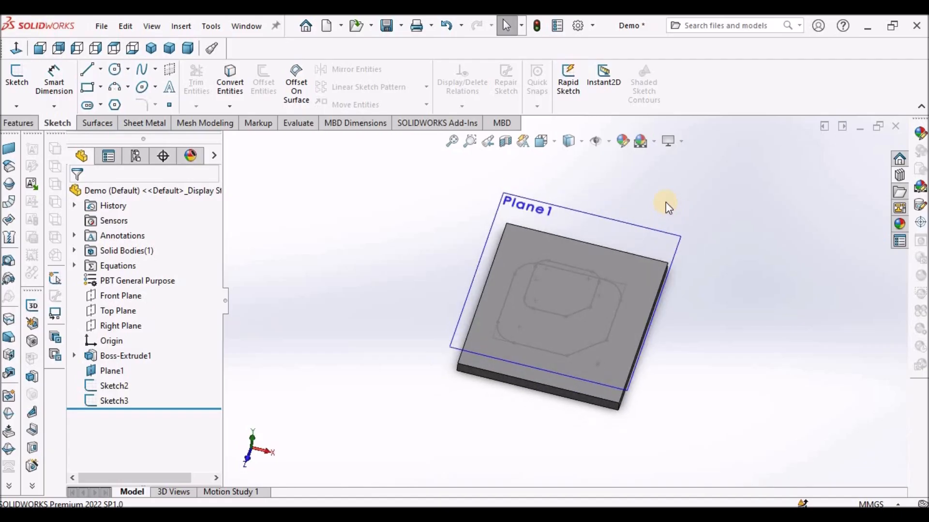
right_click(106, 371)
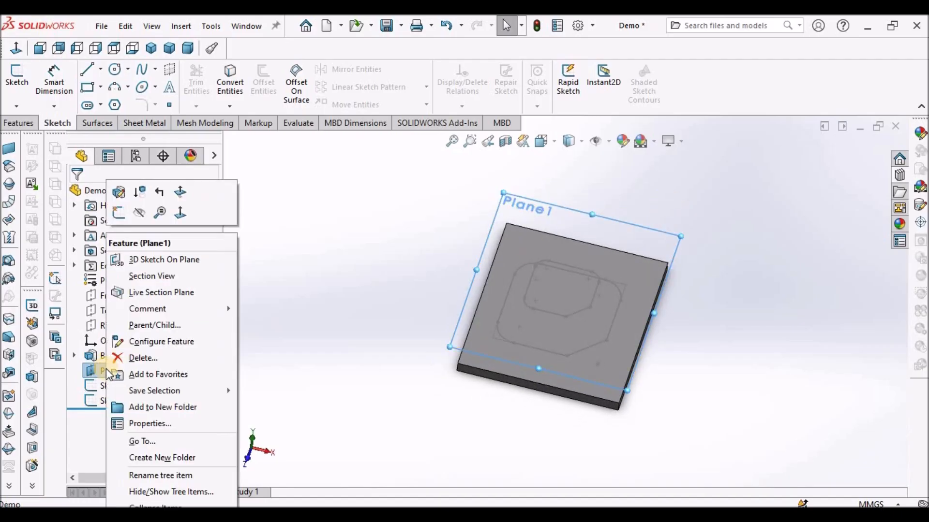
left_click(143, 209)
Step: Create a lofted boss from the base profile (Sketch2) to the smaller offset profile (Sketch3), with their matching corners connected
middle_click_drag(539, 245, 538, 307)
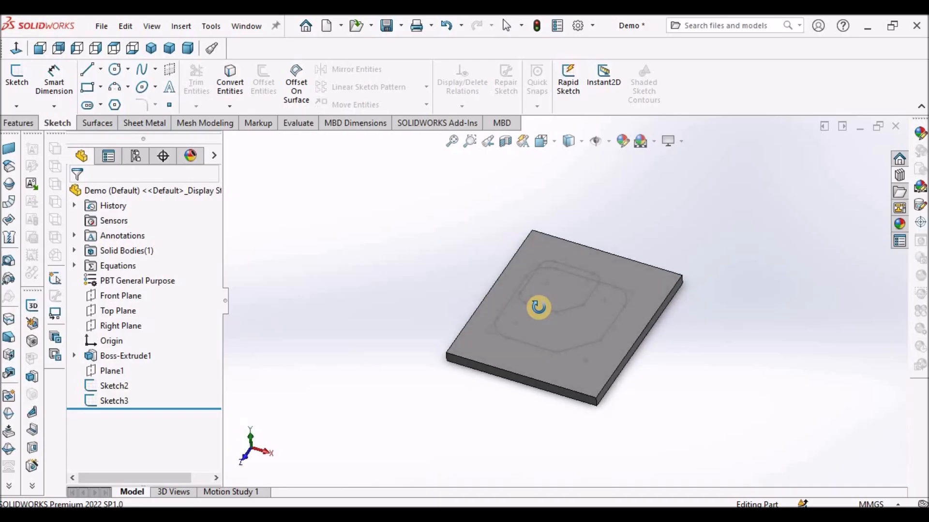
left_click(17, 123)
left_click(107, 87)
scroll(634, 315, "down", 2)
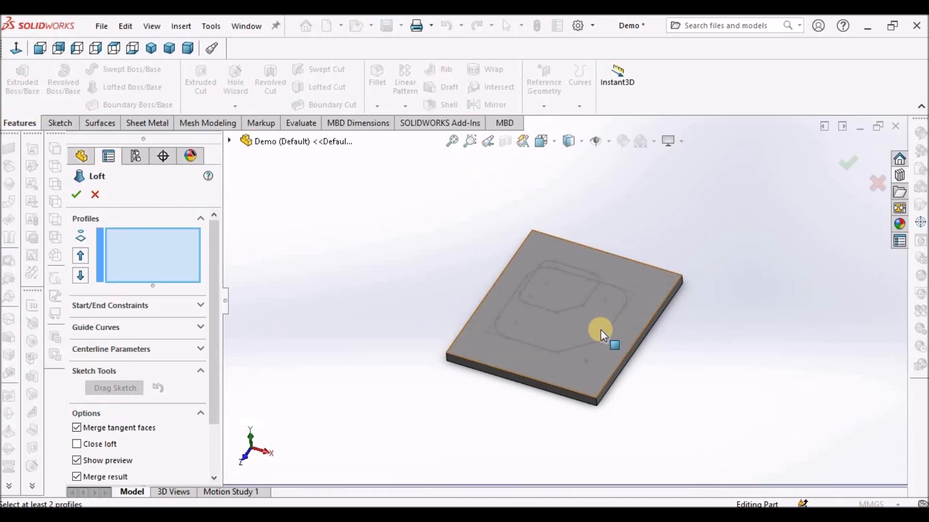
left_click(513, 353)
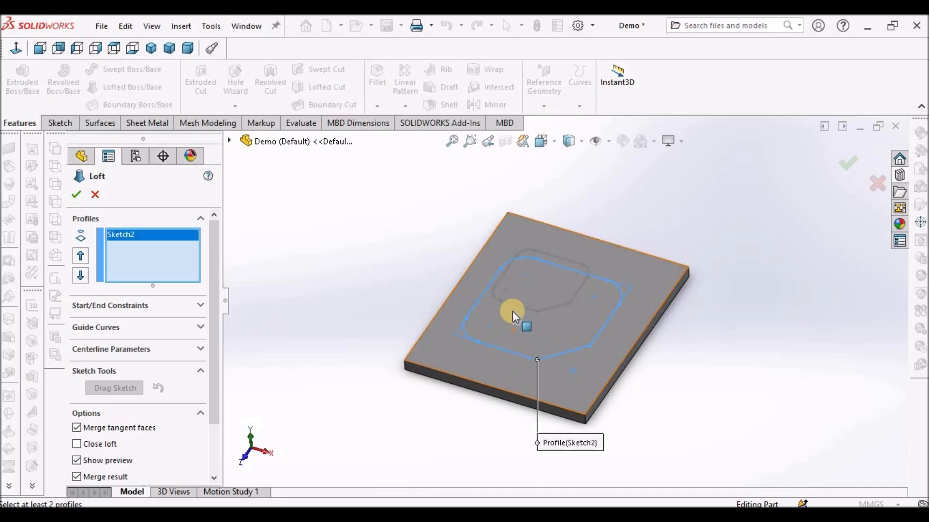
left_click(513, 307)
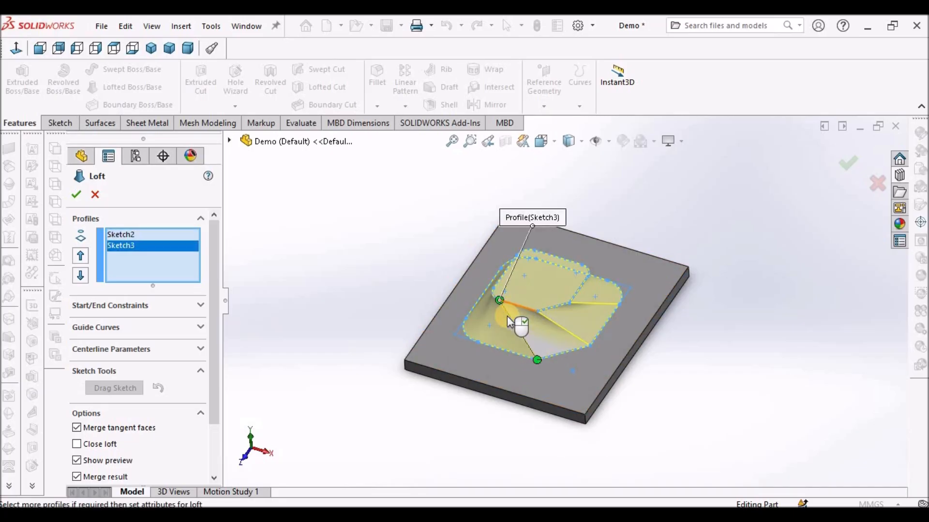
left_click_drag(548, 312, 537, 311)
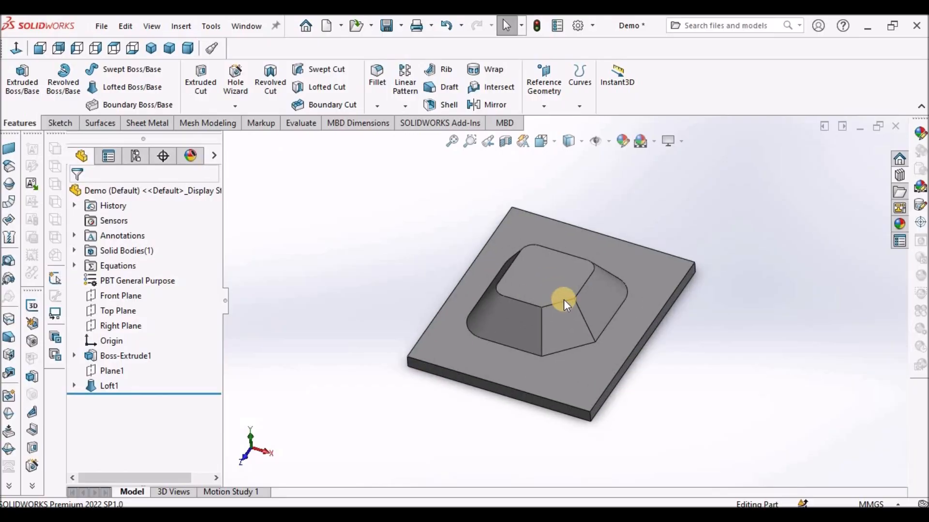
left_click(295, 210)
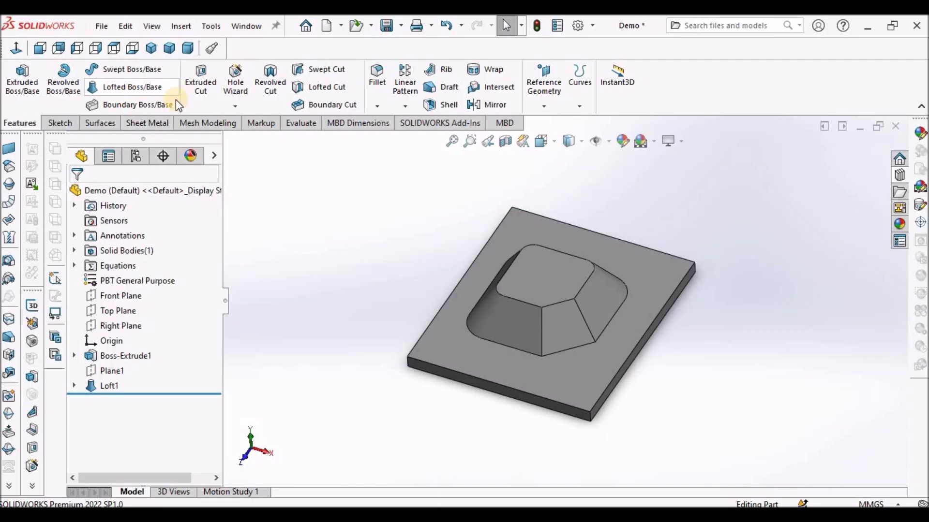
Step: Fillet the two sloping edges beside the loft's chamfered face with a 10 mm radius
left_click(376, 74)
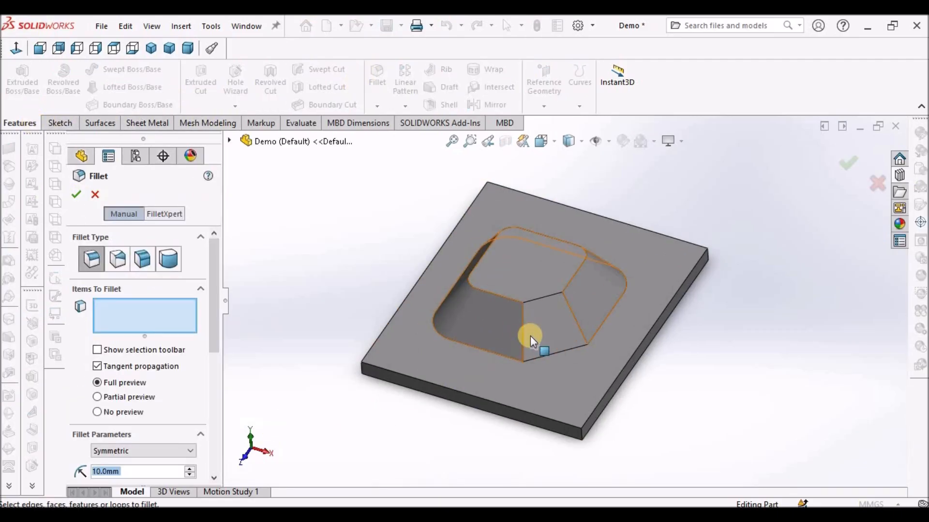
left_click(524, 324)
left_click(574, 317)
left_click(72, 196)
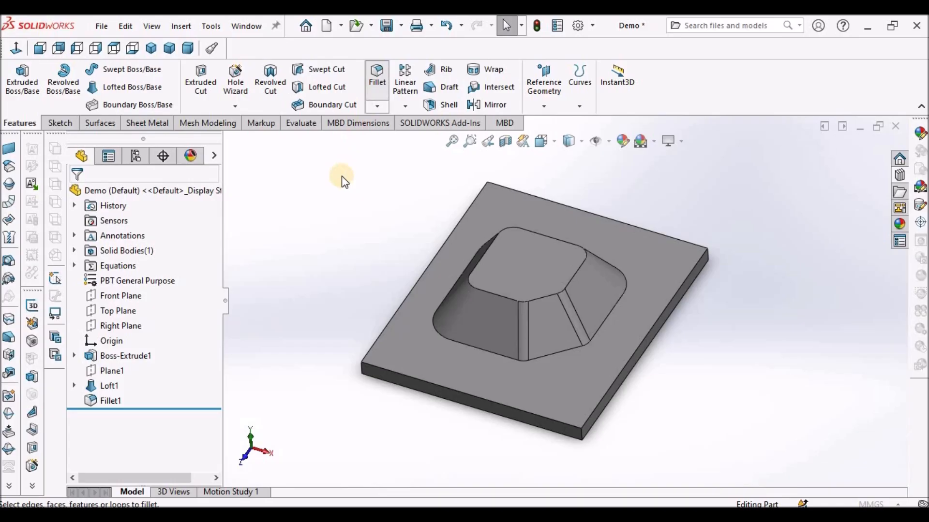
Step: Fillet the edge where the loft meets the base plate with a 2 mm radius
key("Return")
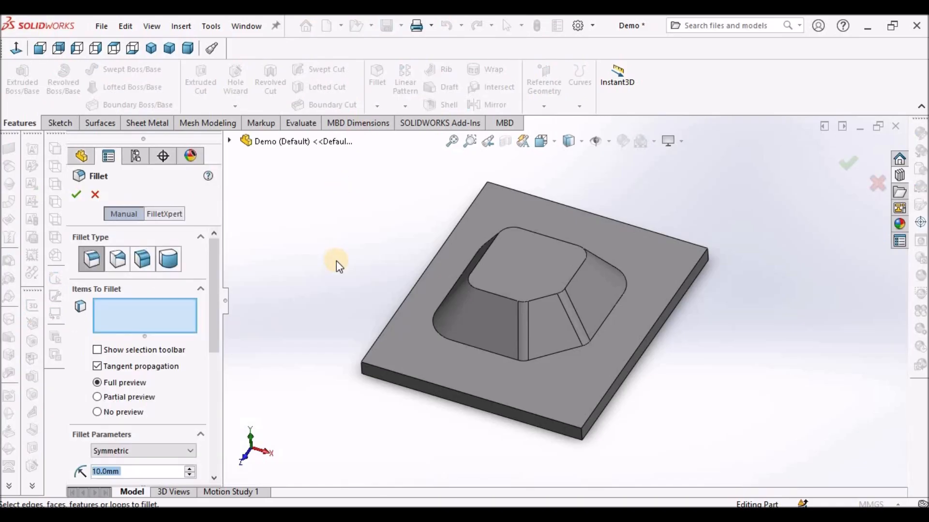
left_click(474, 353)
type("2")
key("Return")
left_click(82, 194)
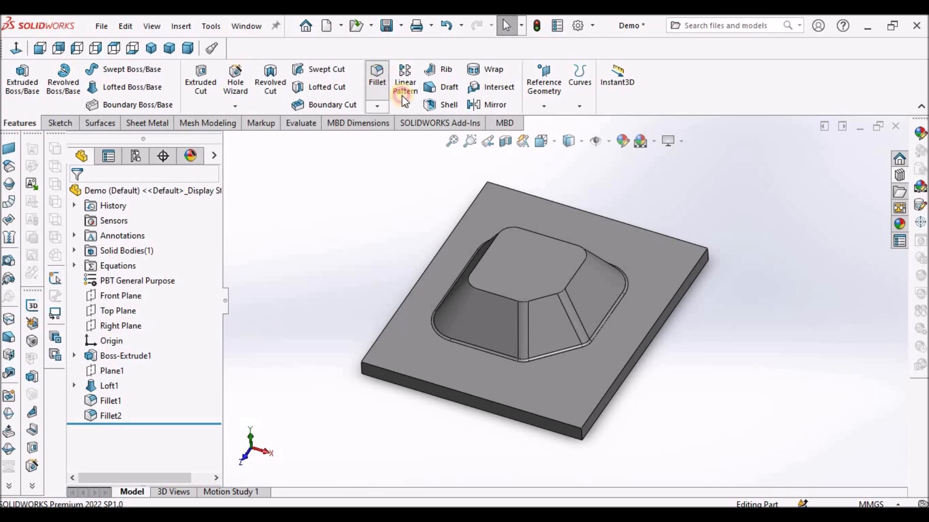
Step: Fillet all edges around the loft's flat top face with a 5 mm radius
left_click(532, 272)
left_click(137, 471)
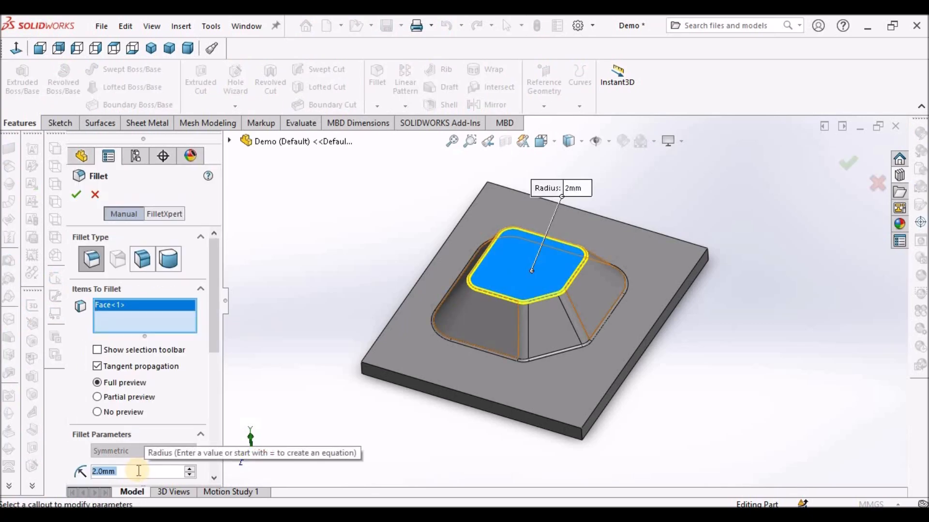
type("5")
left_click(76, 196)
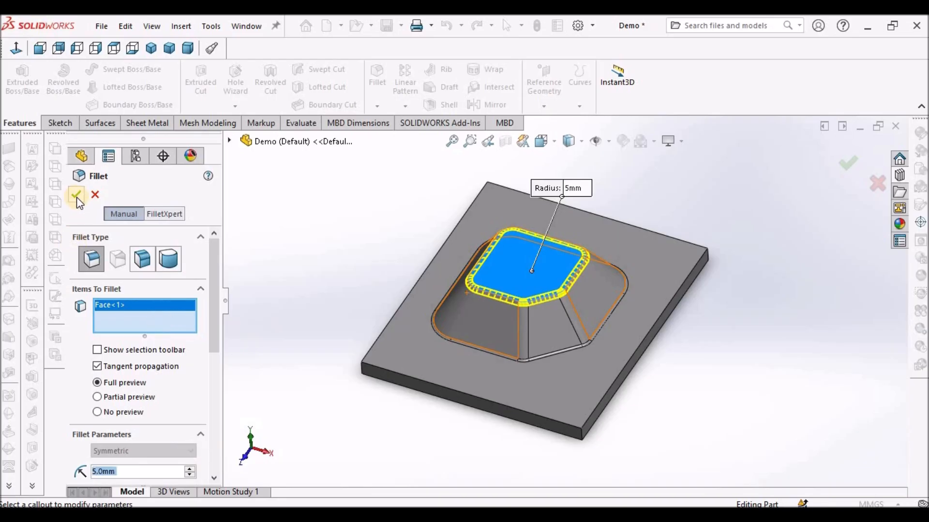
Step: Start a new sketch on the loft's flat top face
scroll(516, 279, "up", 3)
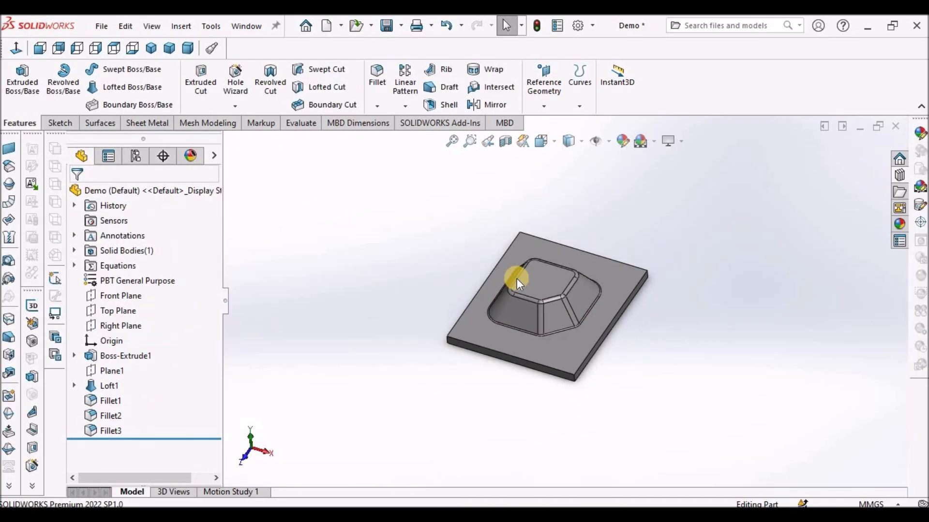
left_click(532, 277)
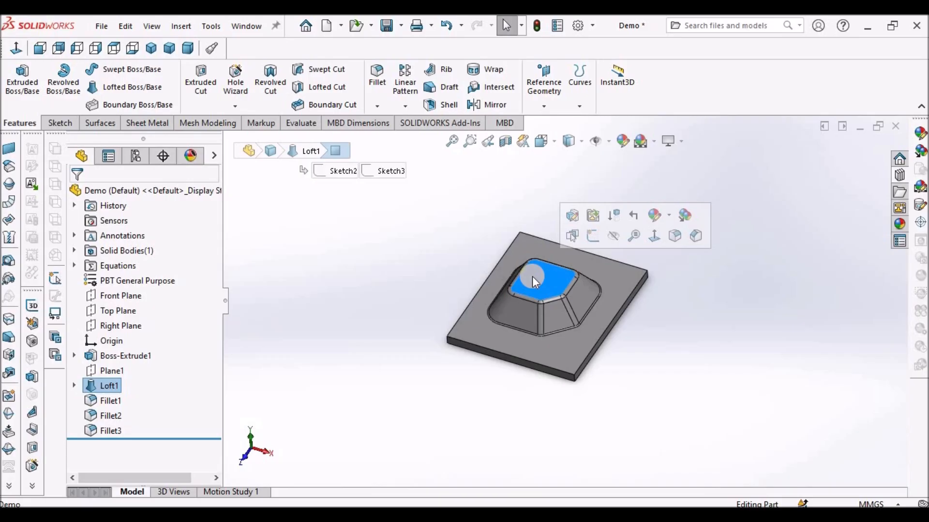
left_click(58, 123)
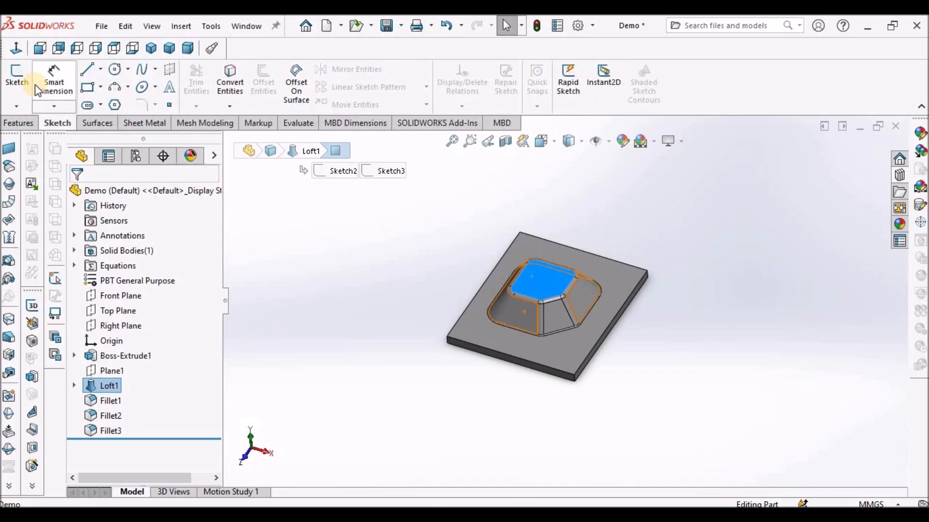
left_click(17, 76)
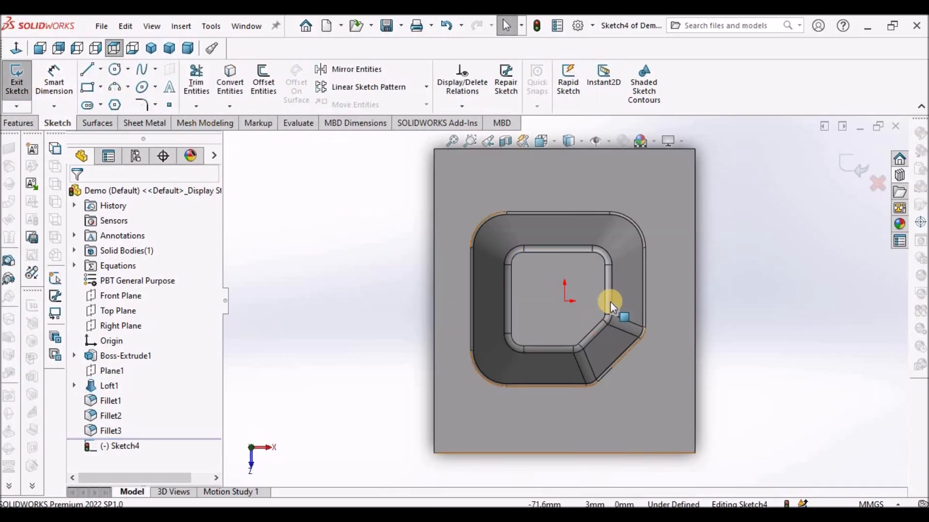
Step: Sketch an upright rectangle about 13 mm by 29 mm on the top face, crossed by a shorter, wider rectangle in its upper half
scroll(803, 282, "down", 3)
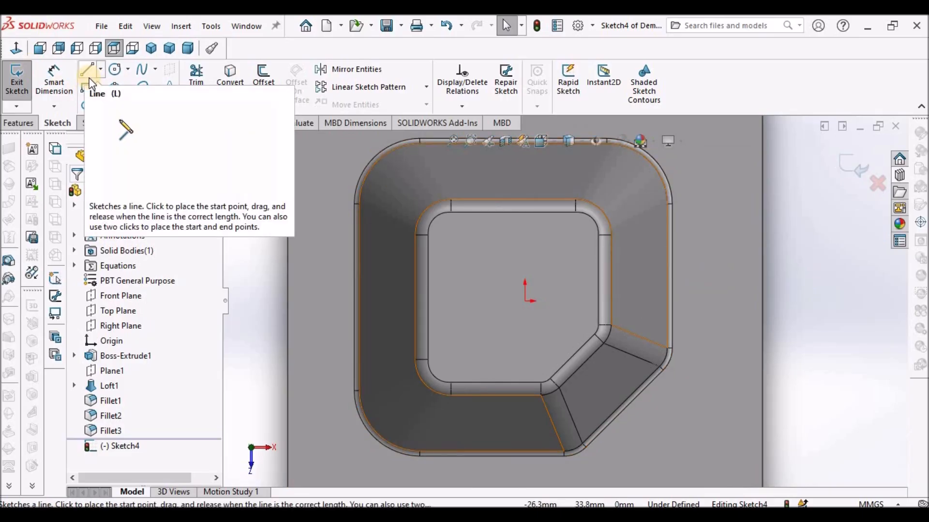
left_click(92, 94)
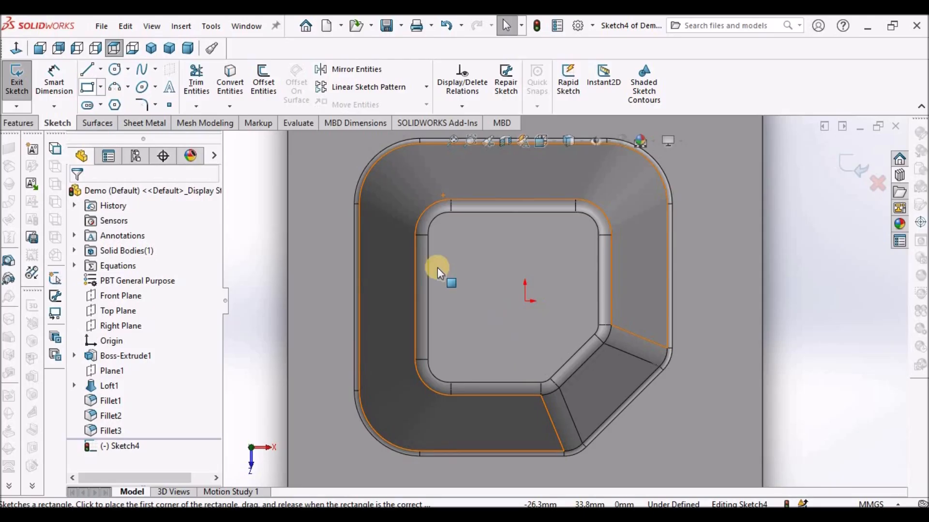
scroll(523, 302, "up", 3)
scroll(524, 302, "down", 1)
left_click(87, 89)
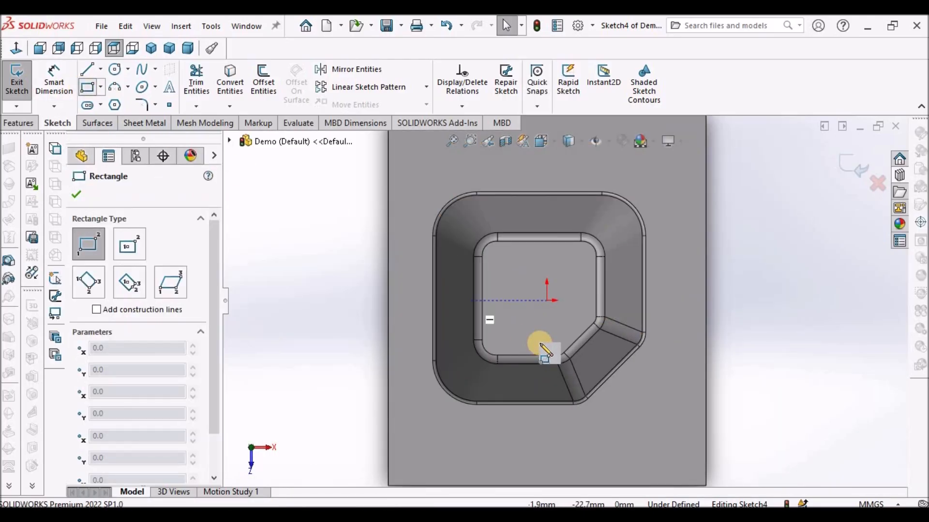
scroll(541, 349, "down", 2)
left_click_drag(501, 242, 542, 331)
mouse_move(489, 258)
left_mouse_down()
mouse_move(561, 296)
mouse_move(554, 287)
left_mouse_up()
key("Escape")
Step: Power-trim the segments inside the two overlapping rectangles to leave a single cross-shaped outline
left_click(196, 80)
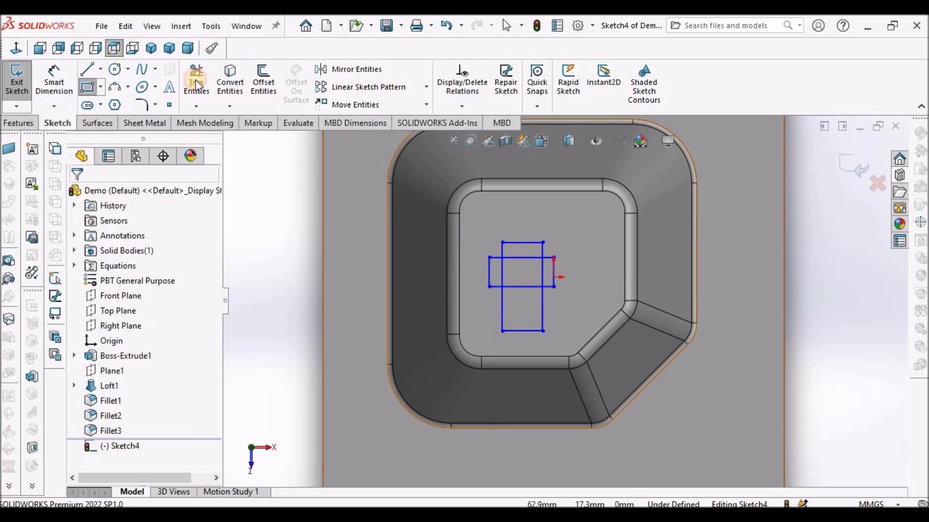
left_click(90, 320)
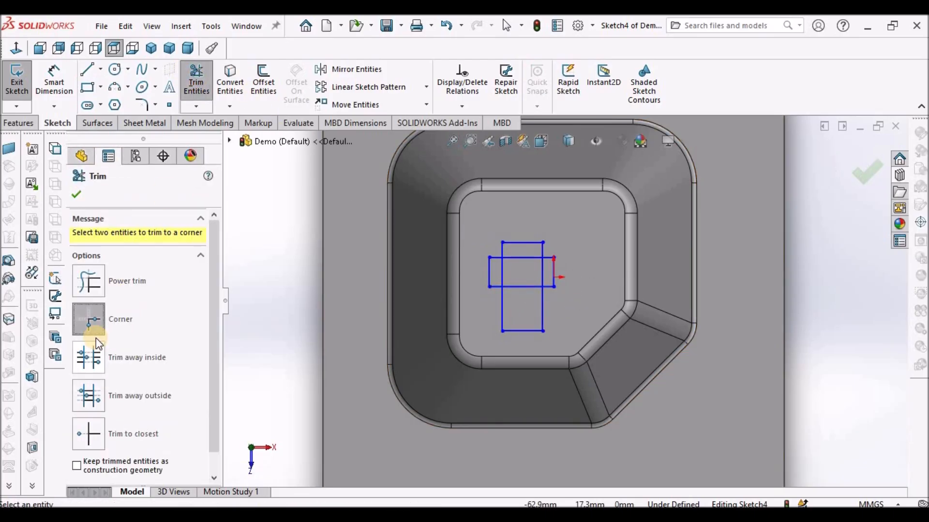
left_click(95, 289)
scroll(520, 263, "down", 5)
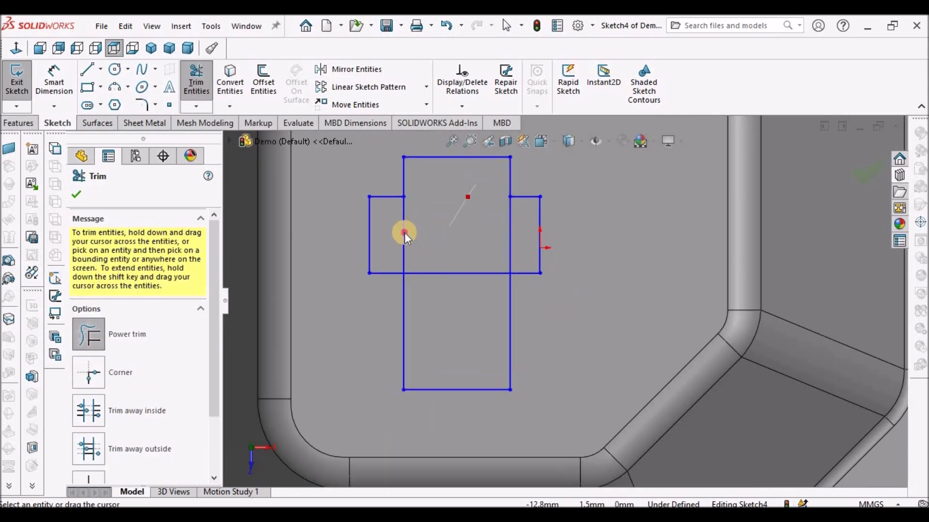
left_click_drag(353, 219, 242, 218)
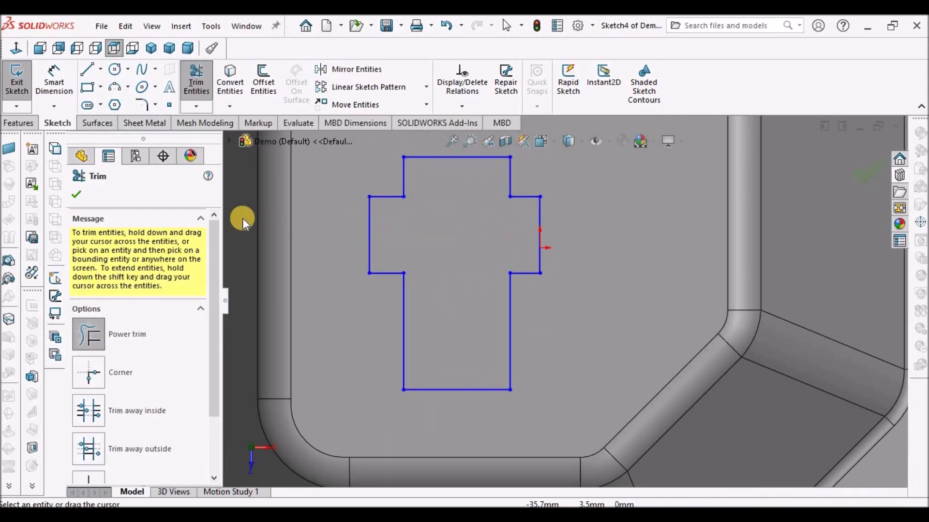
key("Escape")
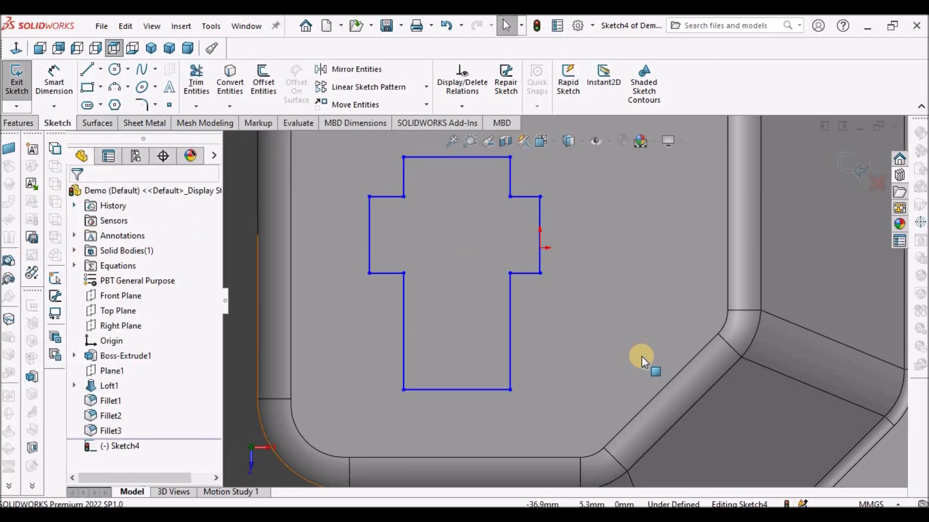
Step: Dimension the bottom edge of the cross-shaped profile to 20 mm
scroll(641, 356, "up", 5)
left_click(54, 82)
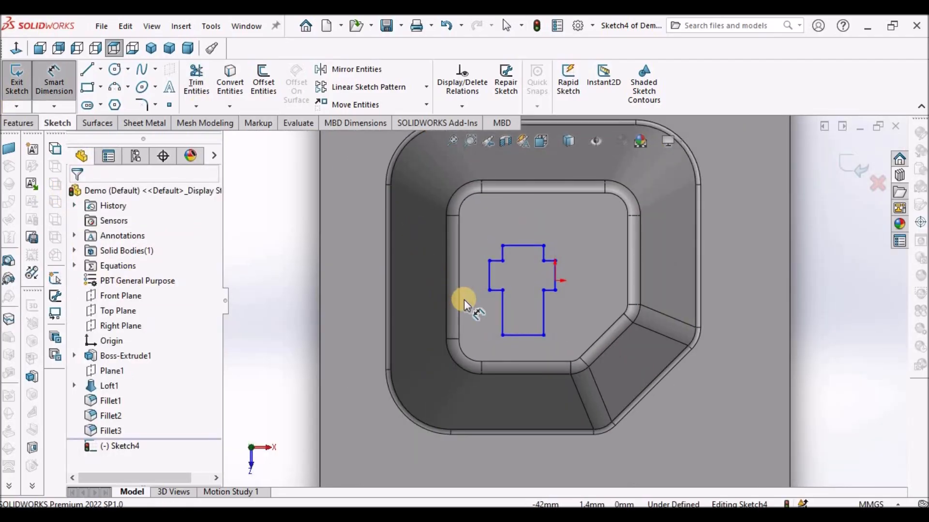
scroll(463, 300, "up", 5)
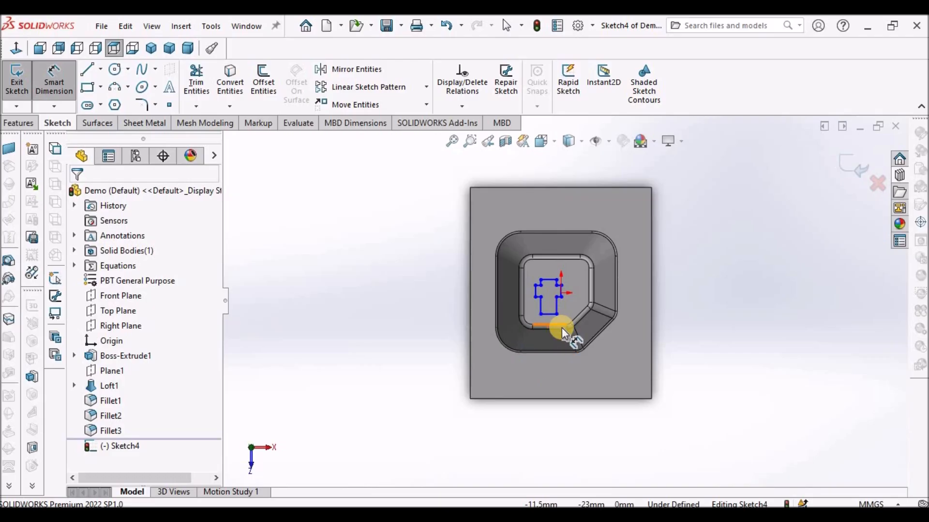
scroll(542, 301, "down", 6)
left_click(527, 332)
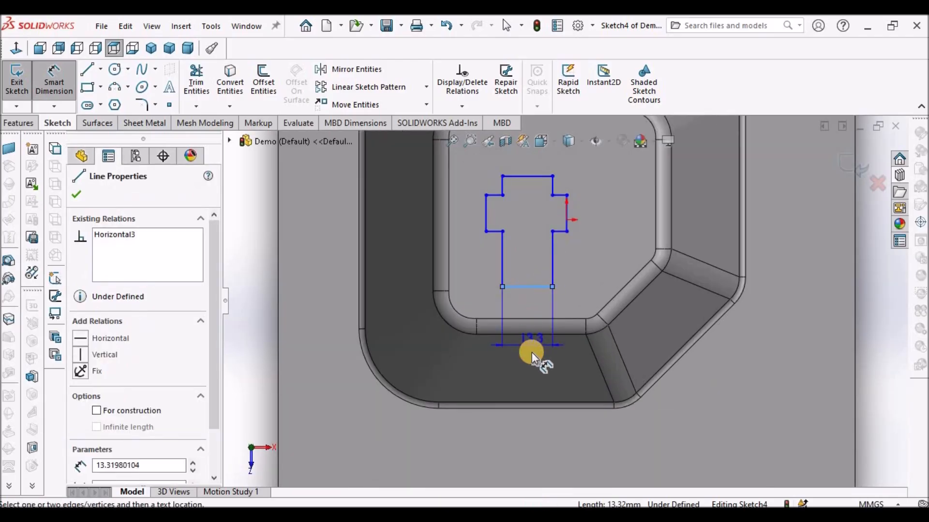
left_click(532, 353)
type("20")
key("Return")
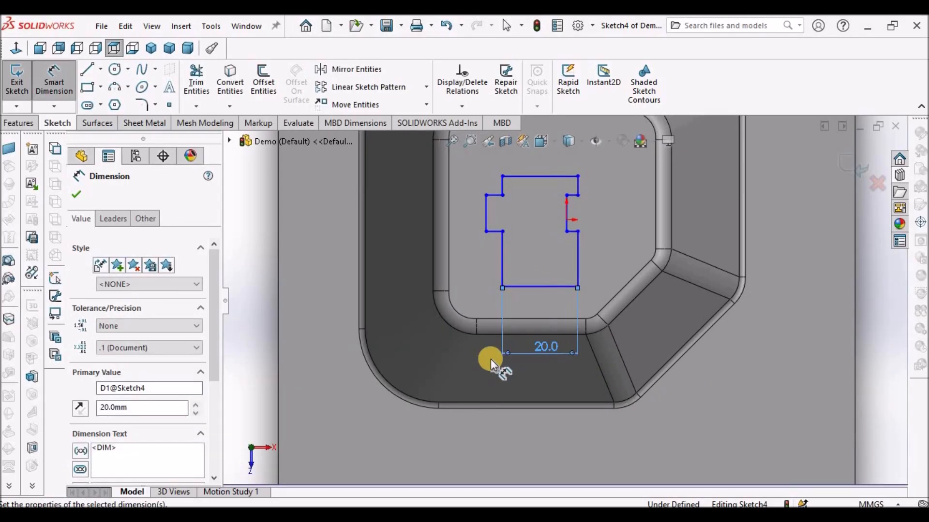
Step: Dimension the lower edge of the profile's left tab to 2 mm
left_click(495, 234)
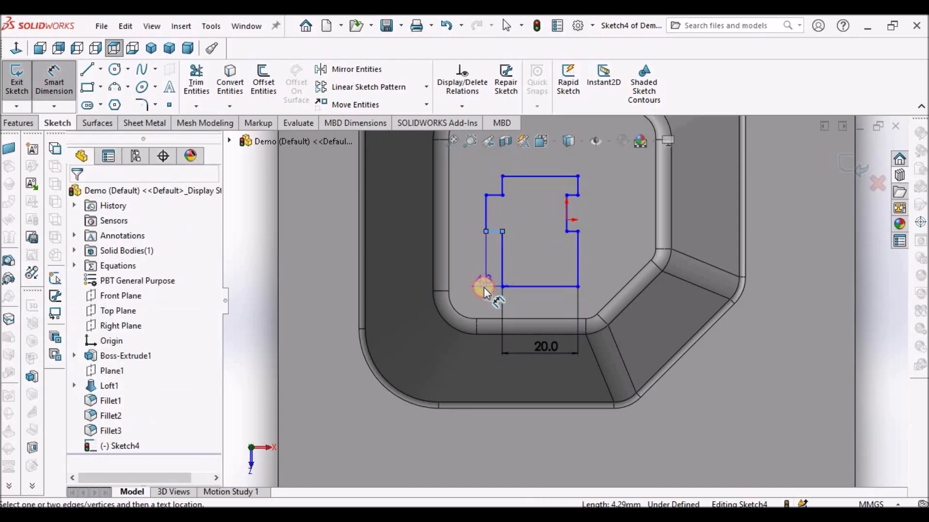
left_click(484, 286)
type("2")
key("Return")
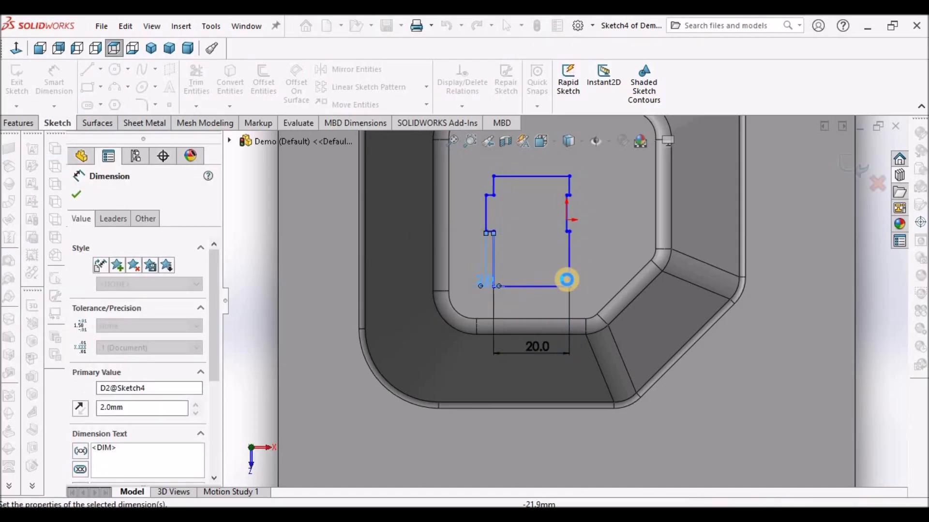
Step: Pull the lower corner of the right tab outward so the tab projects farther beyond the profile's body
scroll(593, 228, "down", 3)
scroll(597, 227, "down", 5)
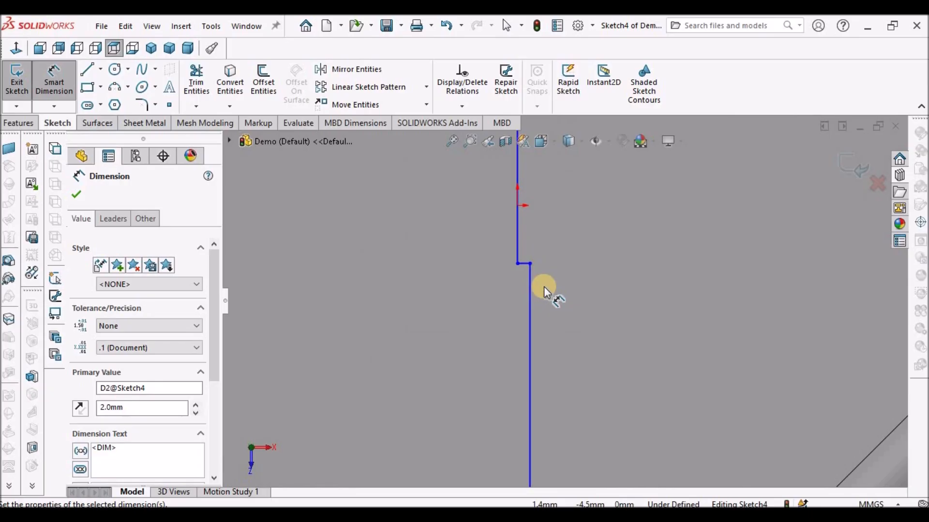
scroll(544, 288, "up", 5)
scroll(544, 288, "down", 2)
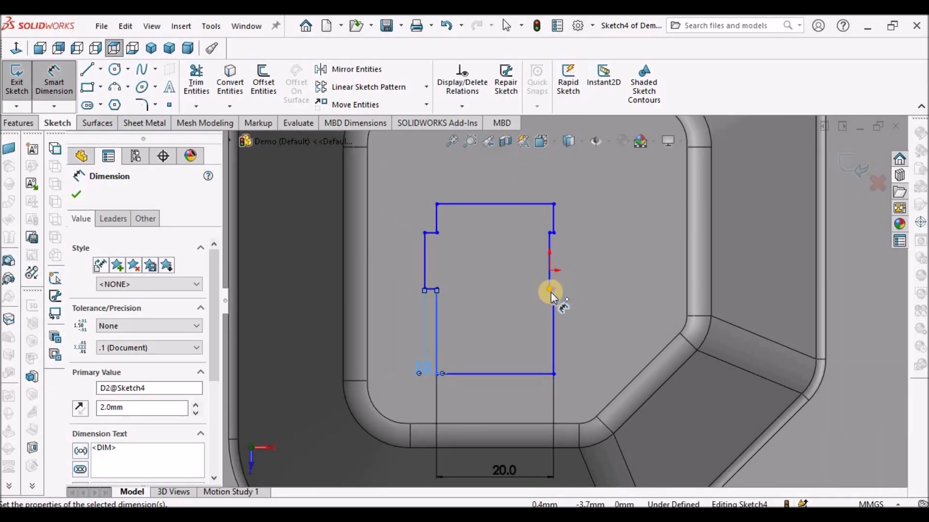
key("Escape")
left_click(550, 289)
left_click_drag(576, 293, 578, 293)
Step: Add an Equal relation between the lower edges of the left and right tabs
left_click(564, 292)
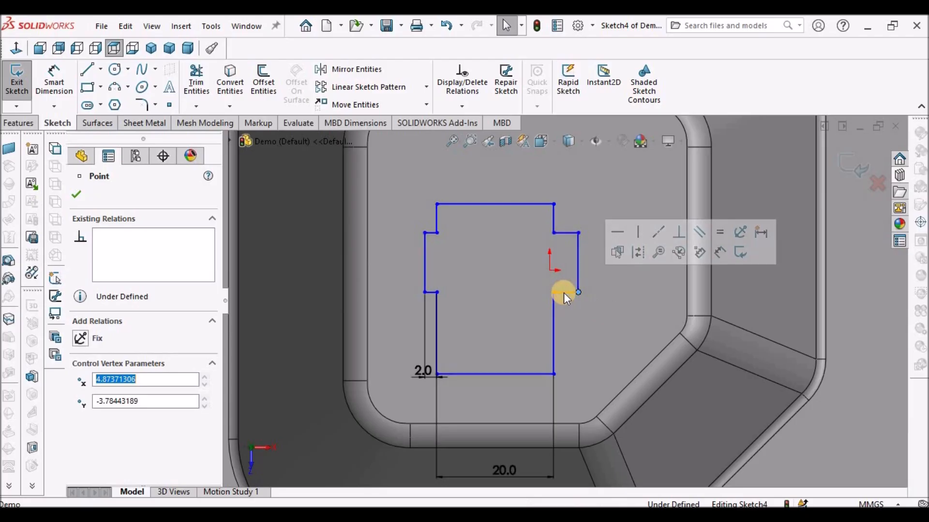
left_click(429, 292)
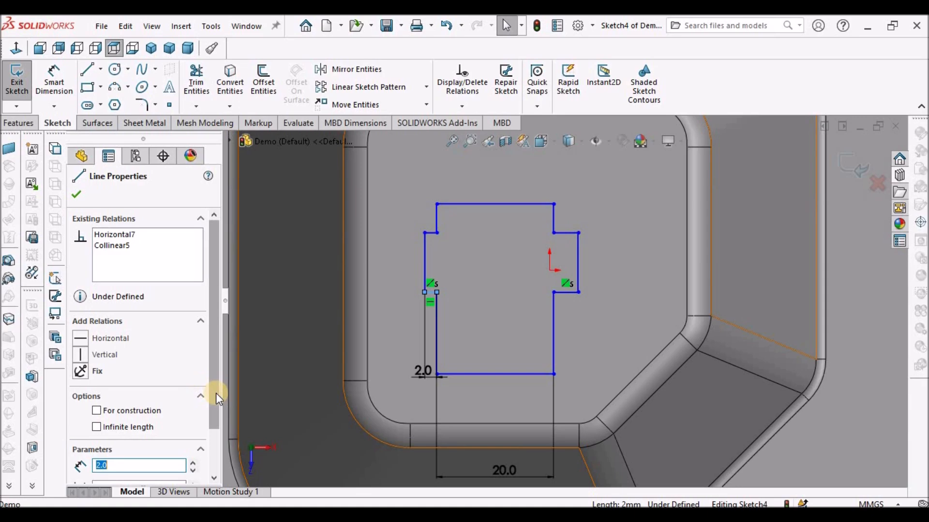
left_click(567, 293)
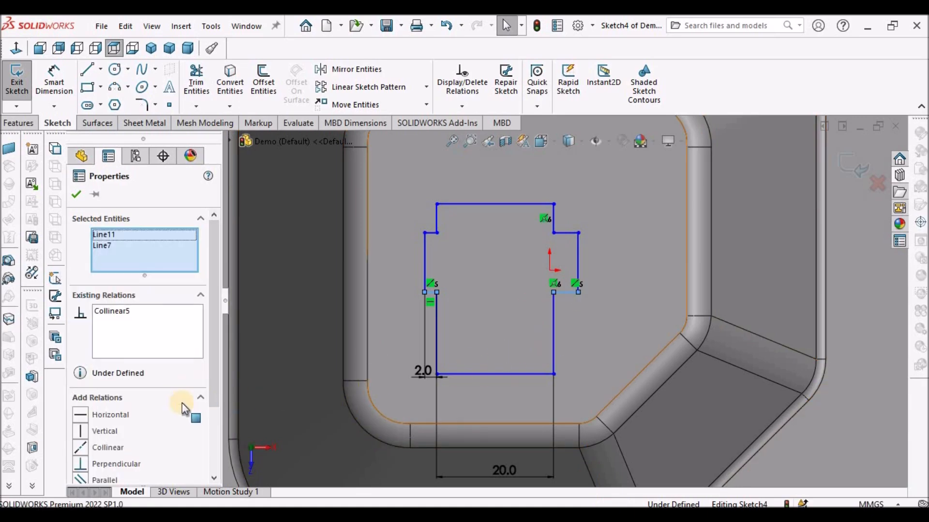
scroll(210, 411, "down", 3)
left_click(89, 426)
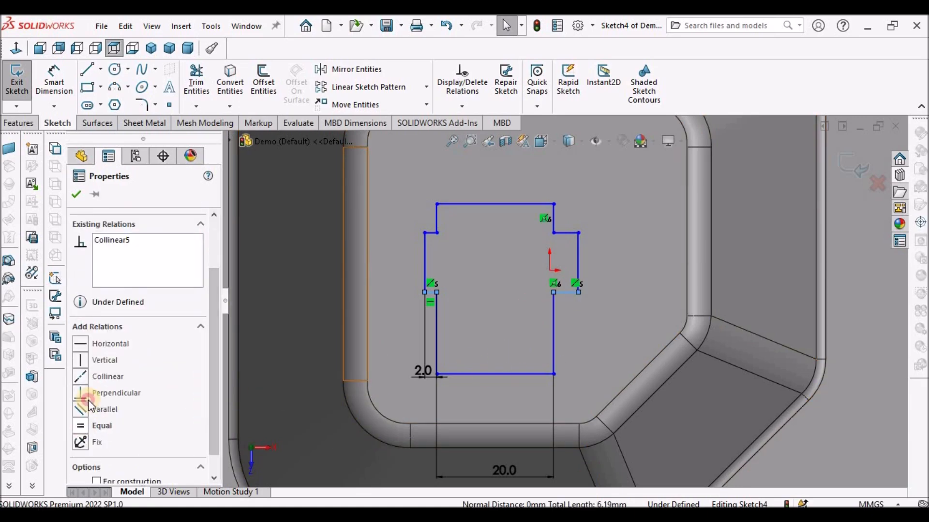
left_click(338, 239)
Step: Dimension the outer vertical edge of the right tab to 10 mm
scroll(560, 282, "up", 4)
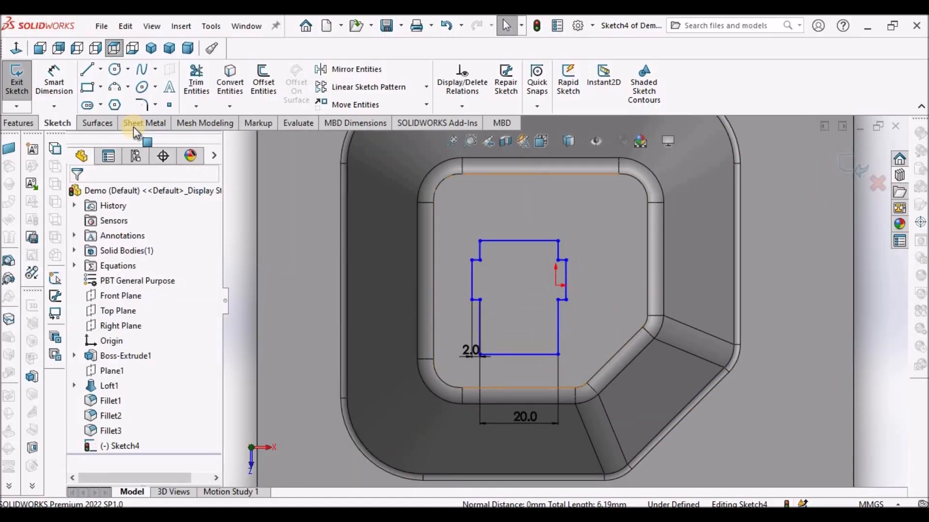
left_click(53, 80)
scroll(599, 280, "down", 3)
left_click(541, 266)
left_click(588, 275)
type("10")
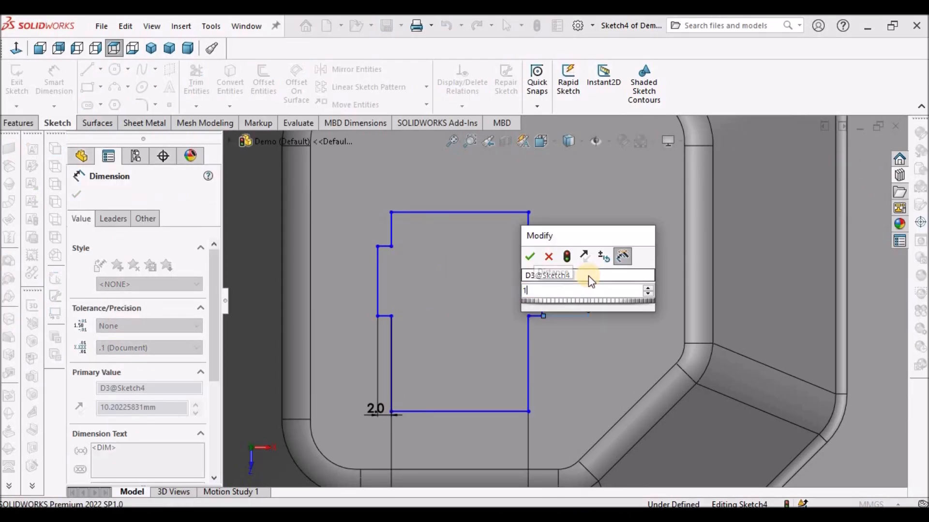
left_click(588, 275)
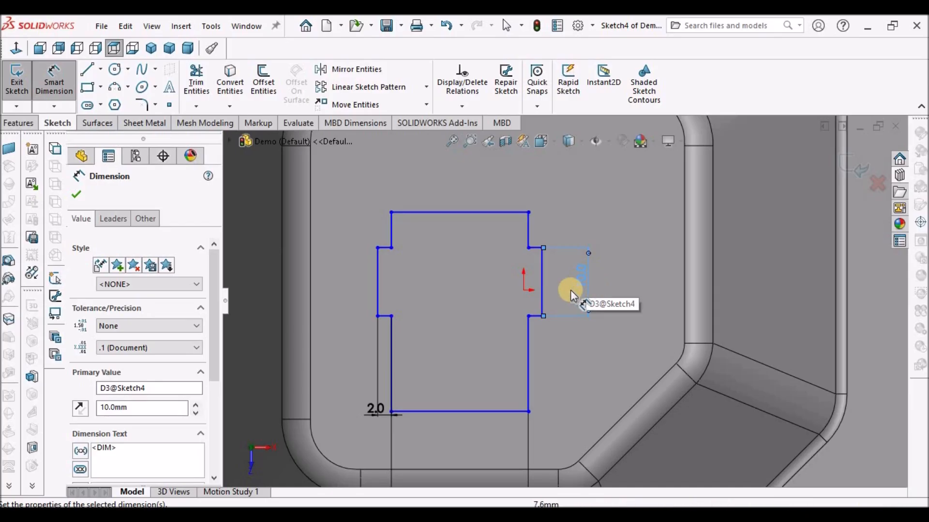
Step: Dimension the distance between the profile's top and bottom edges to 40 mm
scroll(570, 289, "up", 2)
left_click(500, 227)
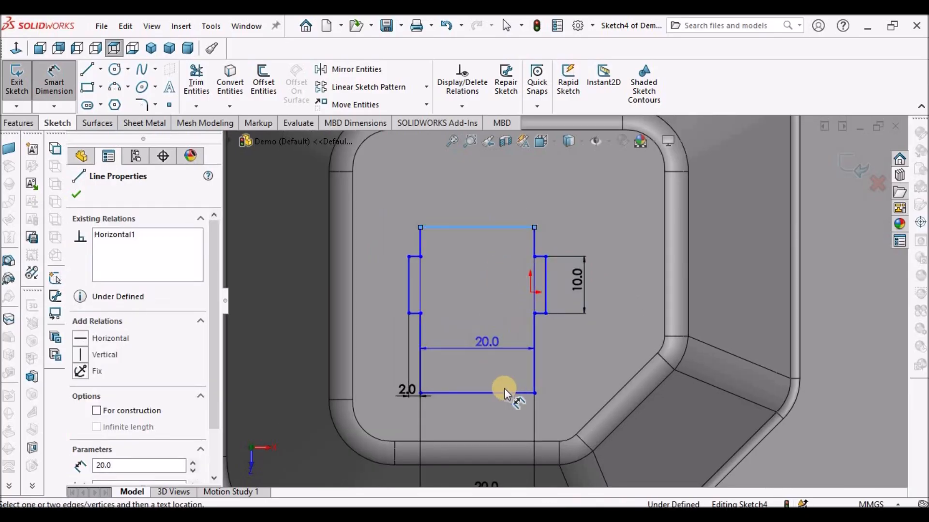
left_click(646, 308)
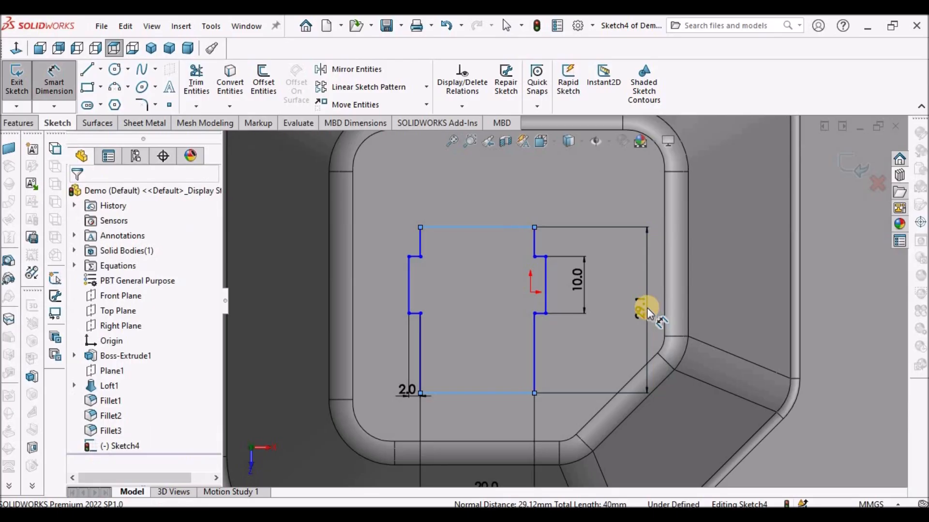
type("40")
key("Return")
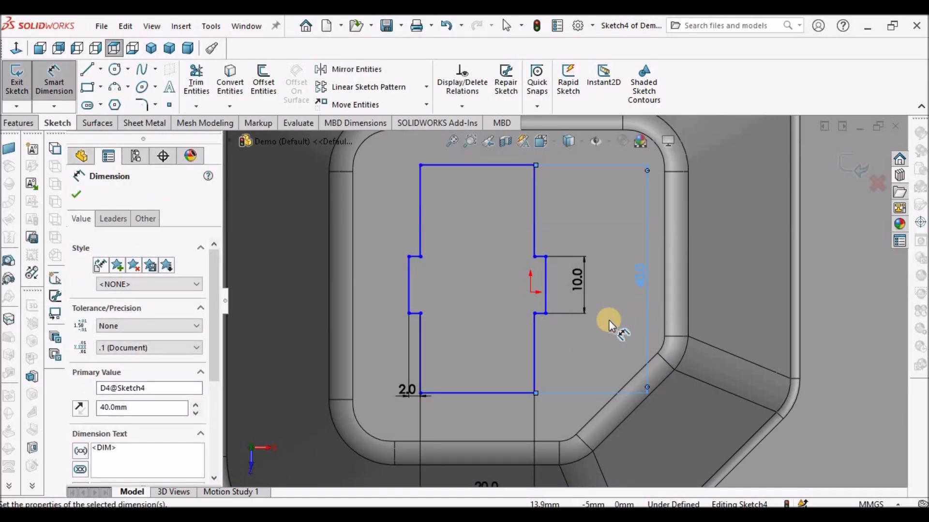
Step: Dimension the distance from the base plate's lower edge to the profile's bottom edge to 70 mm
scroll(608, 320, "up", 5)
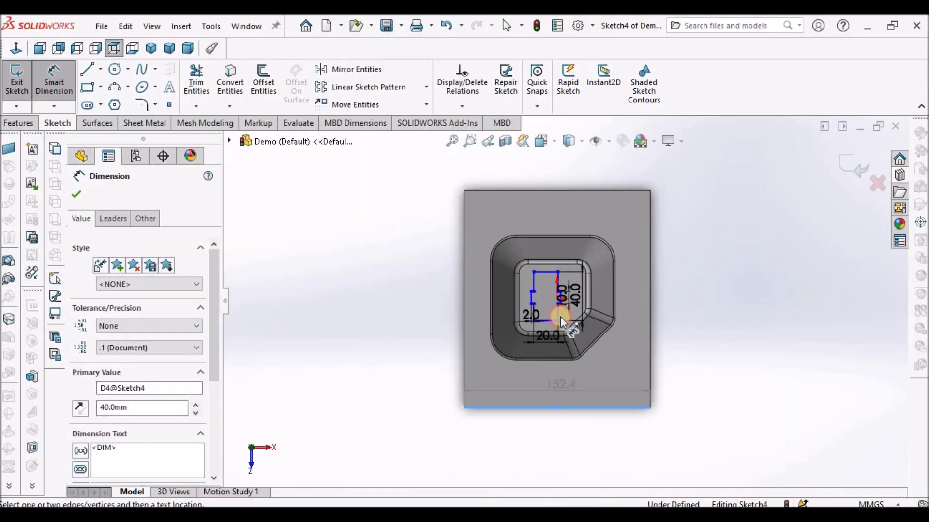
scroll(548, 329, "down", 3)
left_click(549, 327)
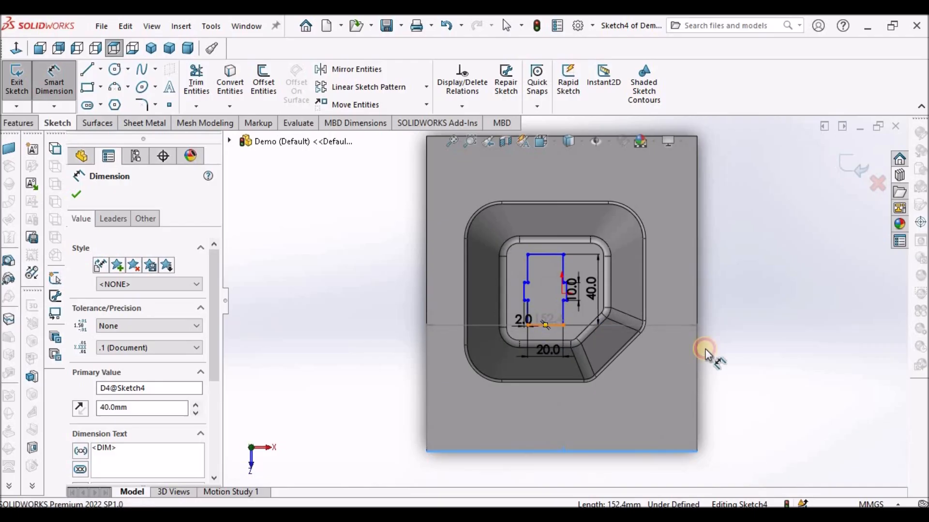
left_click(716, 358)
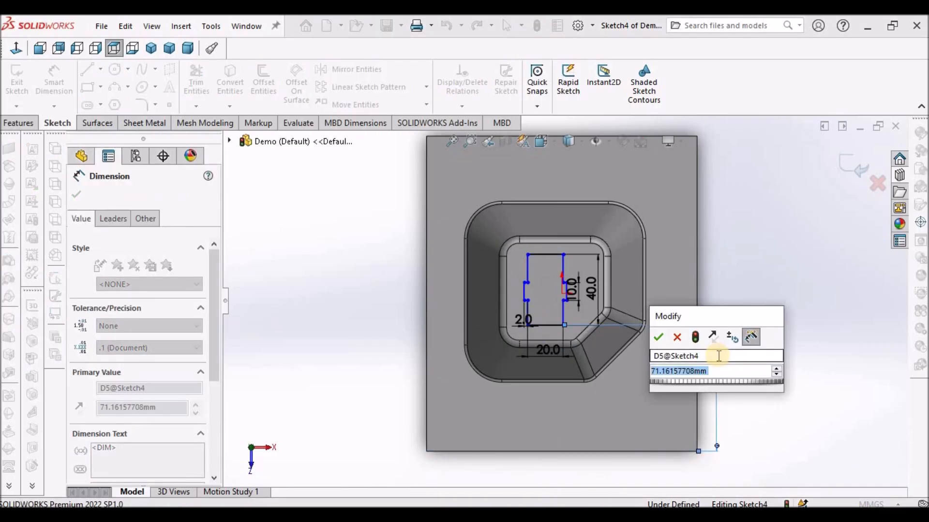
type("70")
key("Return")
left_click(745, 205)
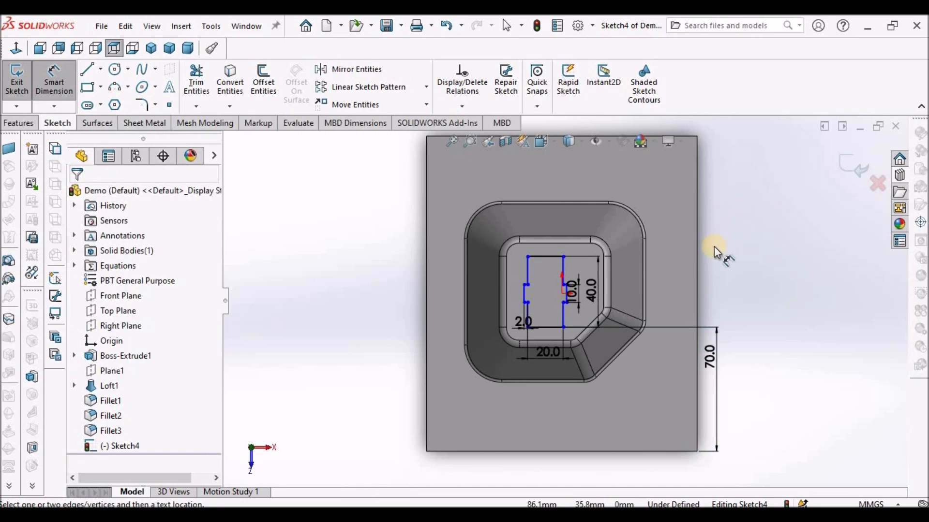
scroll(714, 247, "down", 3)
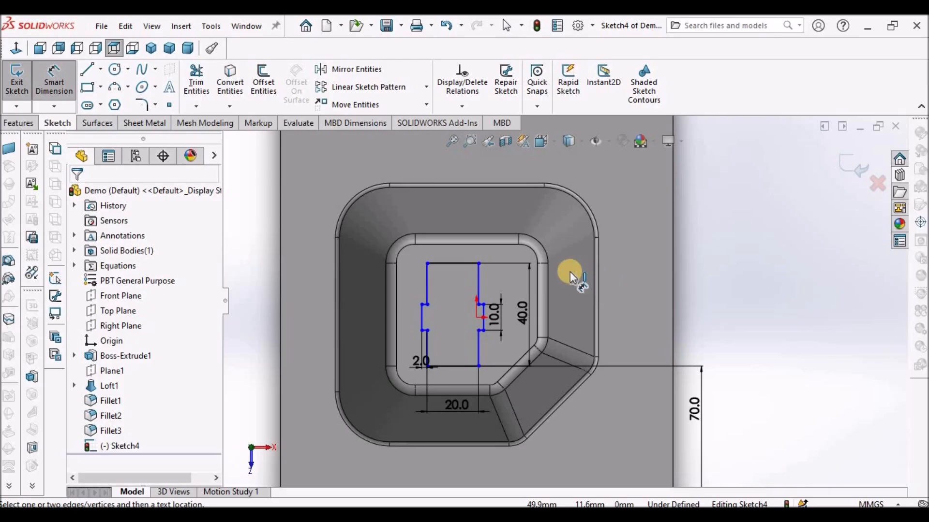
Step: Dimension the horizontal distance from the base plate's left edge to the cross profile's left main edge to 56 mm
scroll(542, 291, "up", 5)
scroll(456, 332, "down", 3)
scroll(542, 308, "down", 3)
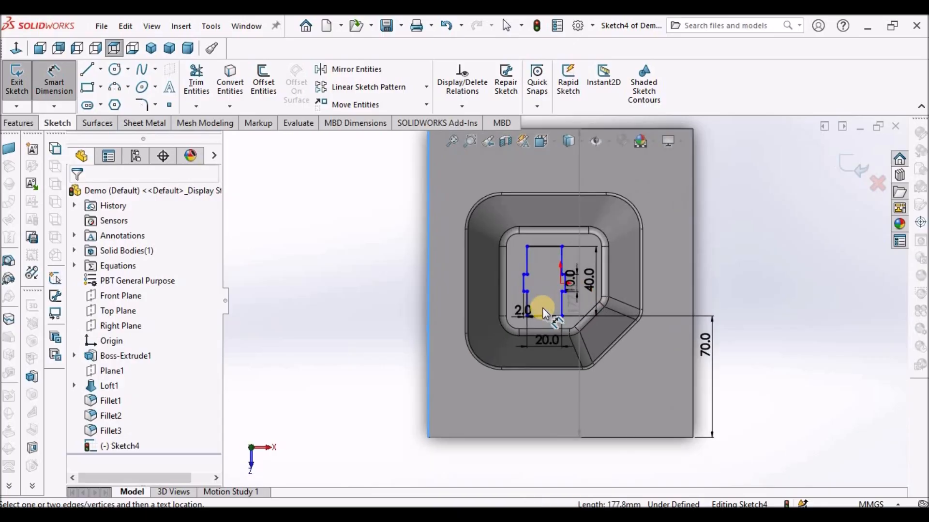
left_click(518, 304)
left_click(463, 469)
left_click(462, 479)
type("56")
key("Return")
left_click(566, 258)
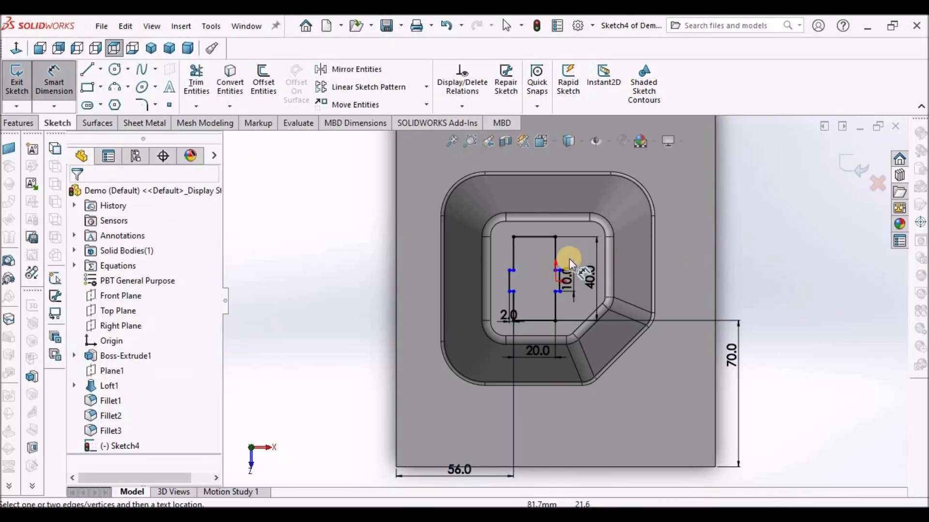
scroll(559, 258, "down", 3)
scroll(503, 286, "down", 3)
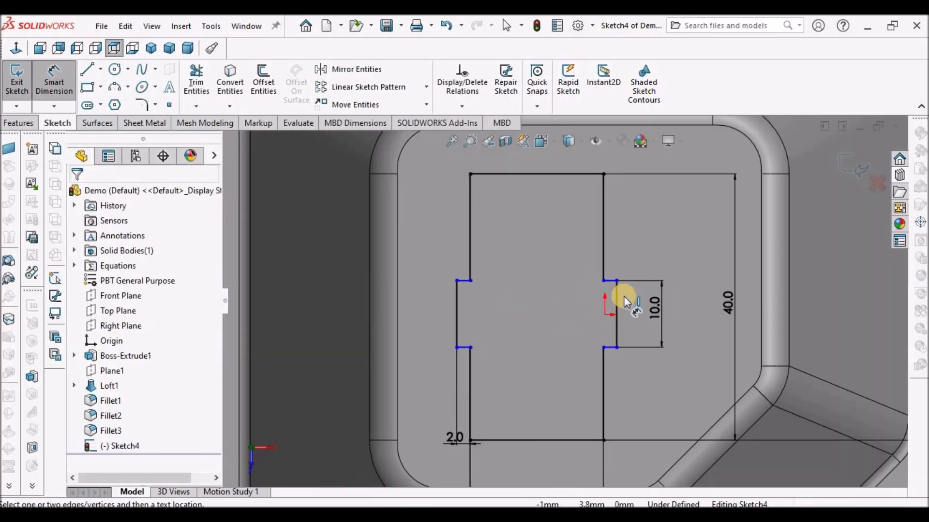
scroll(659, 301, "up", 4)
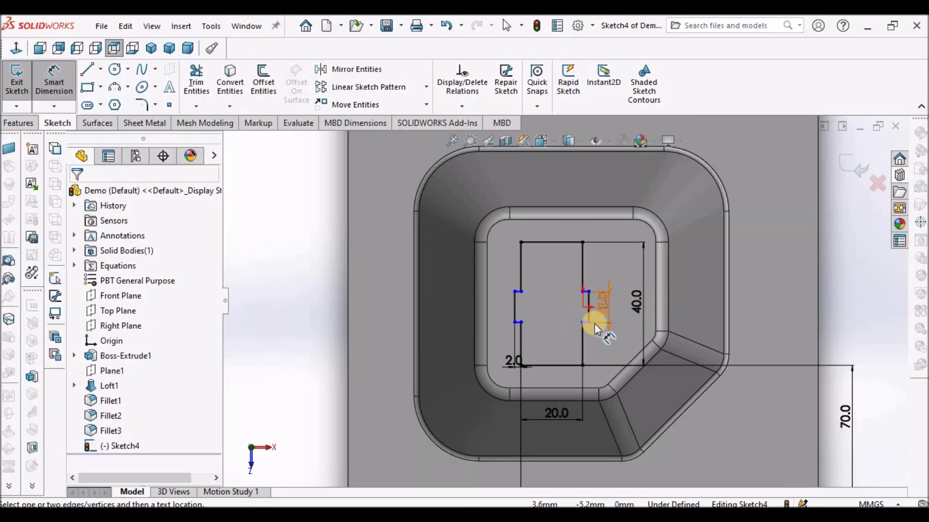
key("Escape")
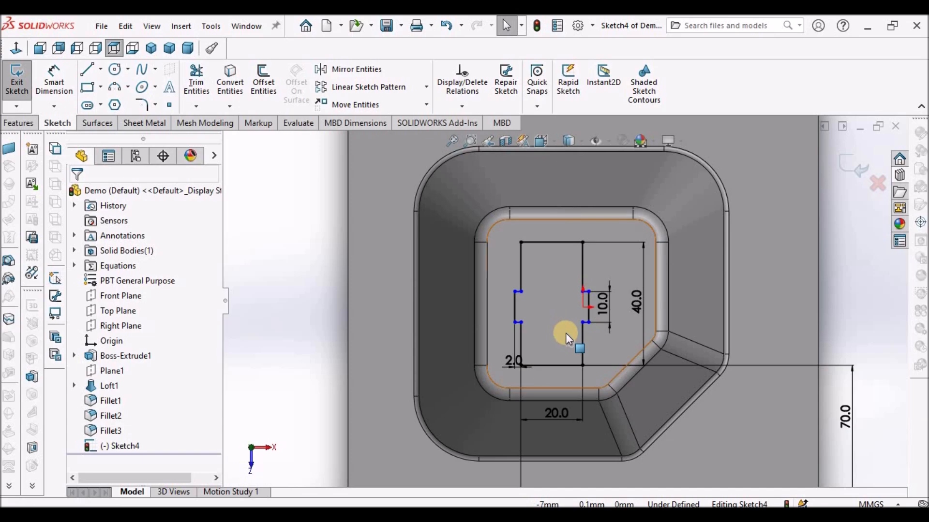
Step: Add an Equal relation among the four short horizontal edges of the left and right tabs
scroll(597, 335, "down", 3)
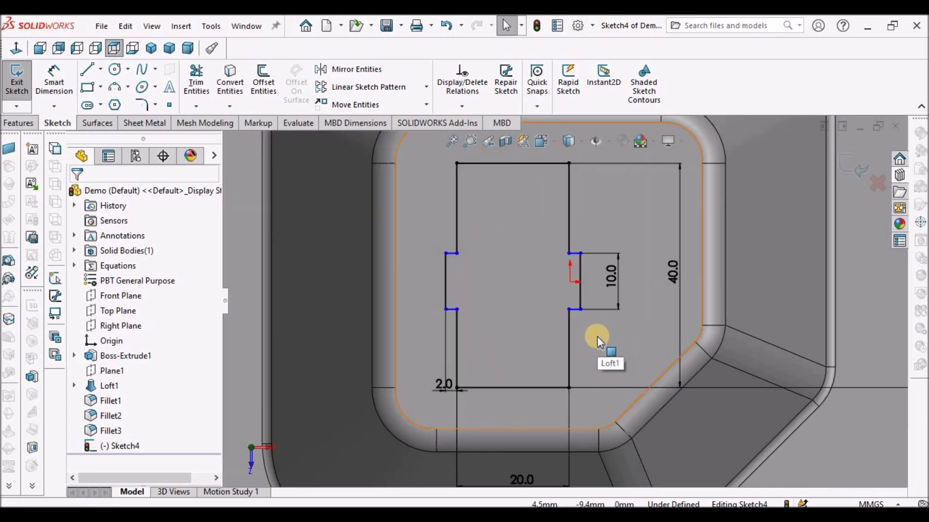
left_click(574, 252)
left_click(443, 309, "ctrl")
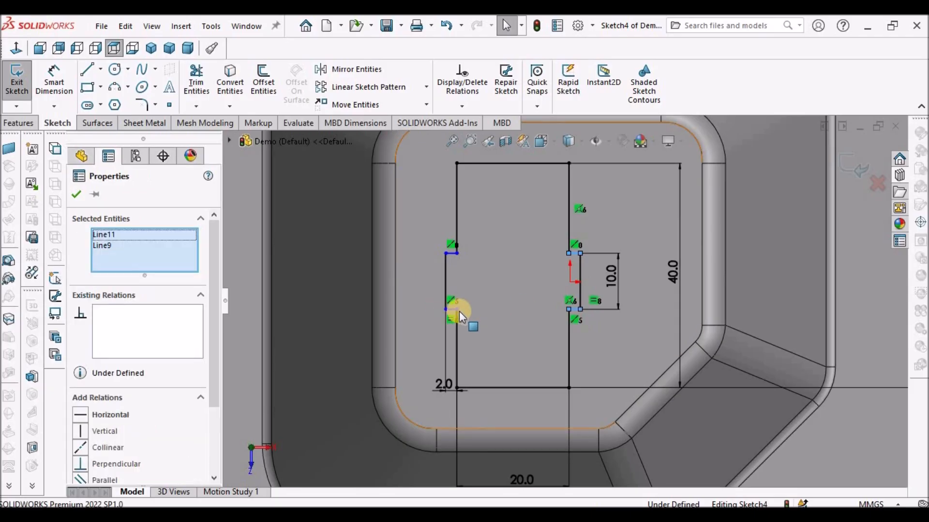
left_click(451, 253, "ctrl")
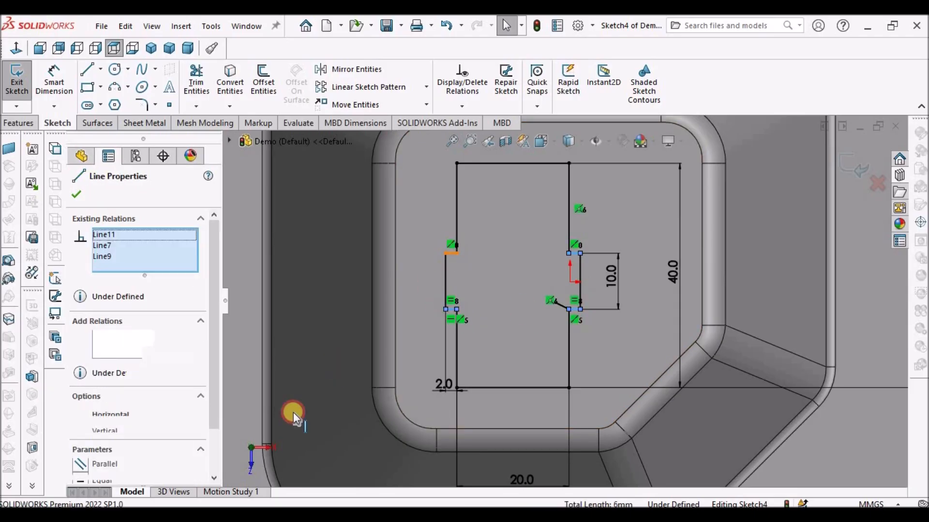
left_click_drag(212, 393, 213, 444)
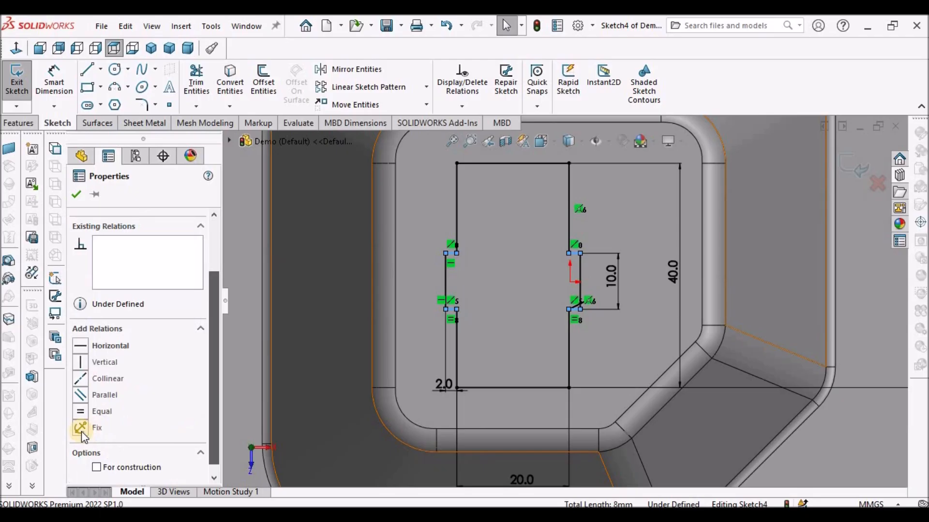
left_click(96, 195)
key("f")
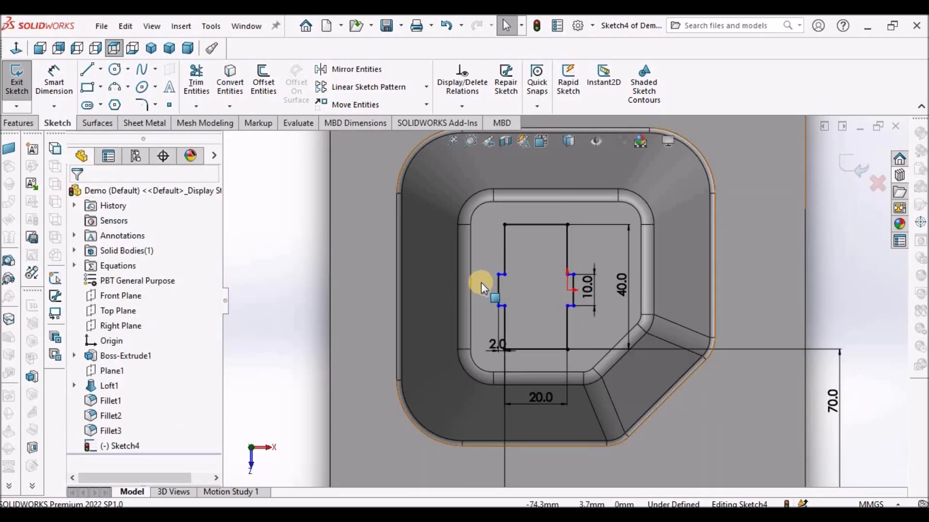
Step: Dimension the vertical distance from the origin to the right tab's lower edge to 4 mm
scroll(521, 285, "up", 3)
left_click(520, 265)
left_click_drag(495, 267, 518, 270)
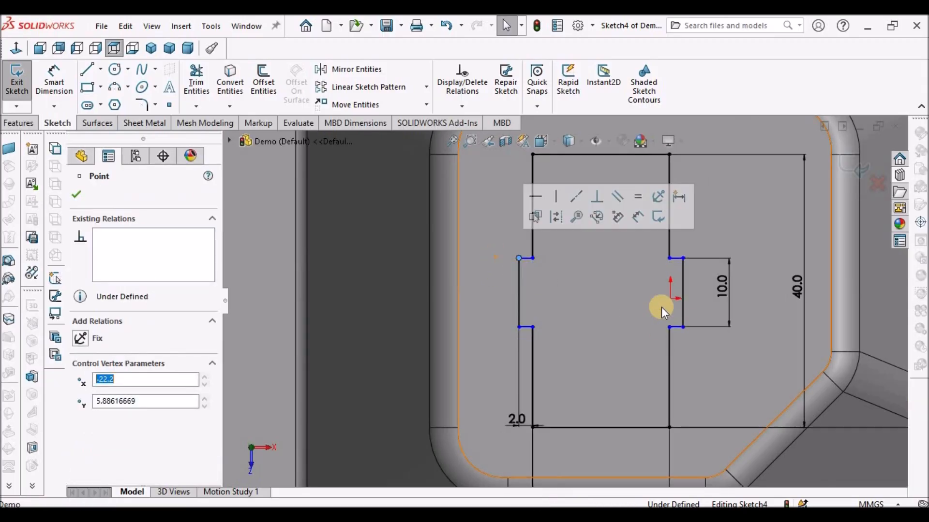
scroll(661, 307, "down", 3)
left_click(43, 89)
scroll(658, 317, "up", 4)
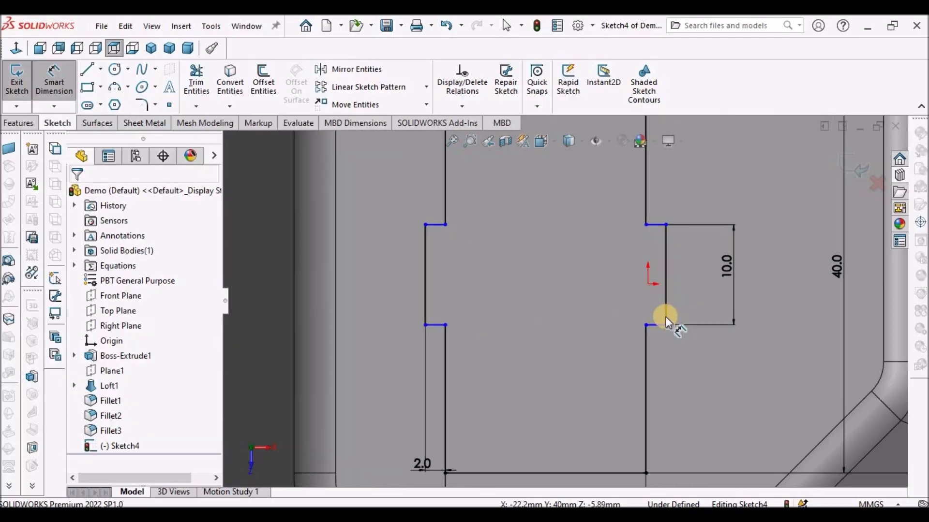
left_click(638, 332)
left_click(628, 257)
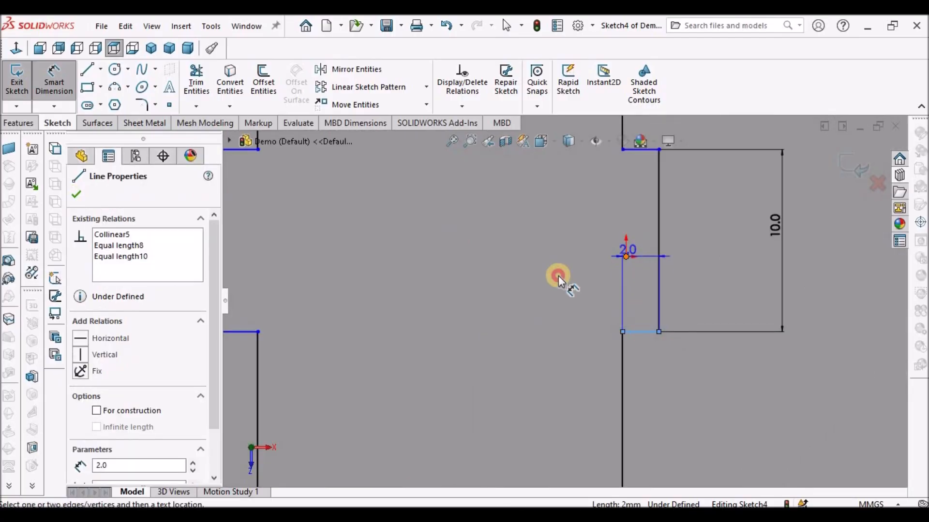
left_click(506, 318)
type("4.11383331mm")
key("Return")
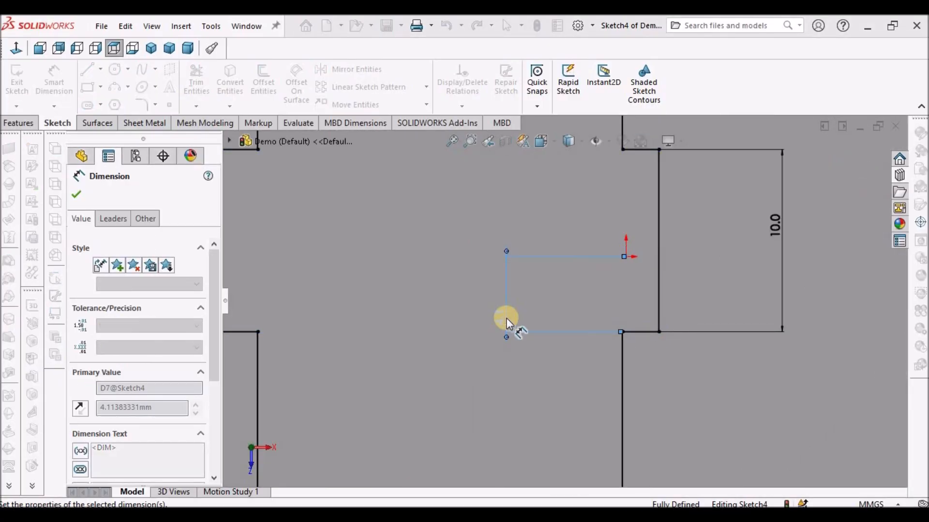
left_click(81, 196)
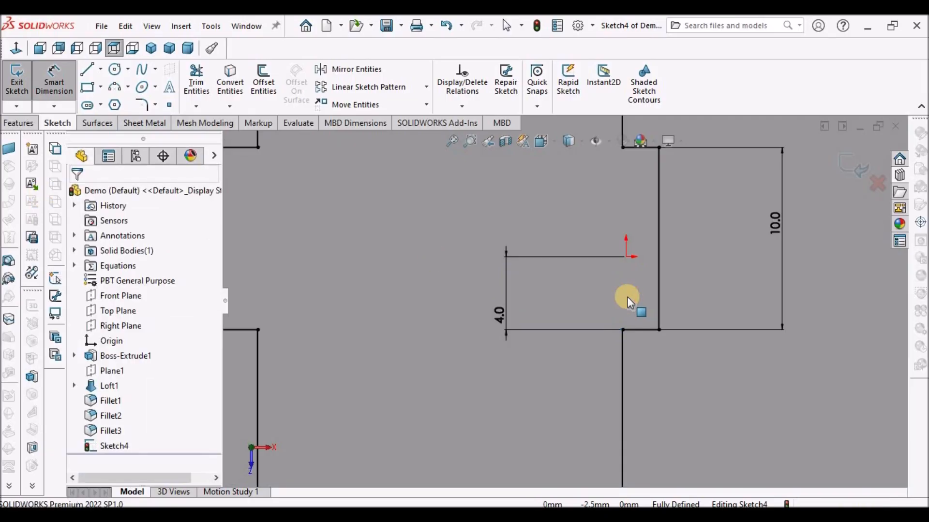
Step: Sketch a circle about 3.6 mm in diameter beyond the profile's upper right corner on the loft's top face
scroll(627, 297, "down", 5)
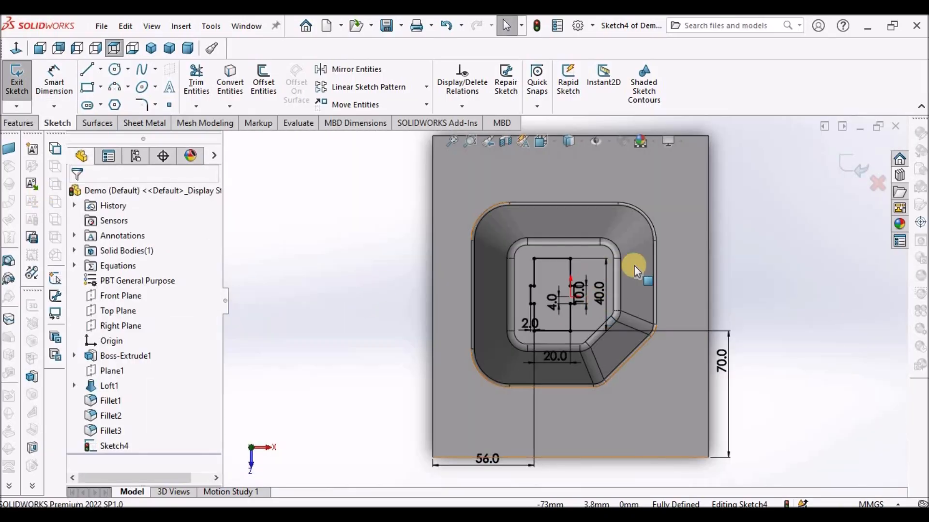
scroll(701, 276, "up", 4)
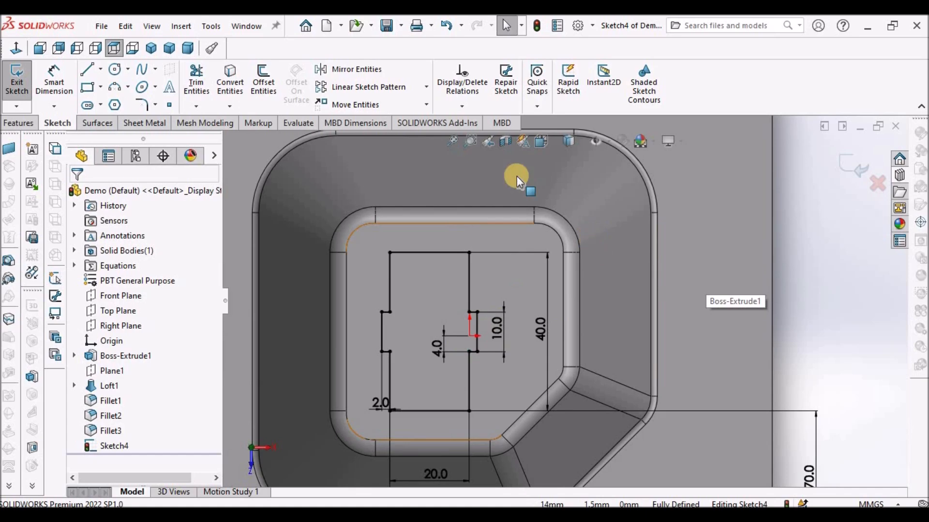
left_click(115, 69)
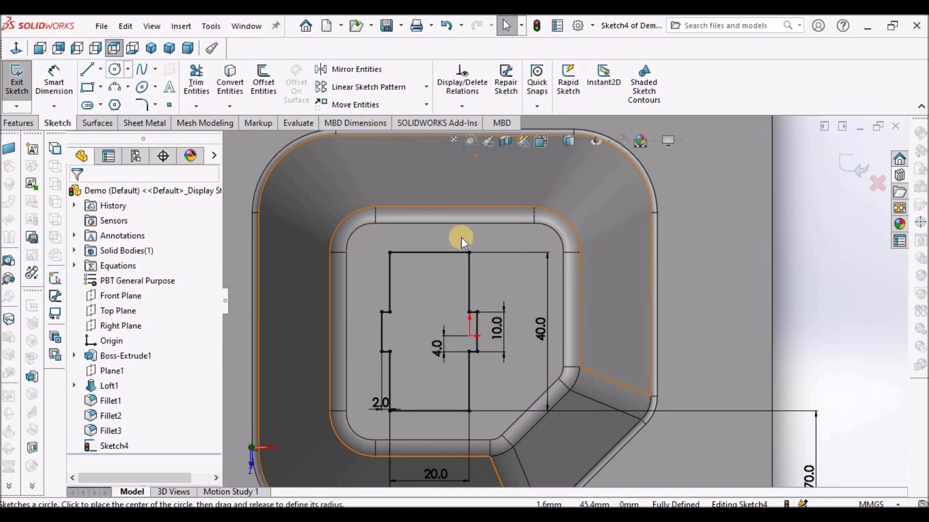
scroll(485, 249, "up", 3)
left_click(114, 69)
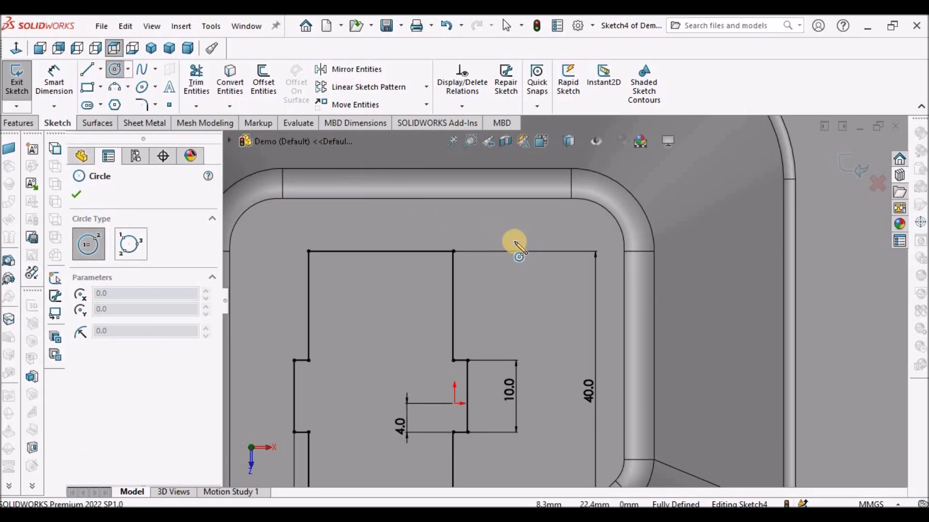
left_click_drag(514, 243, 537, 238)
key("Escape")
Step: Set the small circle's diameter to 4 mm
left_click(68, 79)
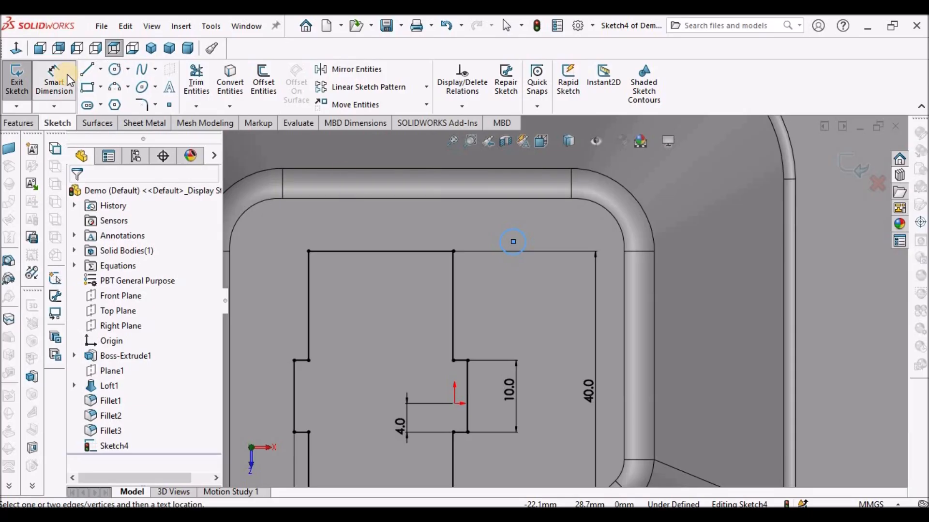
left_click(520, 233)
left_click(567, 212)
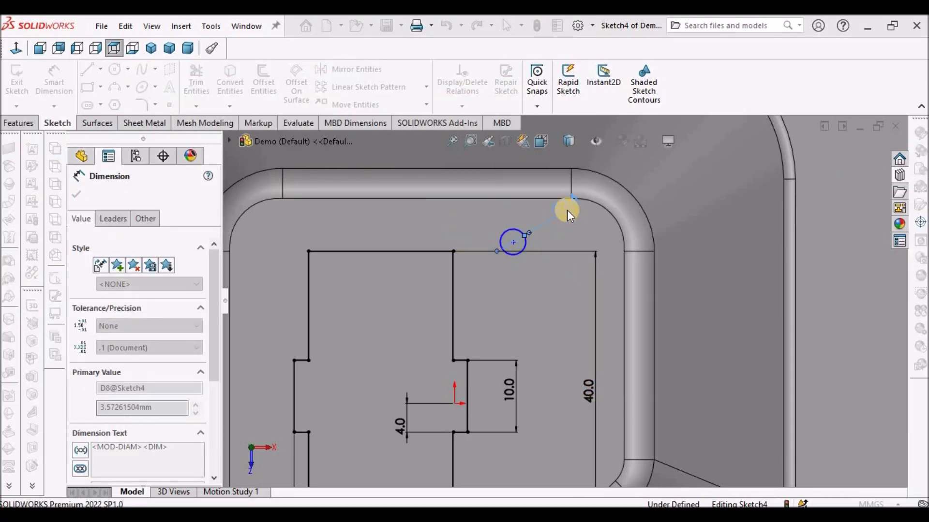
type("4")
key("Return")
key("Escape")
Step: Dimension the vertical distance from the origin to the small circle's center to 22 mm
left_click(53, 77)
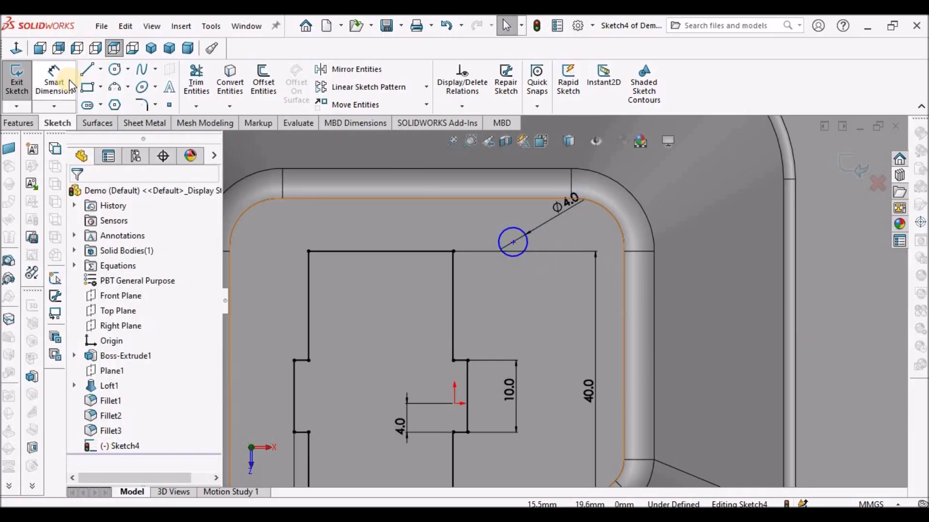
left_click(454, 403)
left_click(514, 242)
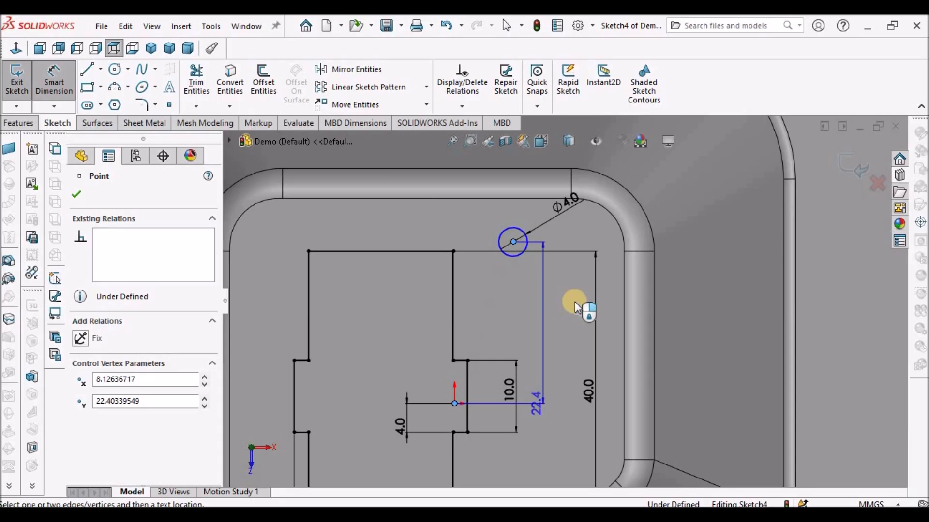
left_click(575, 301)
type("22")
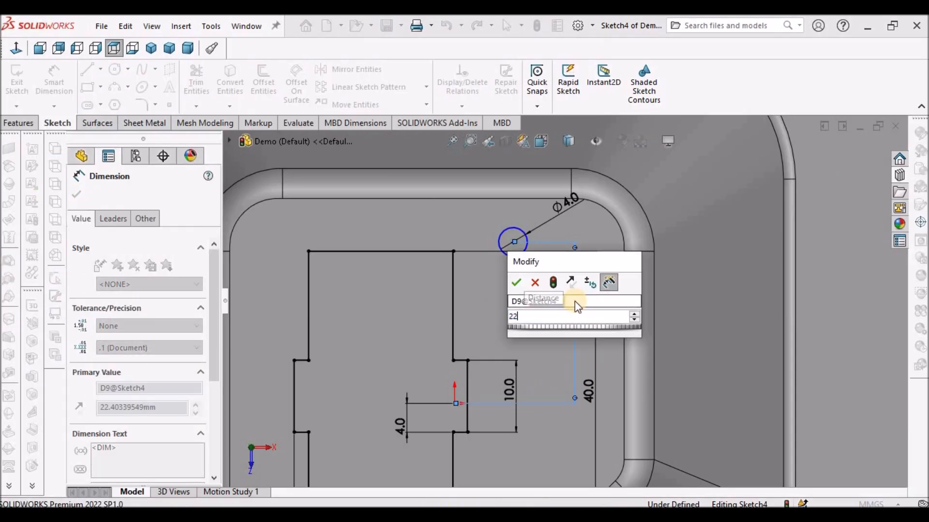
key("Return")
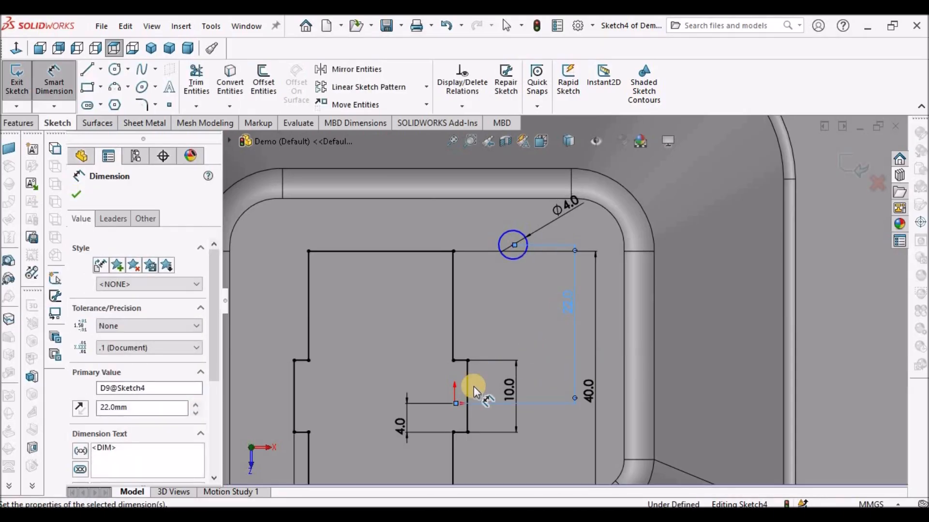
Step: Dimension the horizontal distance from the origin to the small circle's center to 8 mm
left_click(506, 275)
left_click(513, 245)
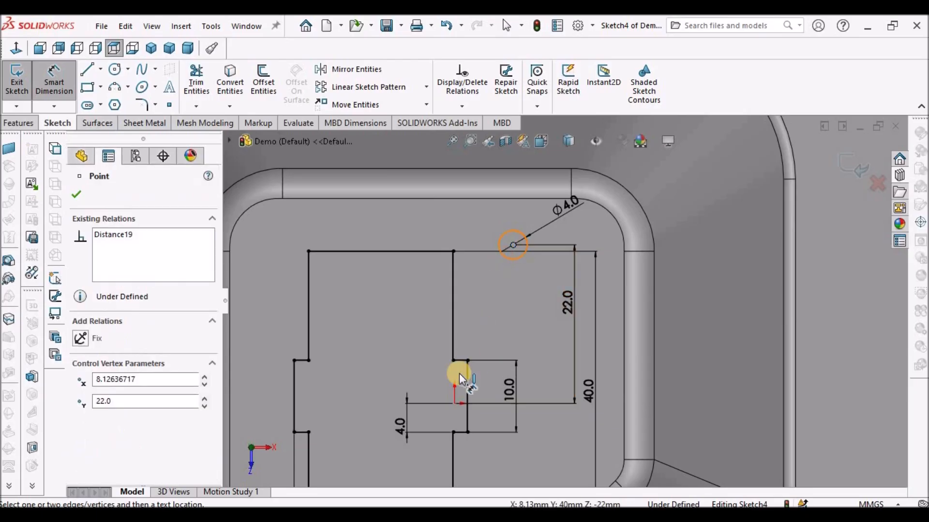
left_click(455, 404)
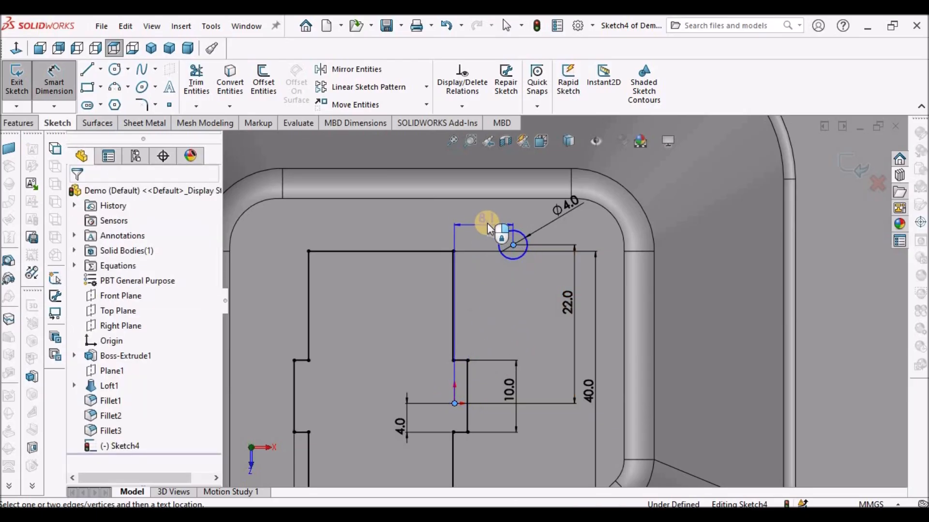
left_click(486, 223)
type("8.0mm")
key("Return")
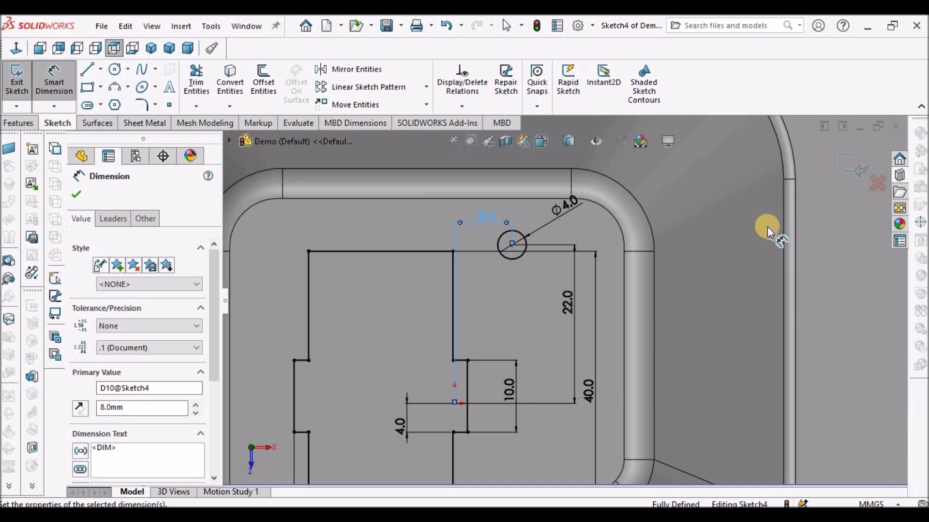
Step: Finish the sketch, extrude the cross profile and circle as a 10 mm blind boss with merged result, and save the part
left_click(844, 170)
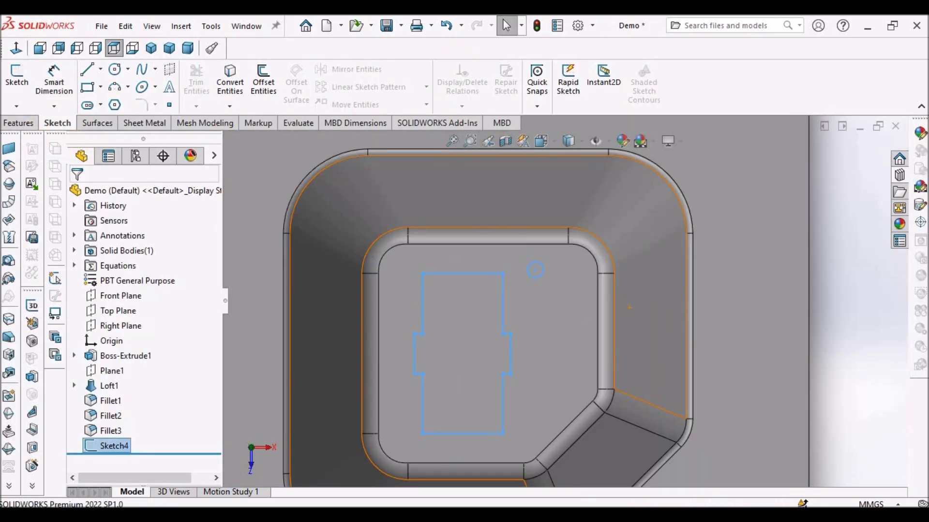
left_click(18, 125)
left_click(23, 77)
scroll(556, 286, "up", 5)
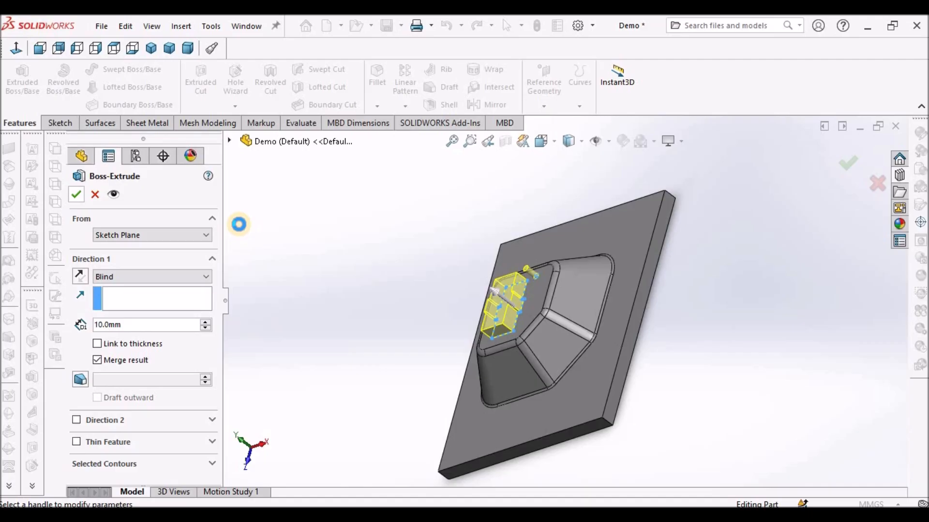
middle_click_drag(406, 272, 442, 234)
left_click(382, 220)
key("ctrl+s")
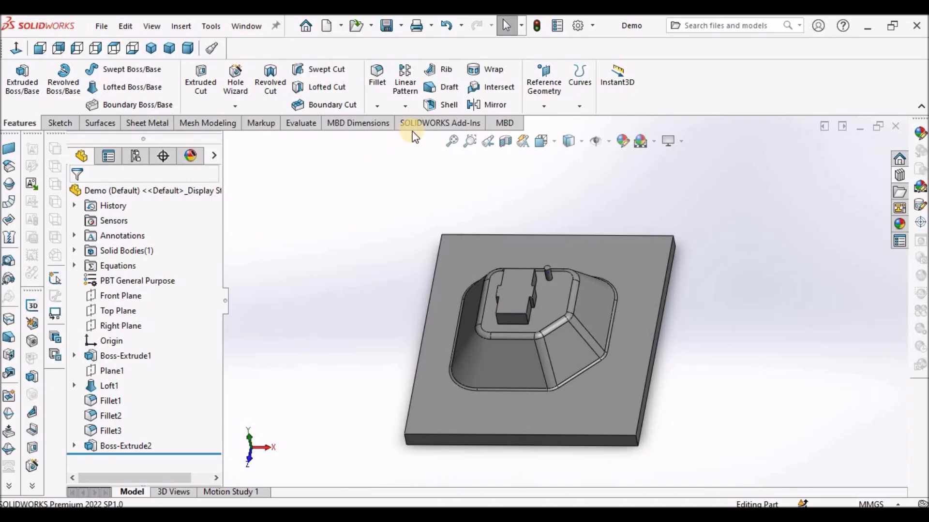
Step: Start a sheet metal Forming Tool and set the base plate's upper face as the stopping face
left_click(200, 125)
left_click(147, 123)
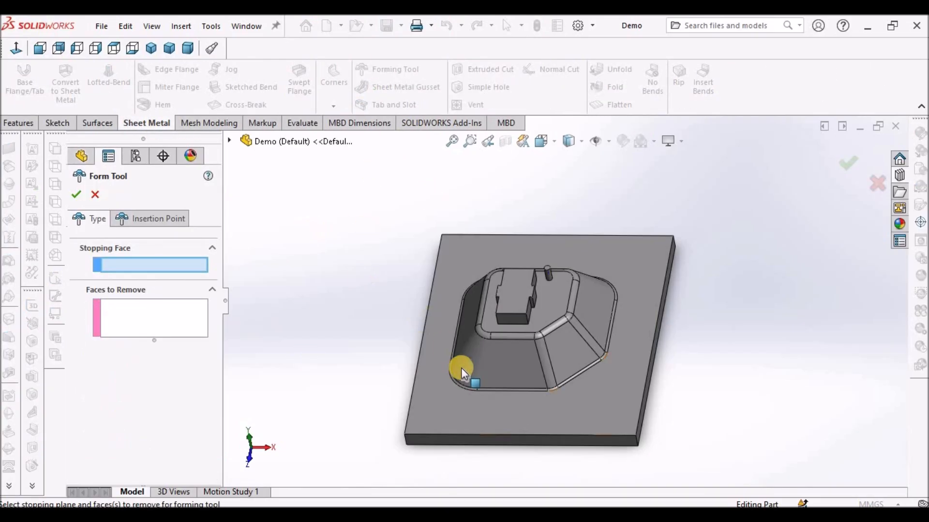
left_click(442, 416)
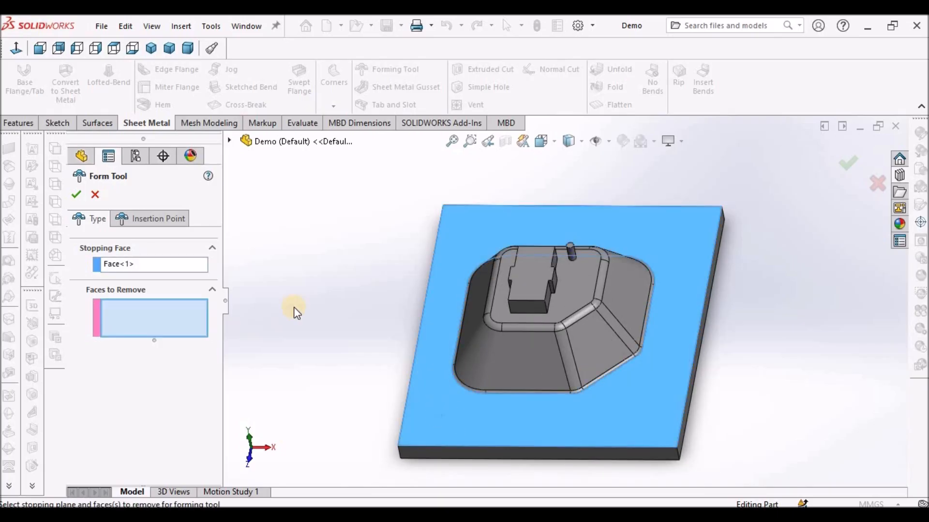
Step: Mark the cross boss's top, front and accessible side faces and the pin's faces as faces to remove
scroll(561, 290, "down", 5)
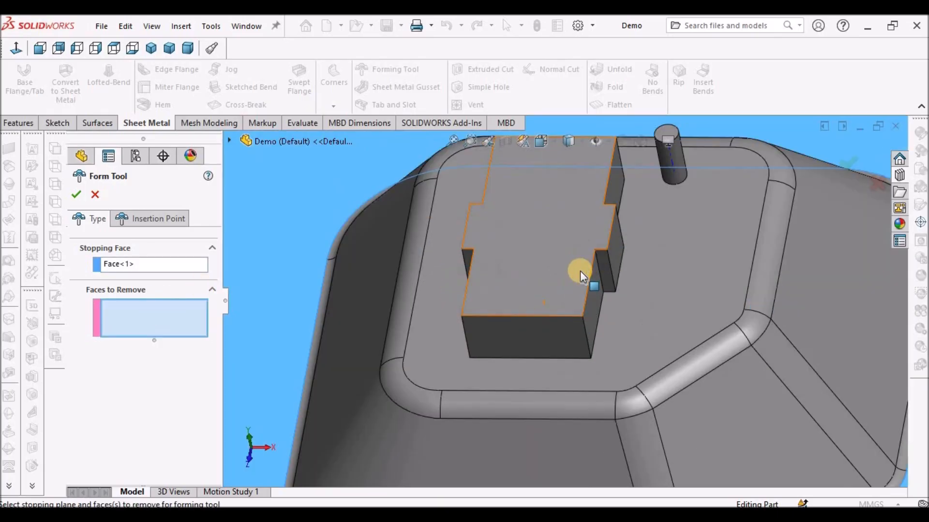
scroll(605, 266, "down", 5)
left_click(652, 226)
left_click(627, 286)
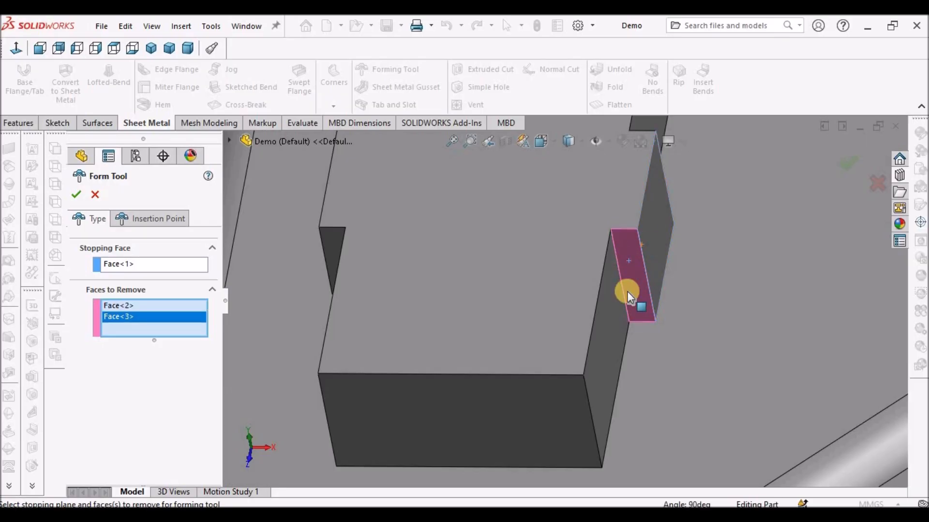
left_click(540, 269)
left_click(485, 425)
scroll(405, 282, "up", 4)
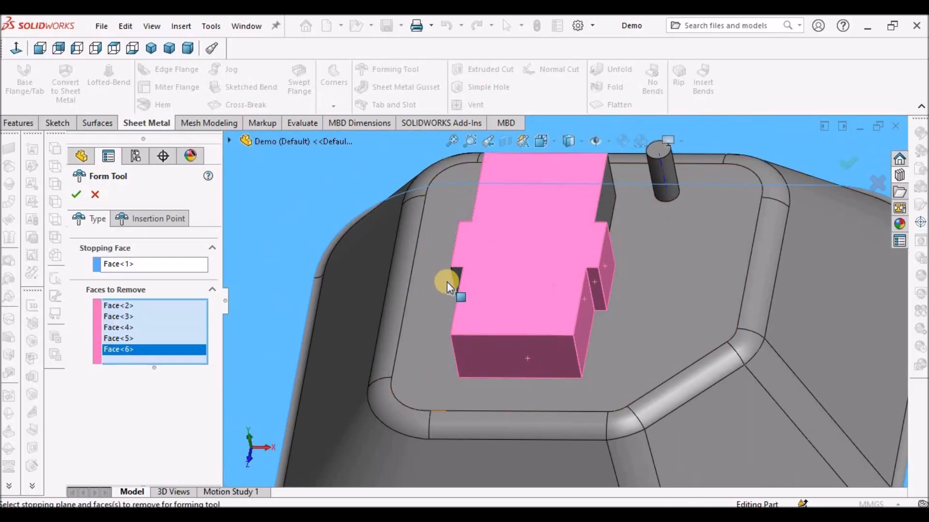
scroll(470, 270, "down", 4)
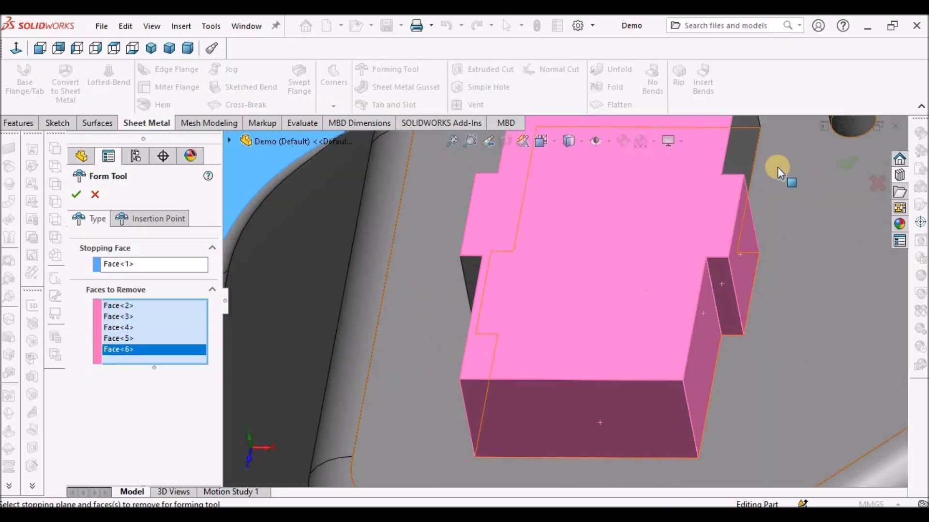
left_click(746, 158)
scroll(777, 167, "up", 5)
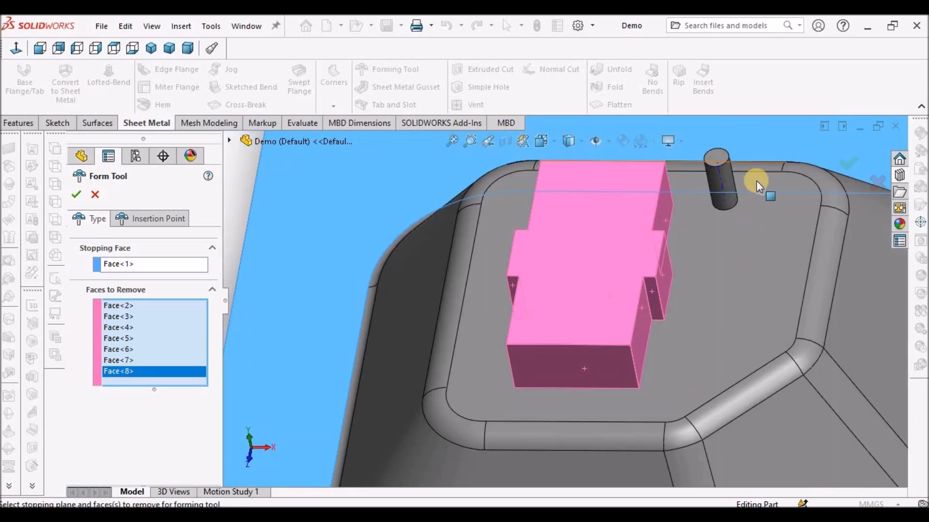
left_click(654, 235)
left_click(649, 222)
Step: Add the cross boss's remaining side faces to the faces to remove and finish the form tool
middle_click_drag(446, 245, 605, 301)
scroll(584, 220, "up", 5)
middle_click_drag(570, 248, 566, 317)
scroll(544, 259, "down", 5)
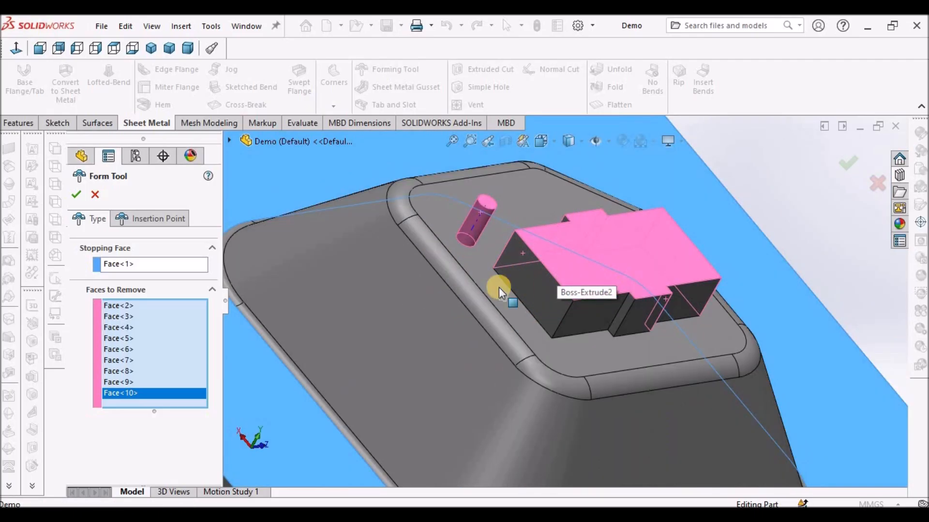
scroll(498, 287, "down", 3)
left_click(528, 308)
left_click(593, 323)
left_click(611, 323)
left_click(628, 324)
left_click(670, 303)
scroll(638, 286, "up", 5)
middle_click_drag(561, 271, 306, 242)
left_click(75, 196)
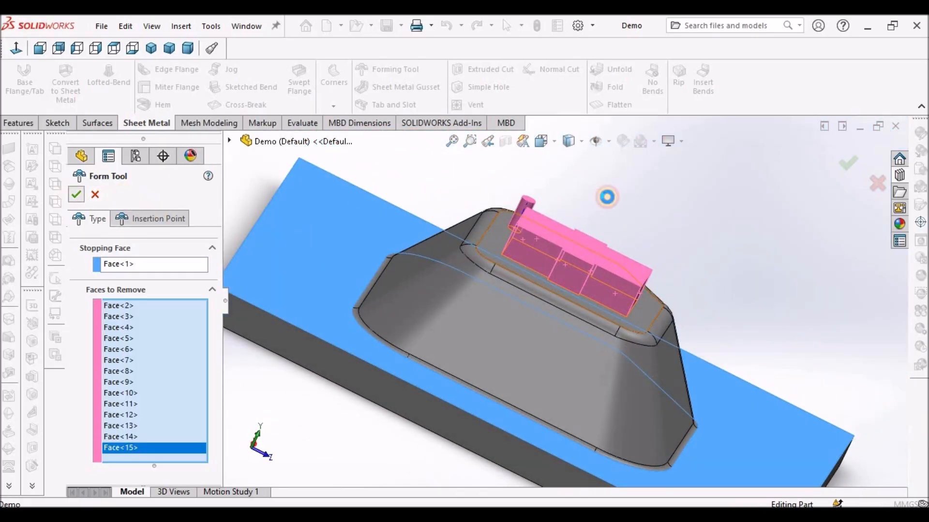
Step: Show the finished form tool in Dimetric view and save the part
middle_click_drag(675, 205, 513, 301)
left_click(189, 48)
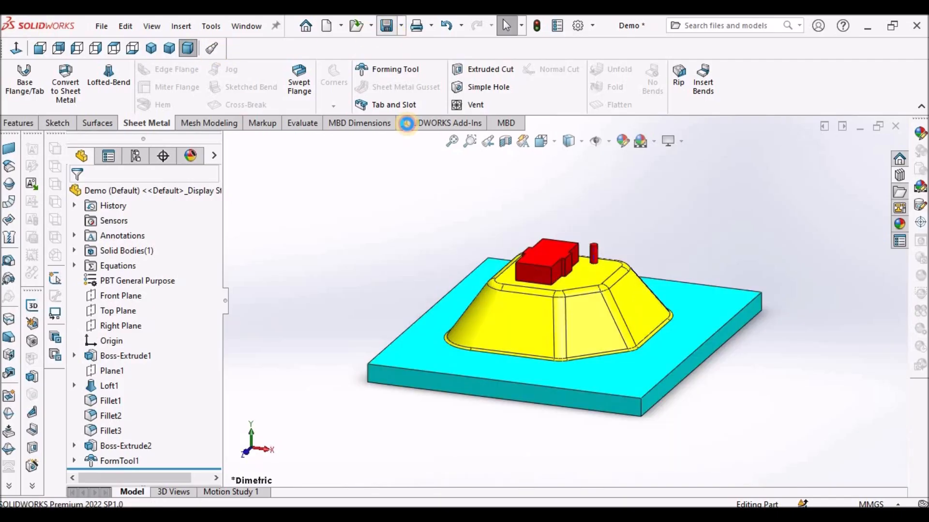
middle_click_drag(391, 193, 532, 205)
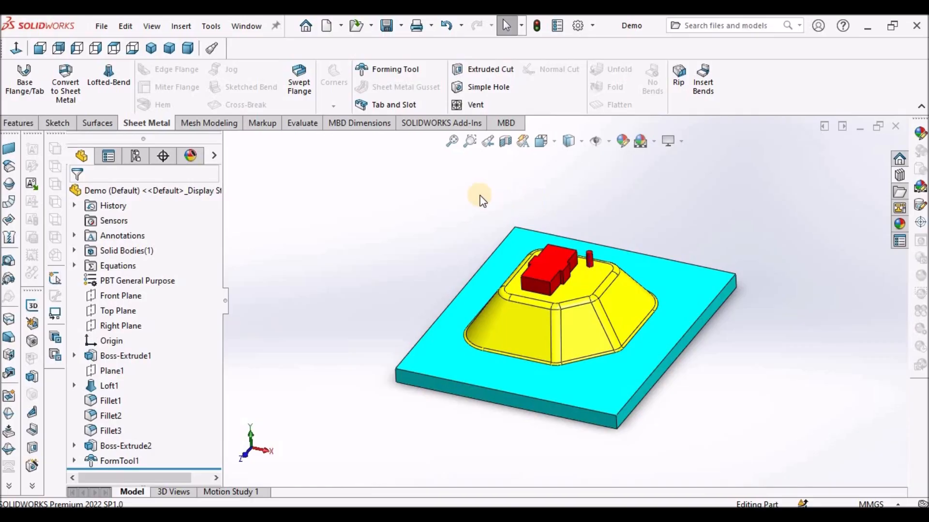
left_click(96, 32)
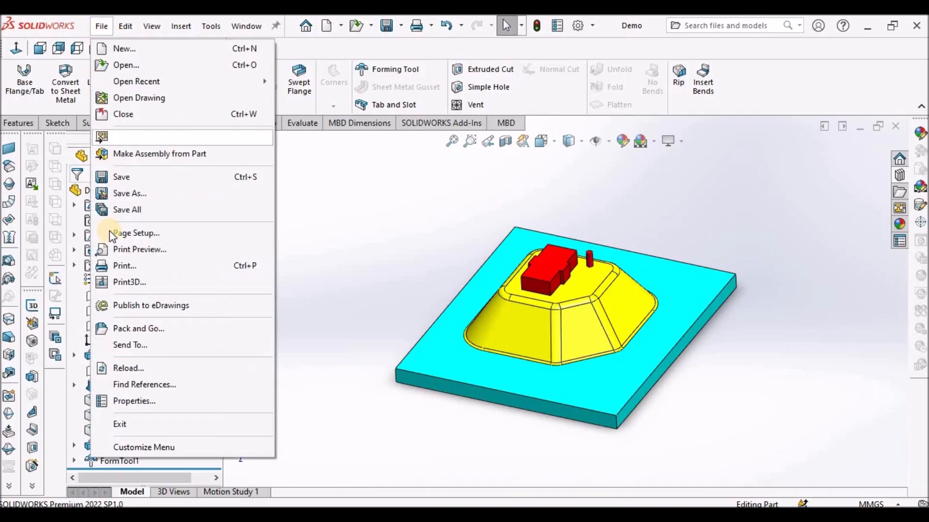
left_click(148, 327)
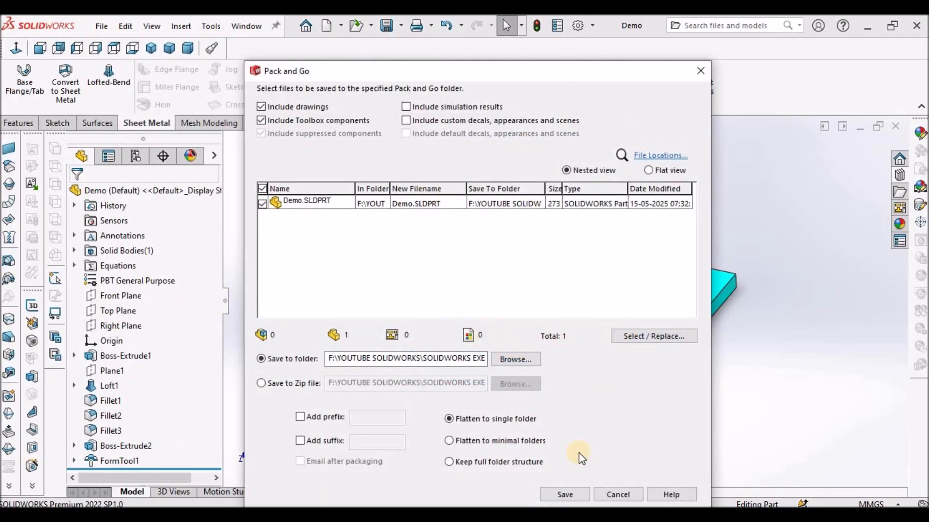
left_click(616, 496)
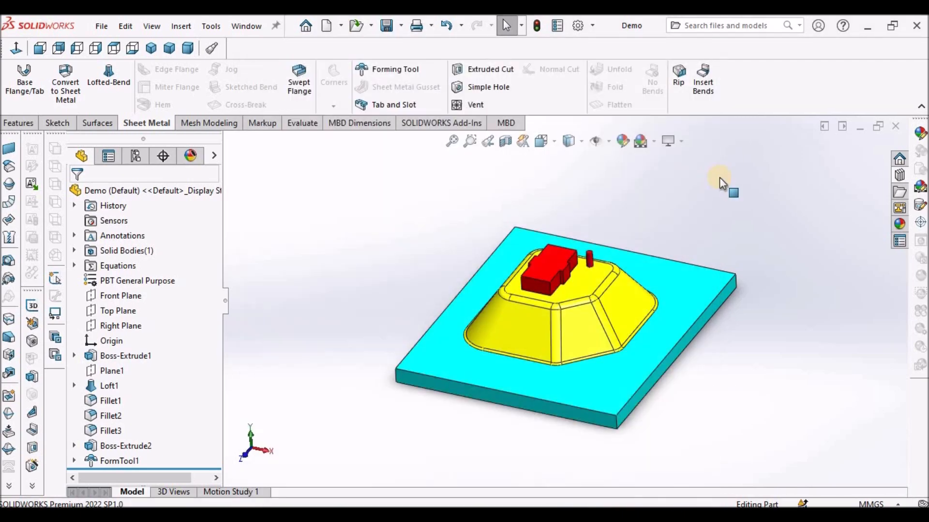
Step: Open the Design Library's forming tools folder in File Explorer and go into its EXAMPLES folder
left_click(894, 175)
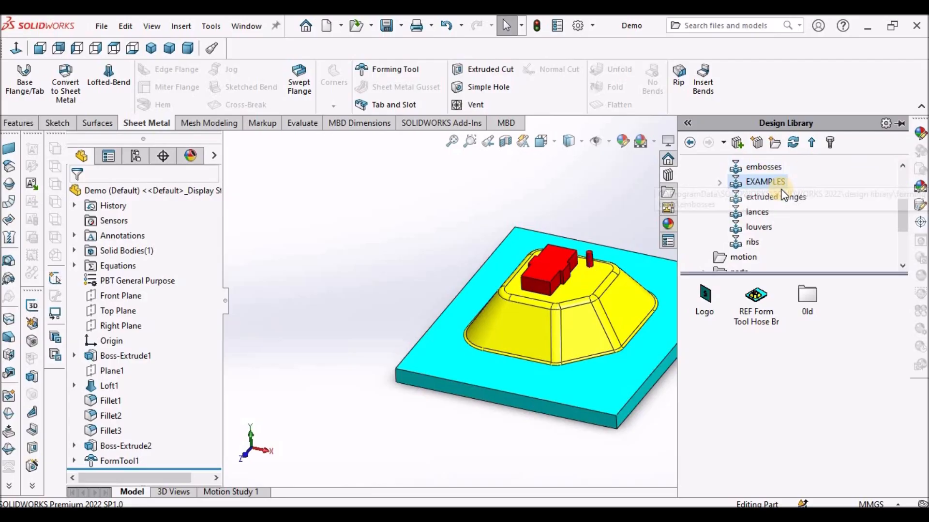
scroll(903, 218, "up", 3)
left_click(774, 243)
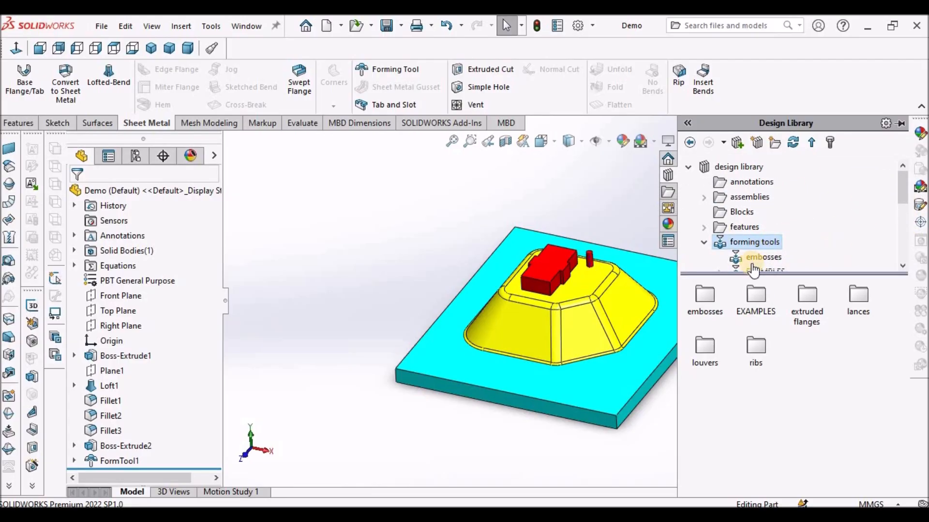
right_click(741, 242)
left_click(767, 270)
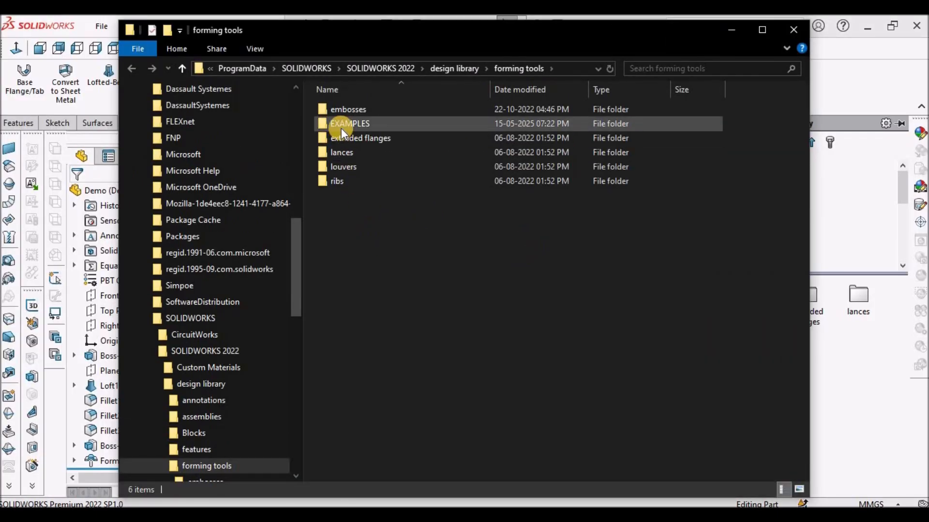
double_click(346, 125)
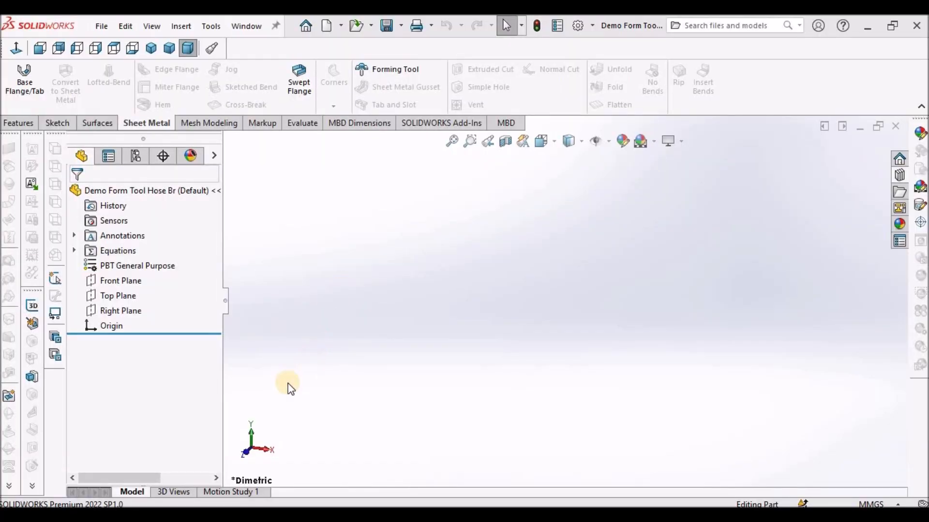
Step: Sketch a center rectangle about 106 by 177 mm on the Top Plane, centered on the origin
left_click(120, 295)
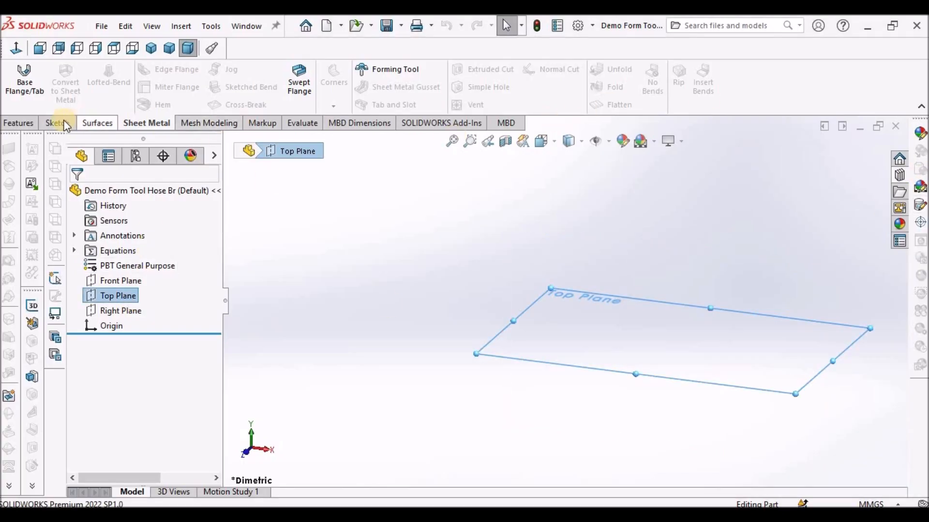
left_click(16, 77)
key("ctrl+5")
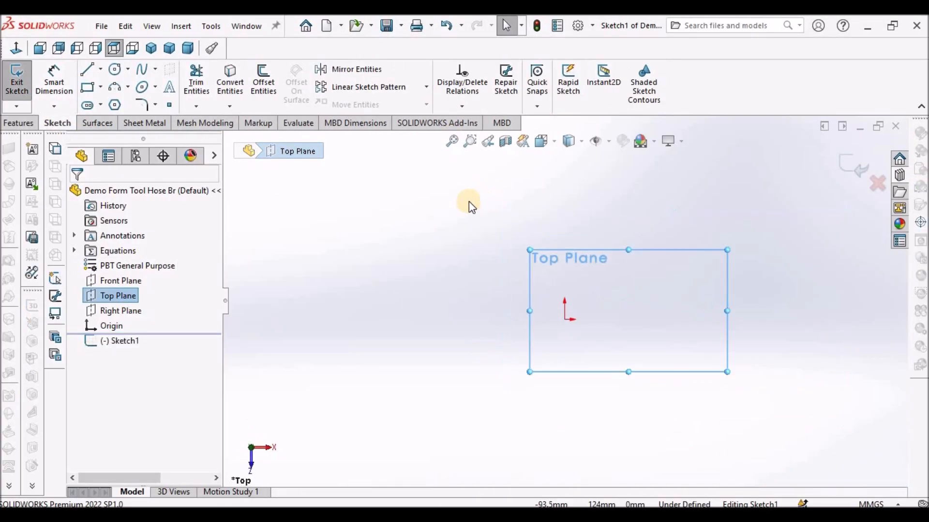
left_click(100, 87)
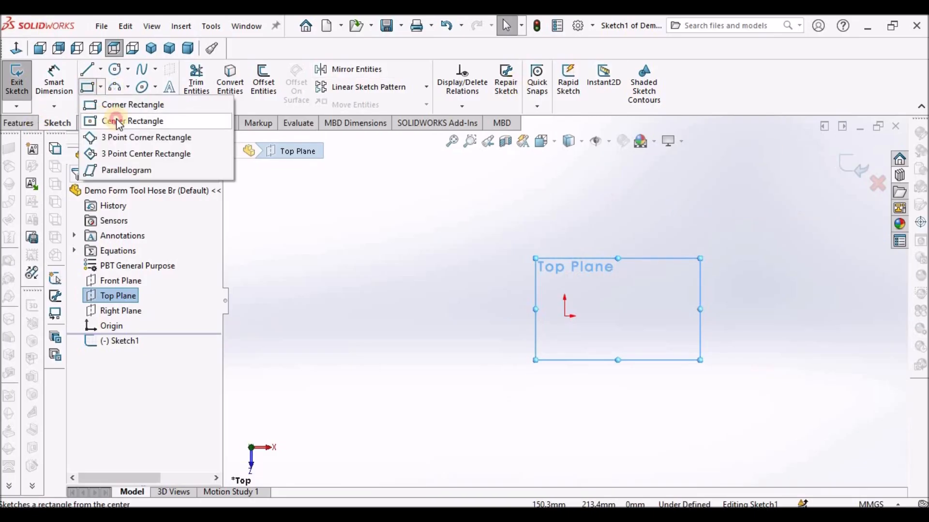
left_click(101, 118)
left_click(565, 316)
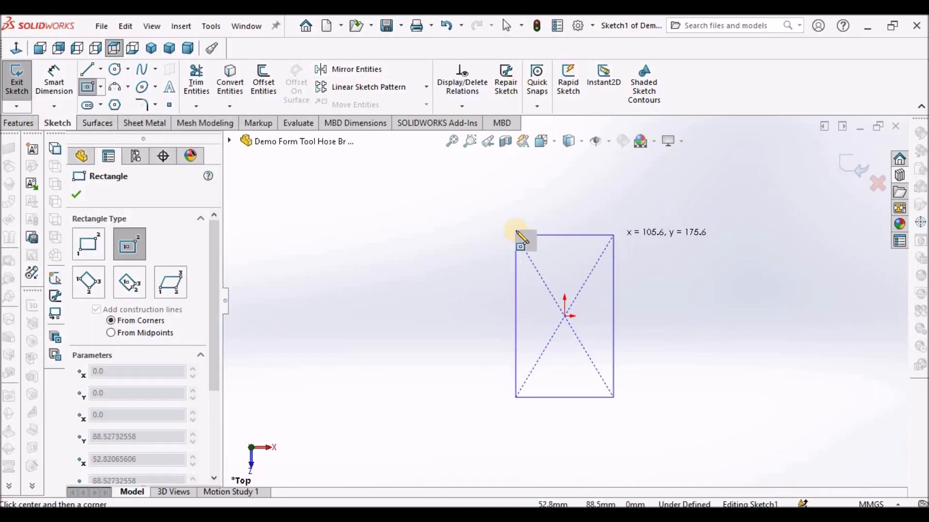
left_click(614, 234)
key("Escape")
Step: Dimension the rectangle's horizontal width to 150 mm
left_click(69, 88)
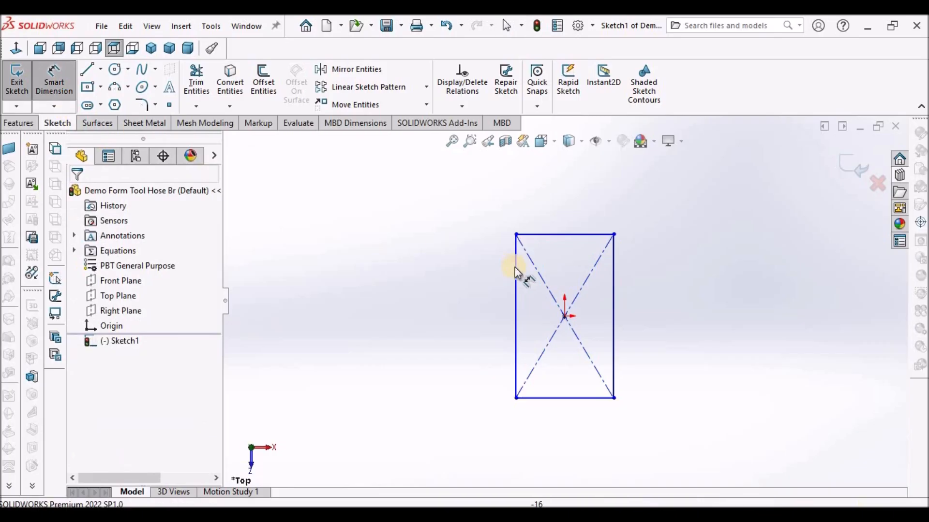
scroll(632, 358, "up", 3)
scroll(633, 358, "down", 2)
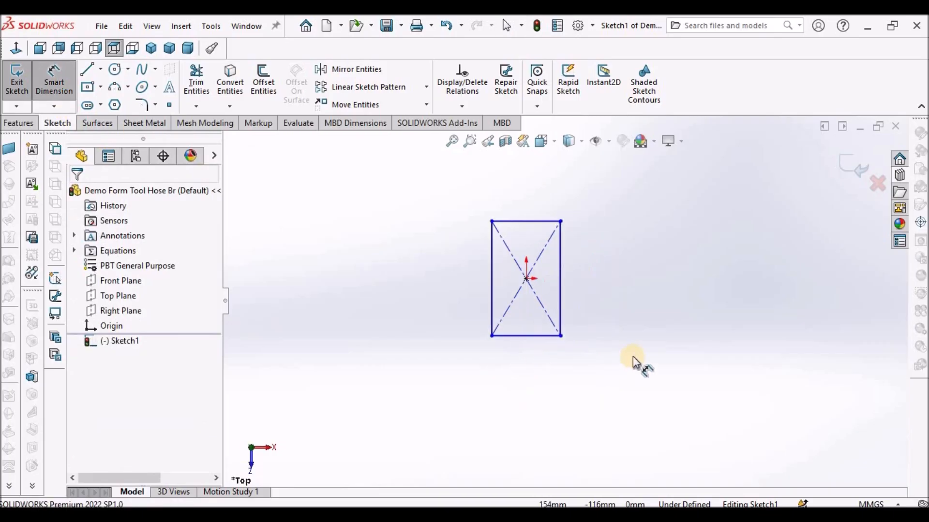
left_click(531, 334)
left_click(537, 374)
type("150")
key("Return")
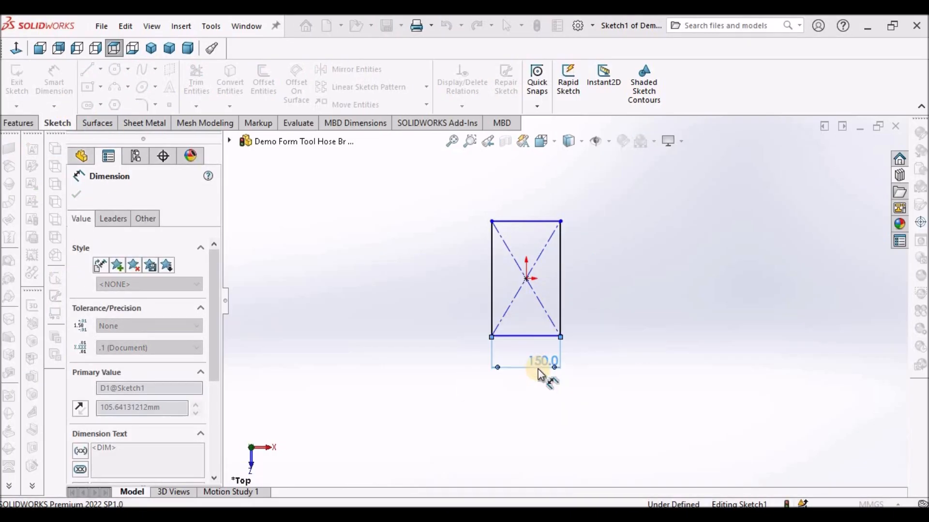
Step: Dimension the rectangle's vertical length to 200 mm
left_click(561, 290)
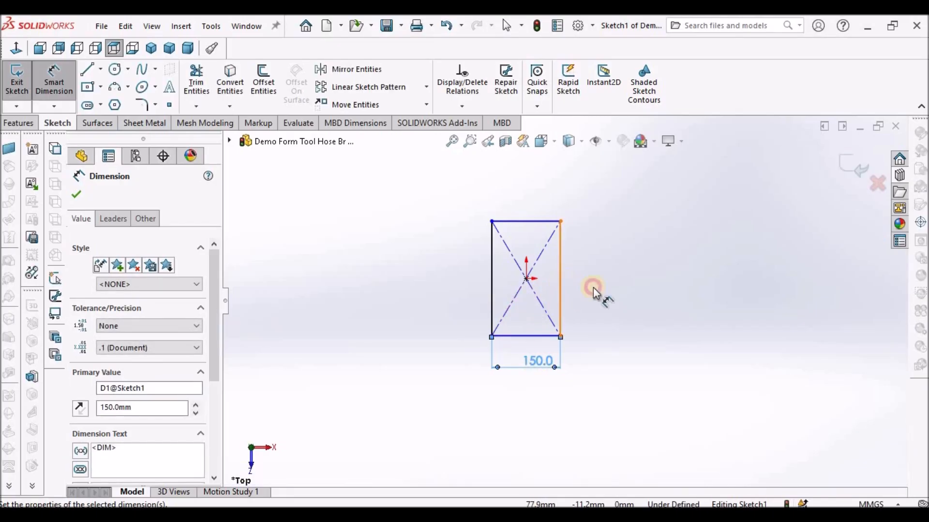
left_click(608, 295)
type("200")
key("Return")
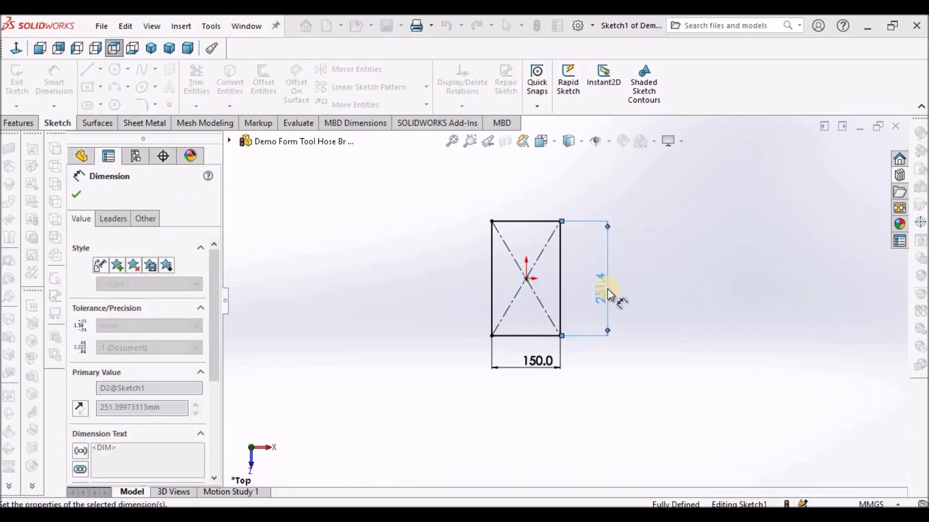
Step: Create a Base Flange from the rectangle with 1.0 mm thickness, K-Factor 0.45 and Tear auto relief
left_click(144, 123)
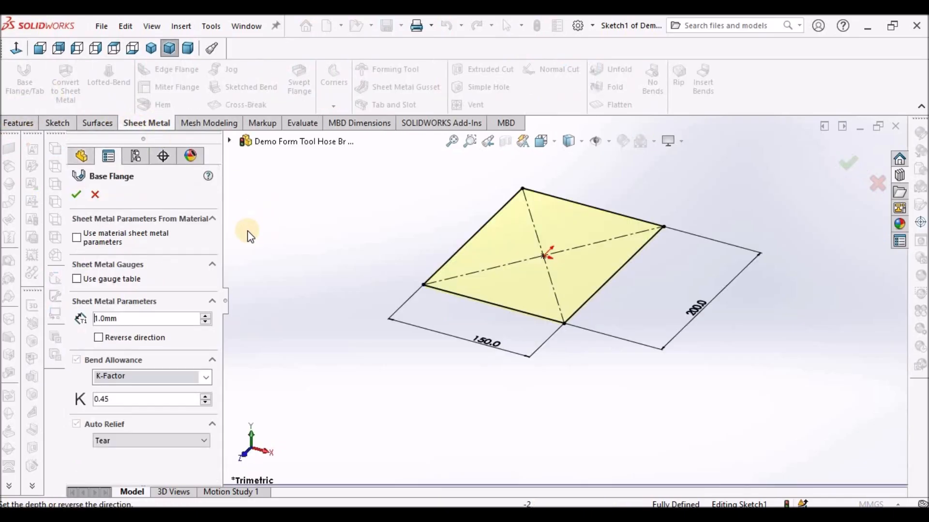
scroll(546, 307, "down", 3)
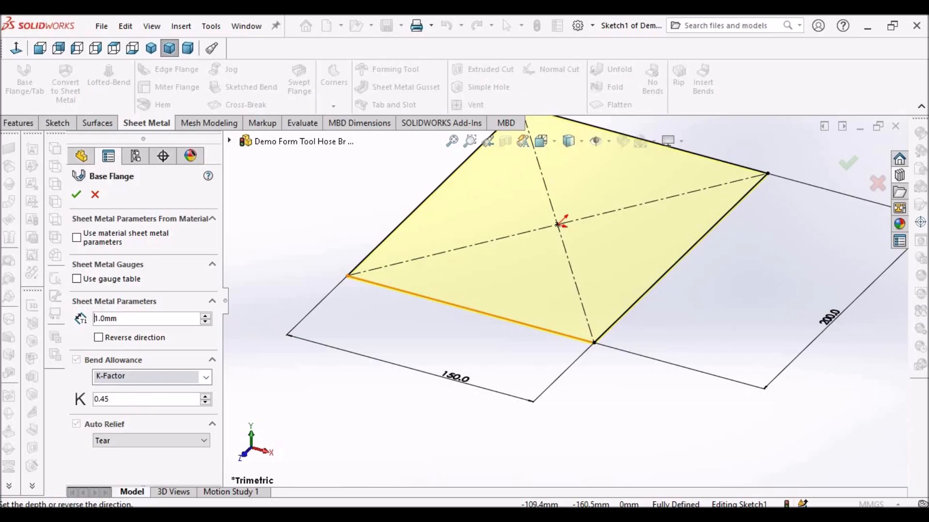
left_click(78, 196)
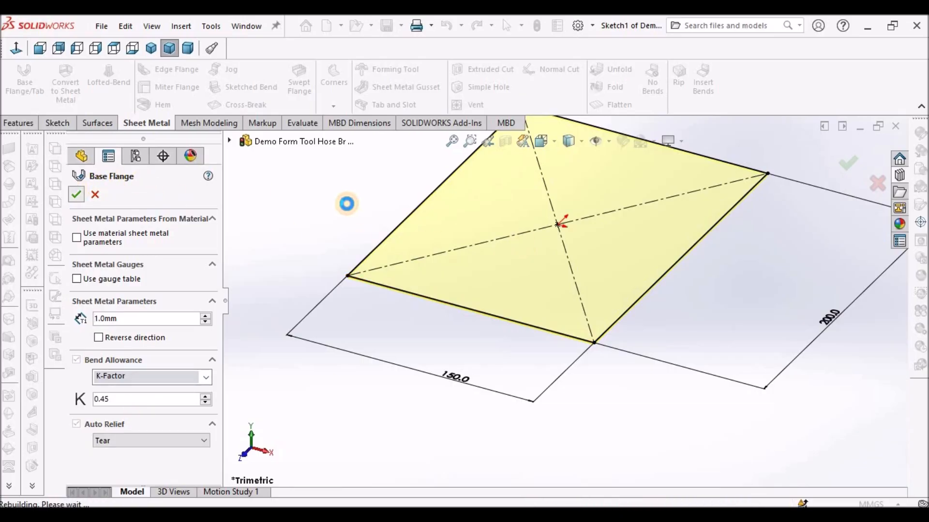
scroll(590, 224, "up", 3)
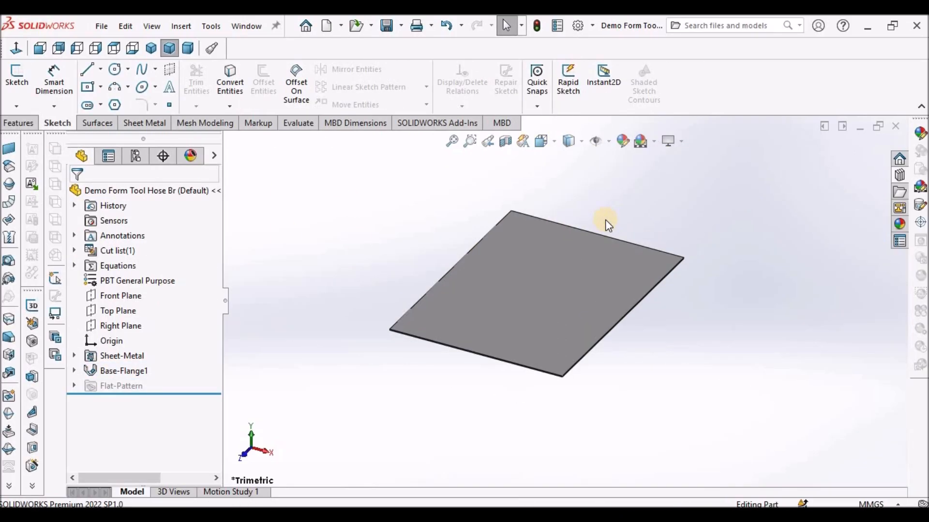
Step: Insert the hose bracket form tool from the Design Library's EXAMPLES folder onto the base flange's upper face
left_click(590, 266)
left_click(900, 174)
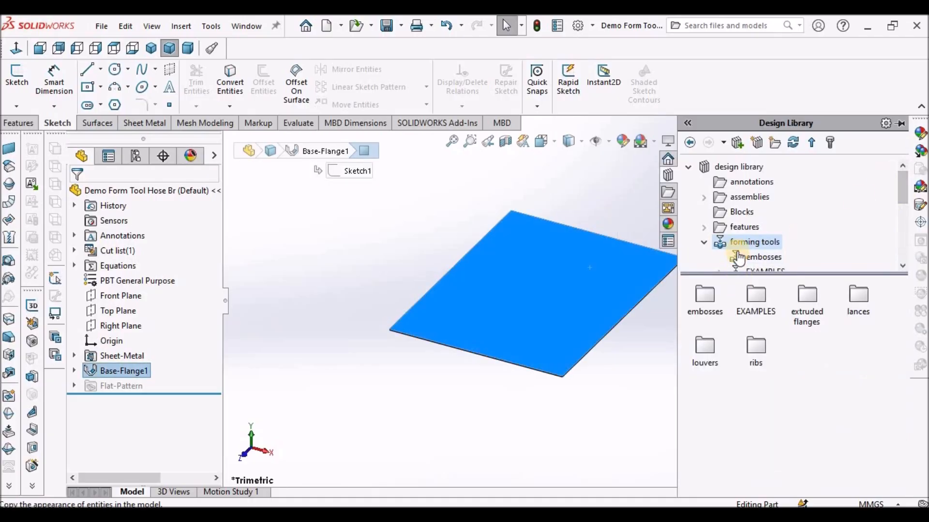
left_click_drag(902, 183, 902, 207)
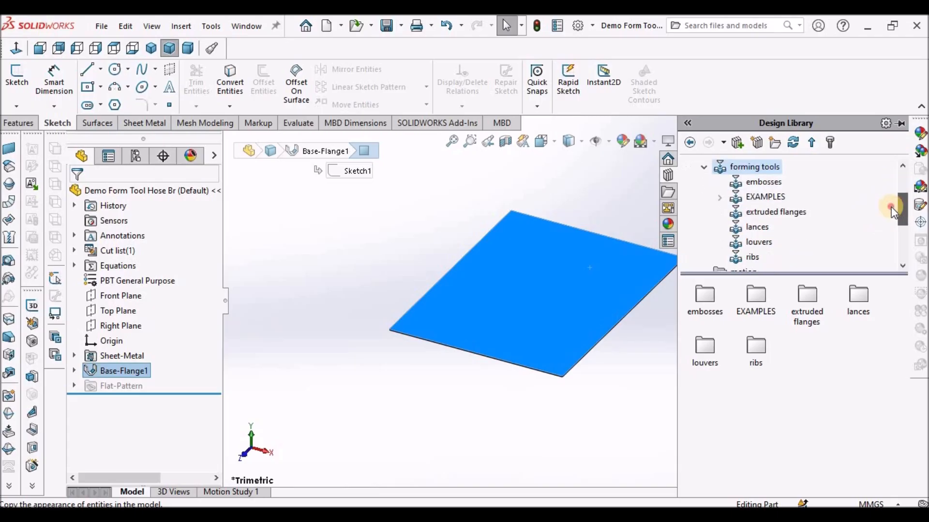
left_click(757, 197)
left_click_drag(754, 300, 557, 289)
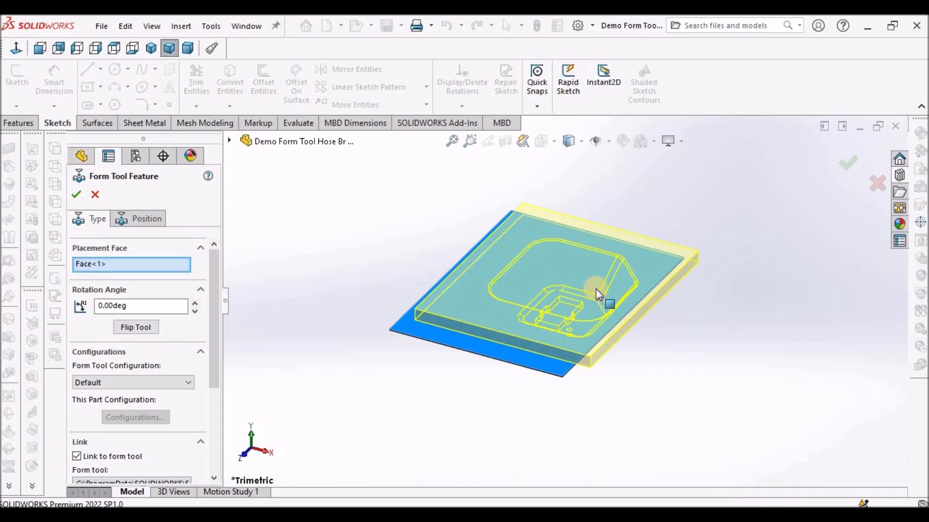
Step: Dimension the form tool's insertion point 80 mm from the plate's long edge in the position sketch
left_click(146, 220)
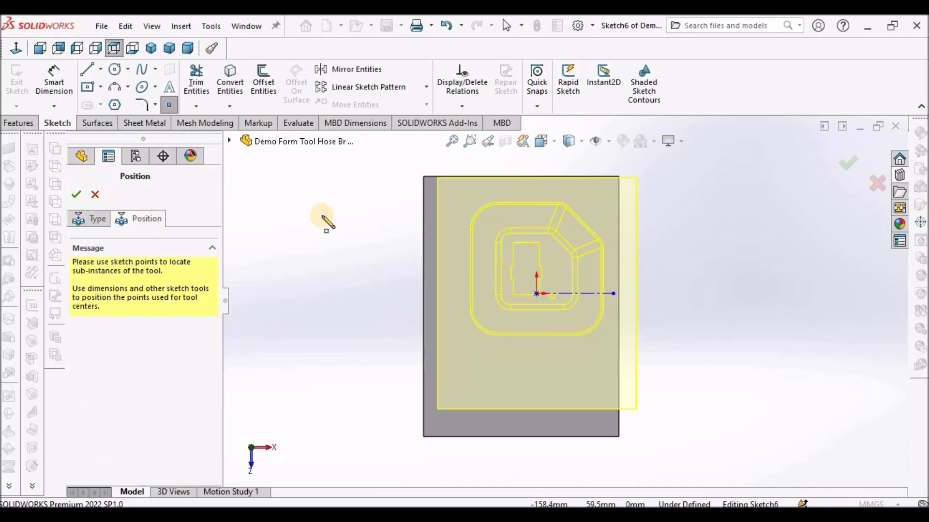
right_click(327, 218)
left_click(343, 227)
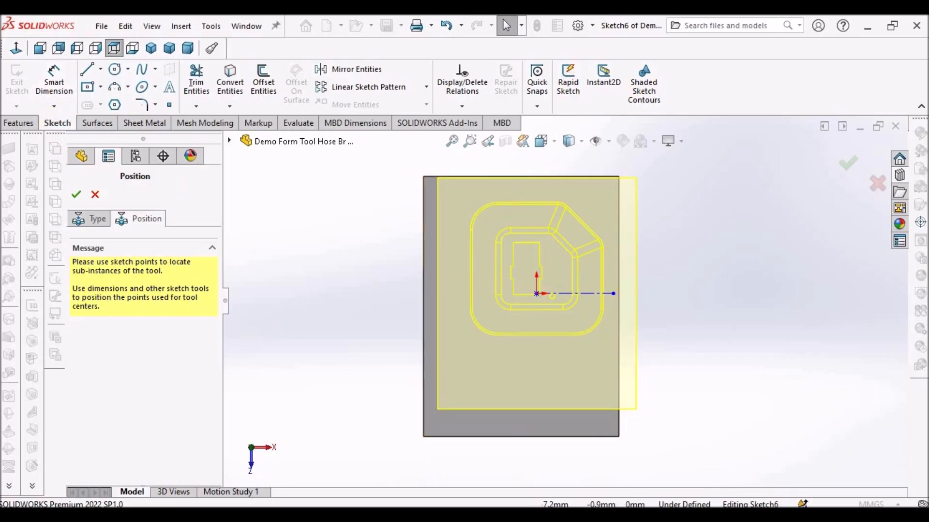
left_click(59, 82)
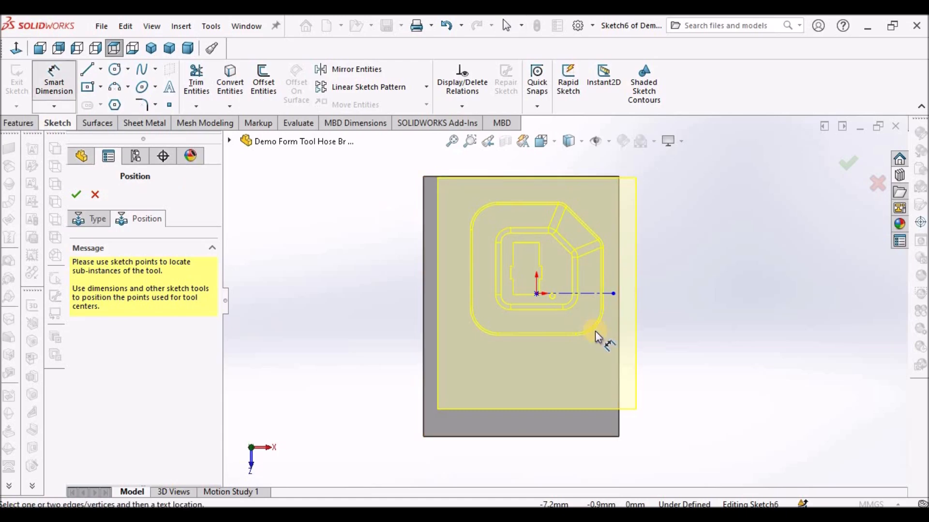
left_click(537, 293)
left_click(425, 336)
left_click(494, 411)
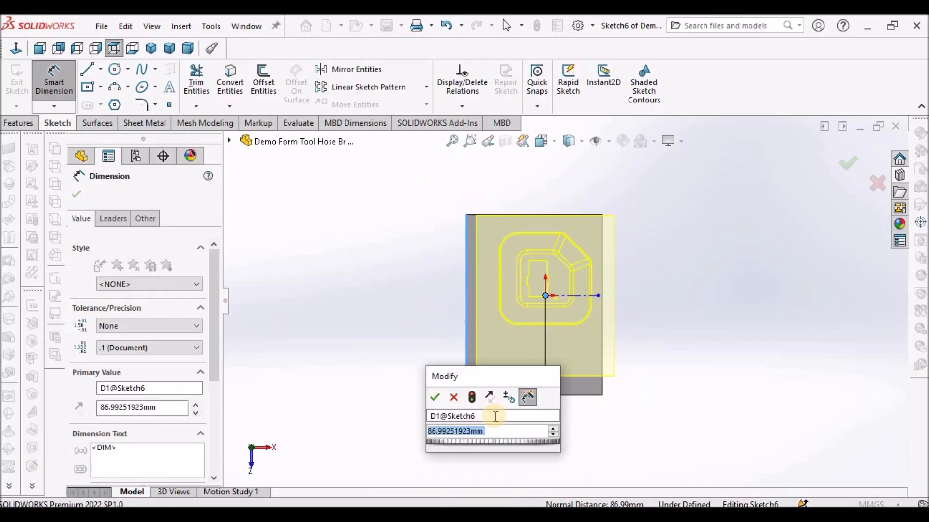
type("80")
key("Return")
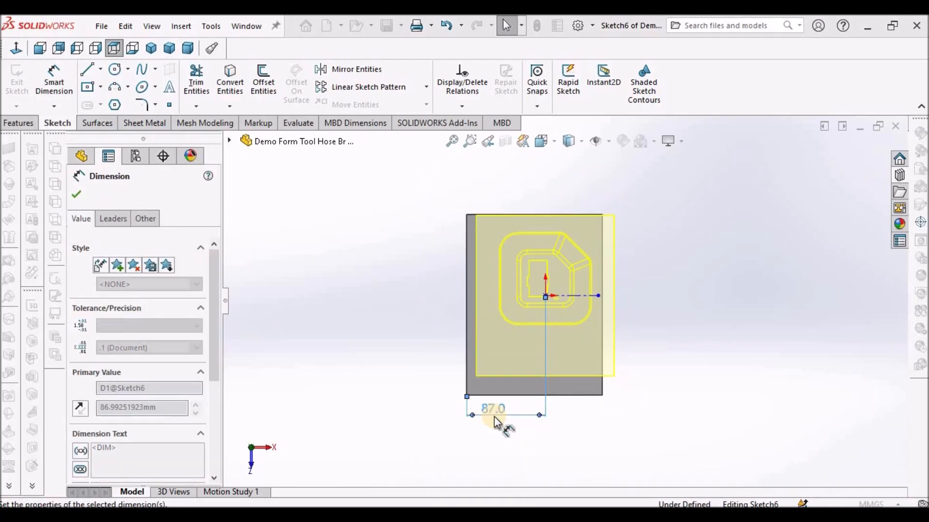
Step: Dimension the form tool's insertion point 110 mm from the plate's short edge
left_click(583, 396)
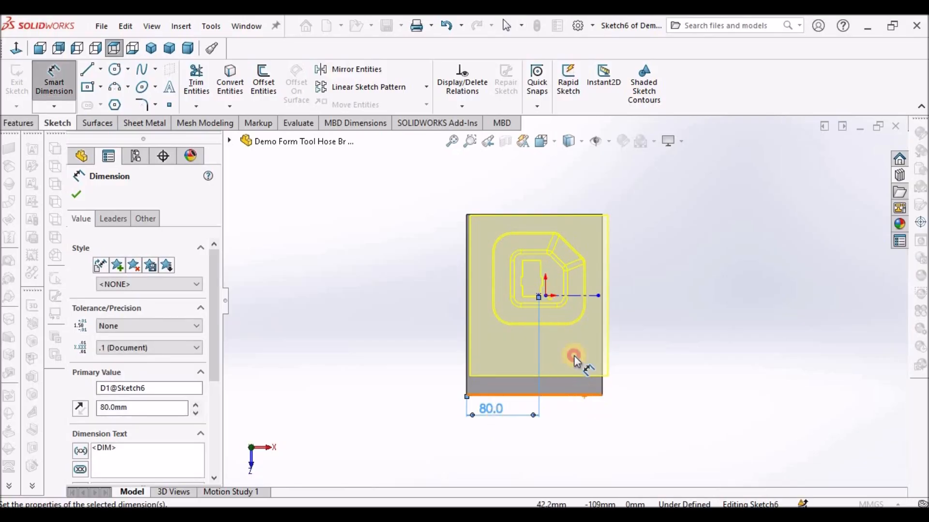
left_click(540, 296)
left_click(650, 347)
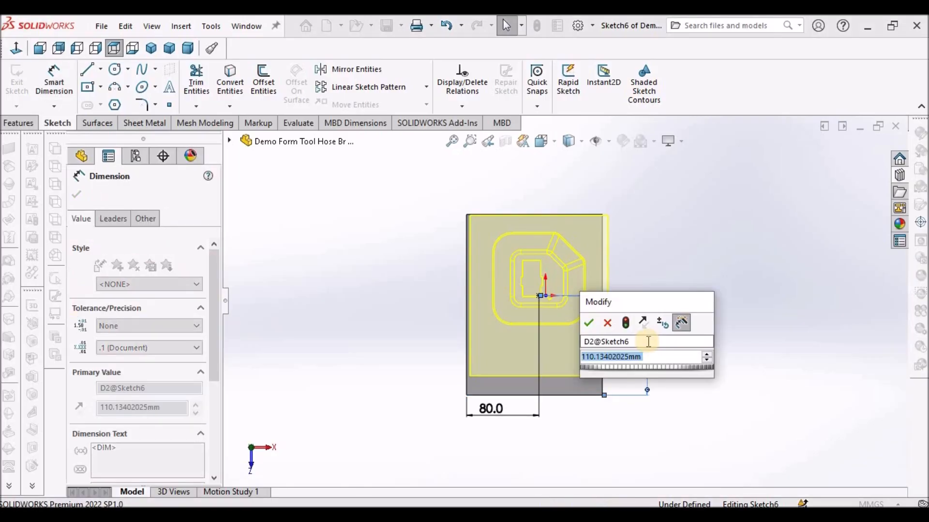
type("110")
key("Return")
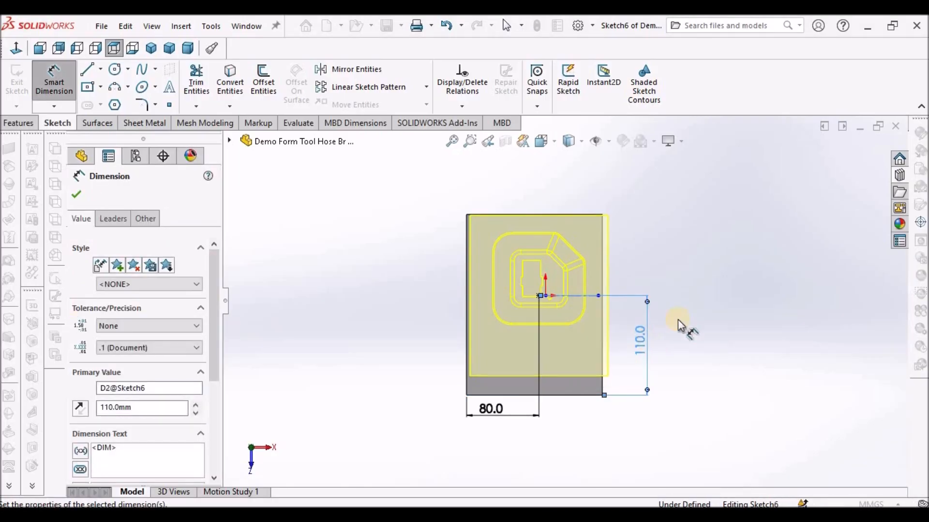
left_click(727, 258)
Step: Flip the form tool to the opposite side of the plate and finish the form tool feature
middle_click_drag(669, 217, 636, 407)
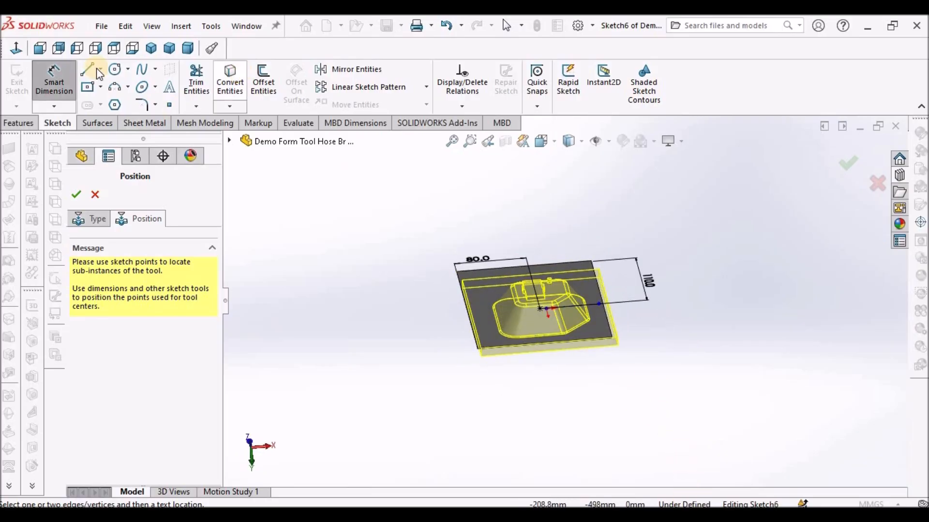
left_click(151, 48)
middle_click_drag(675, 280, 476, 271)
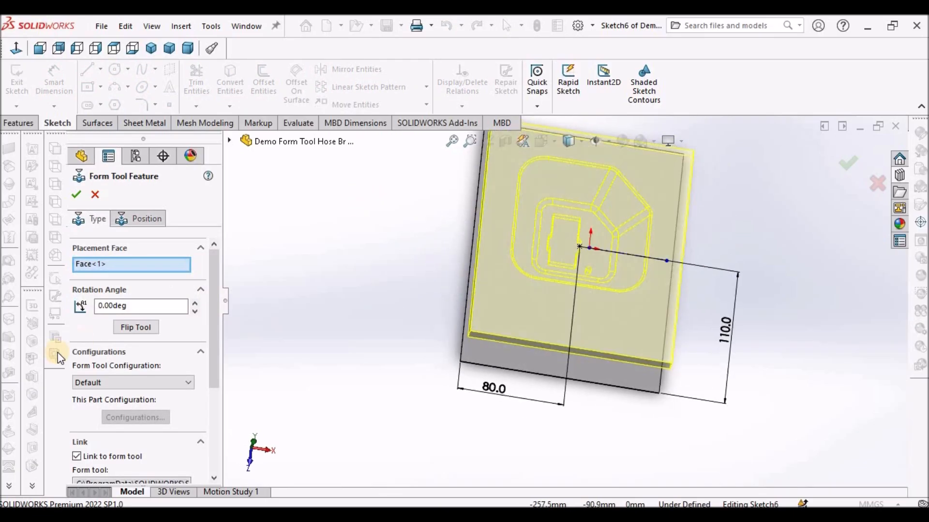
left_click(138, 326)
middle_click_drag(506, 288, 490, 244)
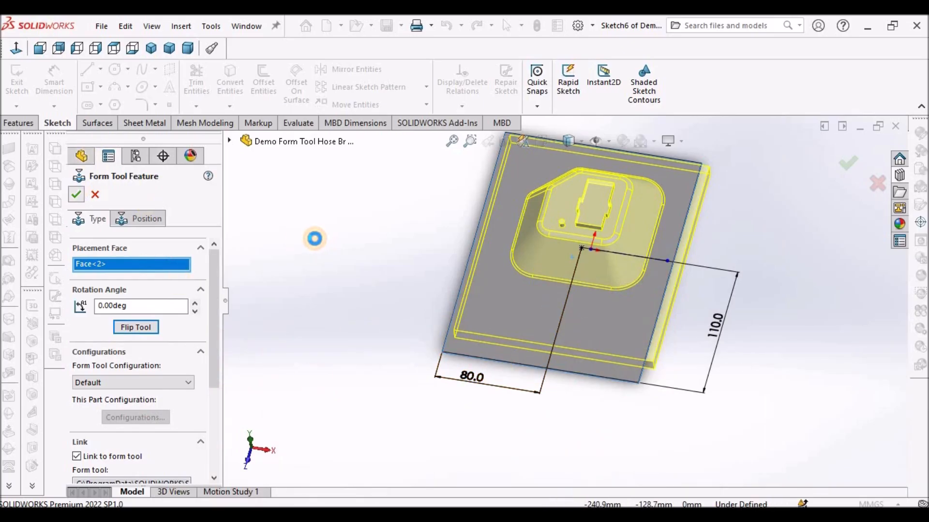
left_click(417, 269)
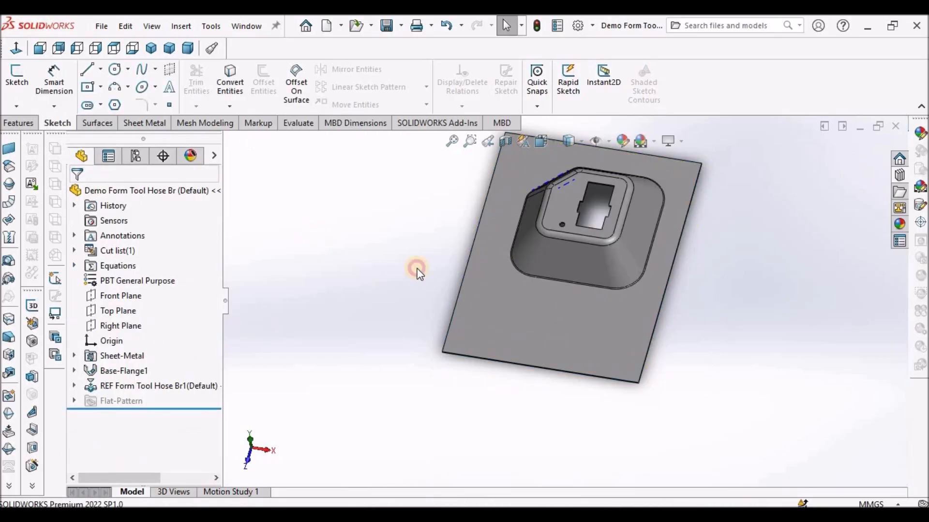
Step: Orient the model to show the raised side of the bracket and save it as a named view "iso ONE"
mouse_move(638, 280)
middle_mouse_down()
mouse_move(643, 219)
mouse_move(618, 228)
mouse_move(638, 264)
mouse_move(597, 297)
mouse_move(532, 234)
mouse_move(441, 302)
mouse_move(394, 447)
mouse_move(625, 269)
middle_mouse_up()
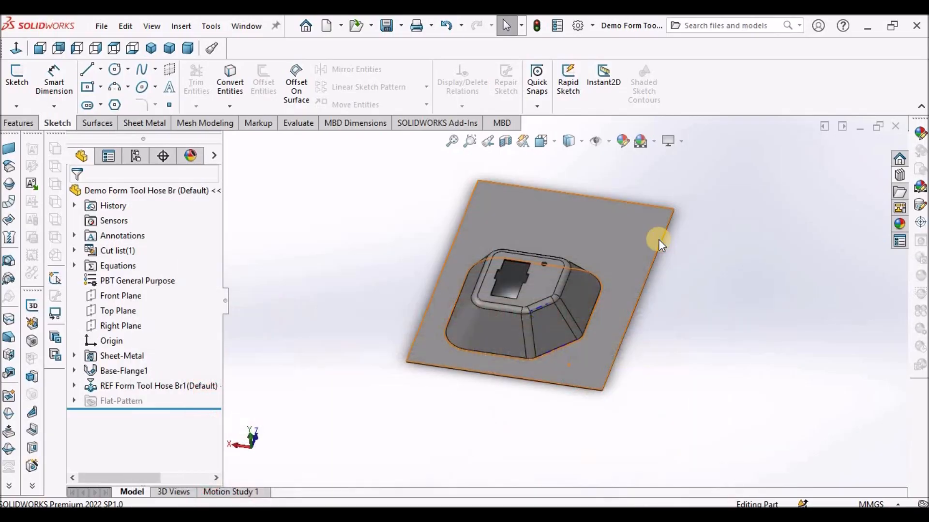
key("space")
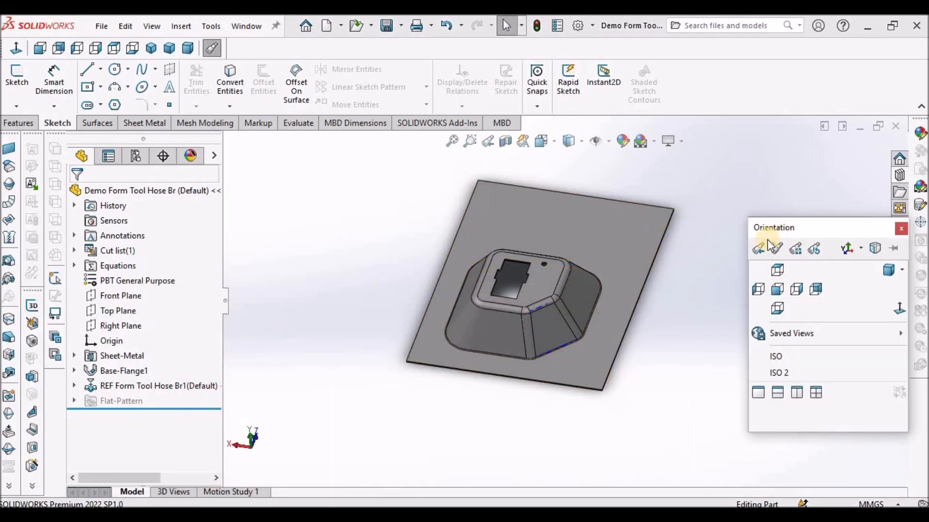
left_click(780, 250)
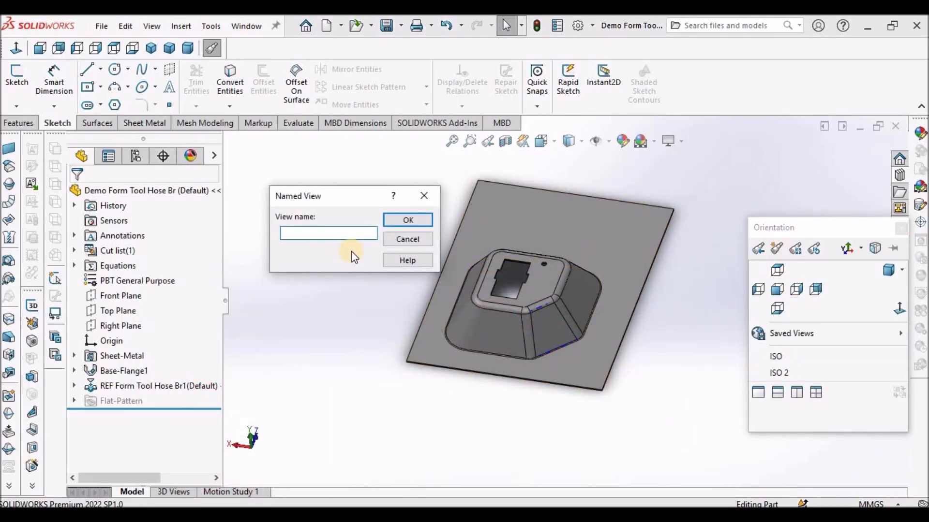
type("iso")
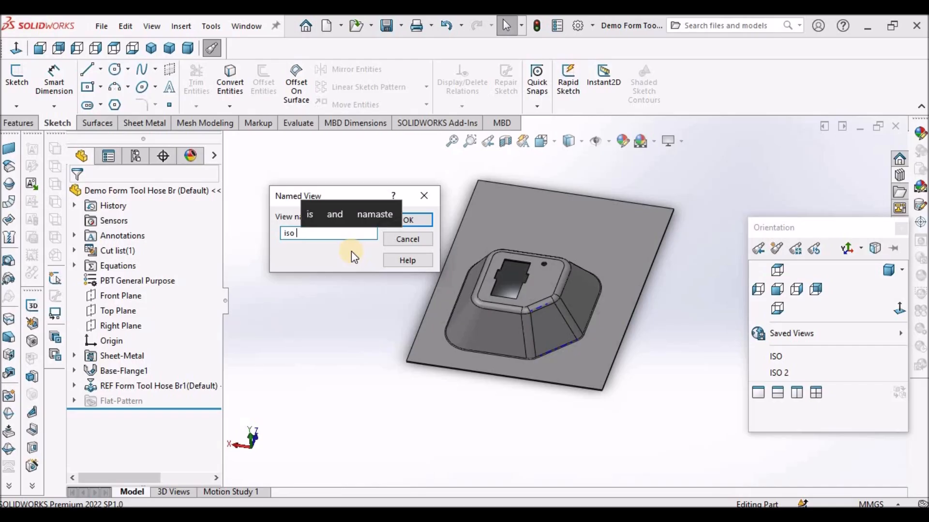
type("ONE")
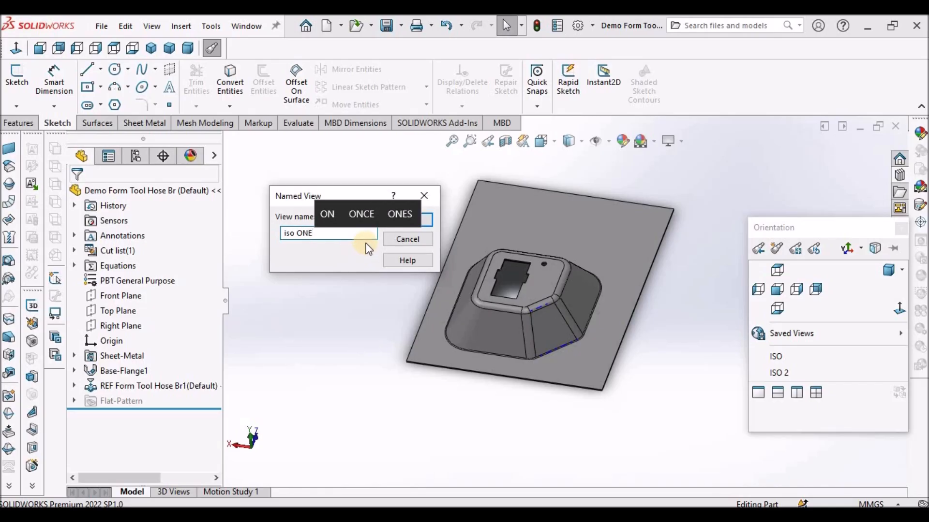
left_click(426, 216)
left_click(683, 300)
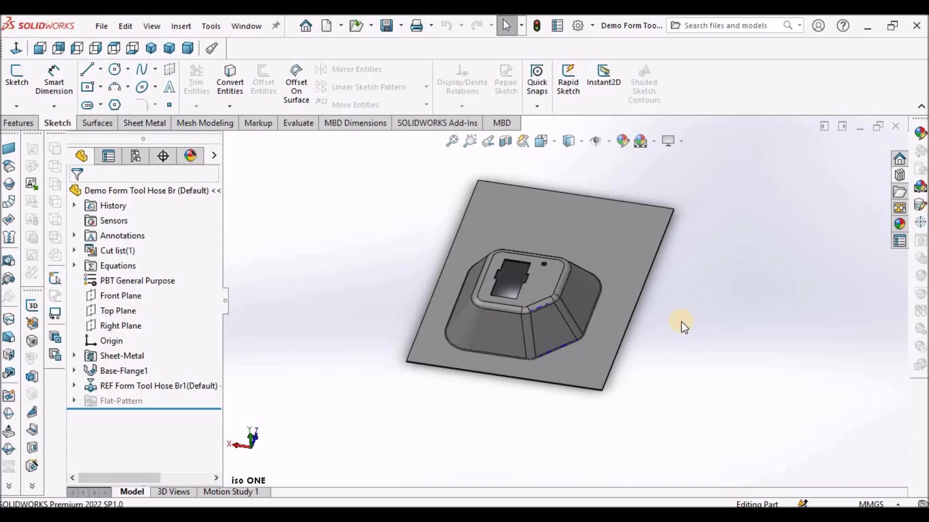
Step: Chamfer the two corners at the ends of one long side of the plate with a 30 mm Break Corner
left_click(140, 124)
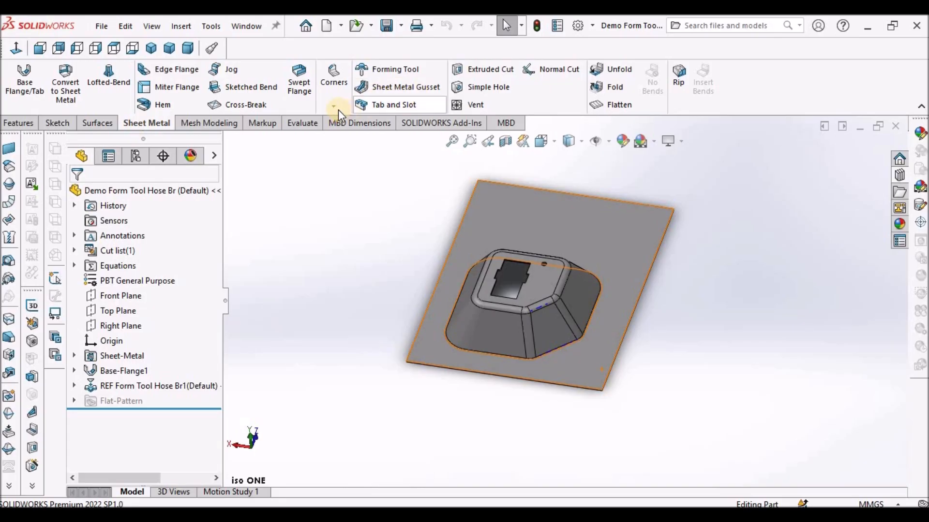
left_click(336, 107)
left_click(350, 155)
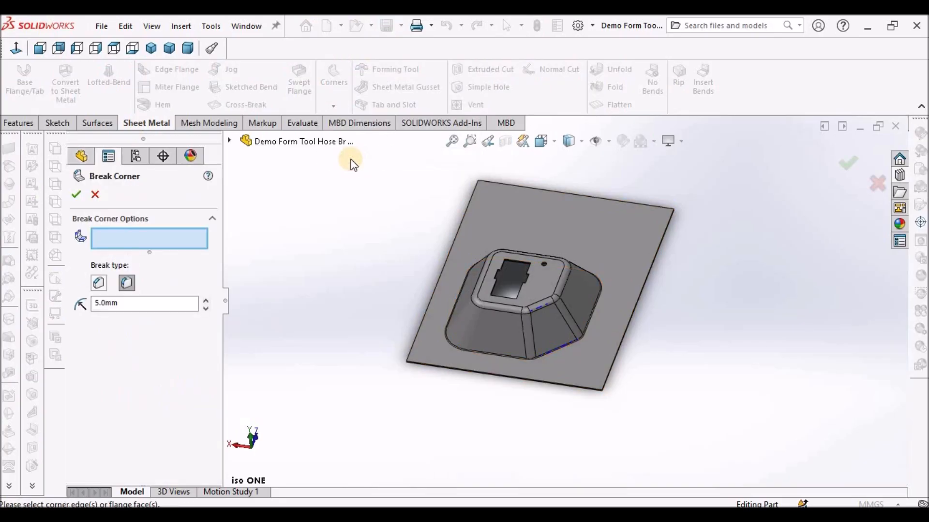
scroll(598, 367, "down", 2)
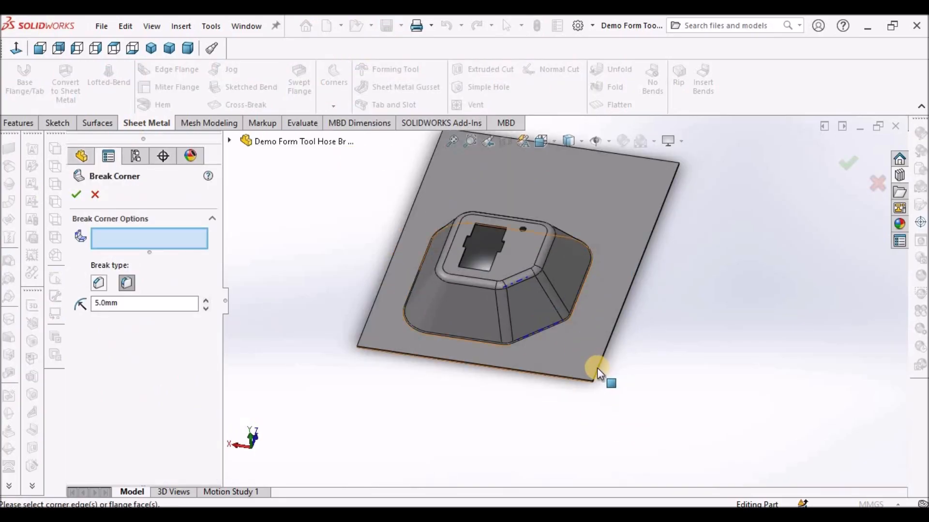
left_click(99, 283)
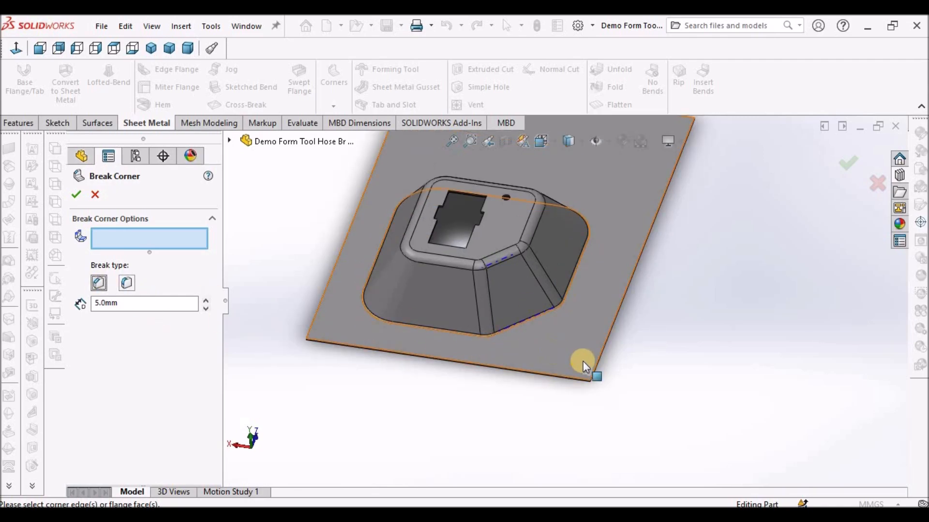
scroll(583, 361, "down", 3)
left_click(583, 379)
scroll(593, 377, "up", 5)
scroll(591, 200, "down", 5)
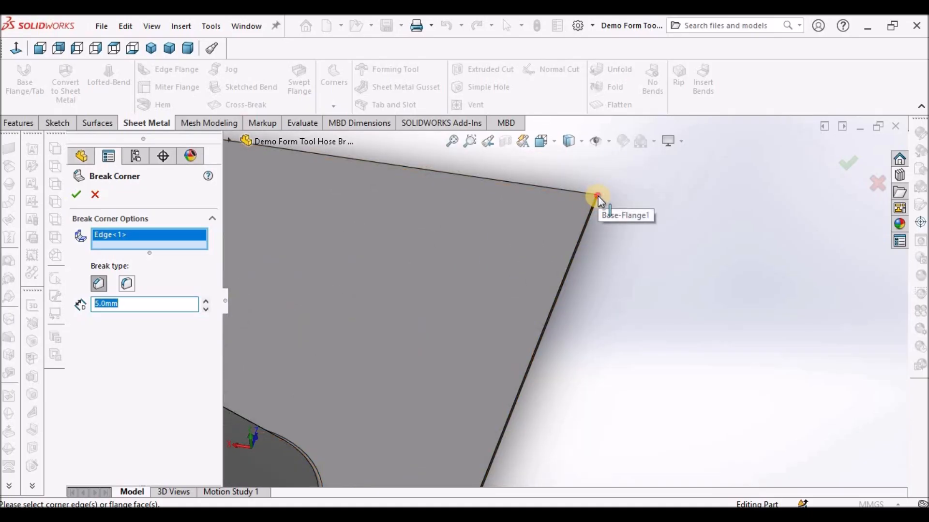
left_click(598, 196)
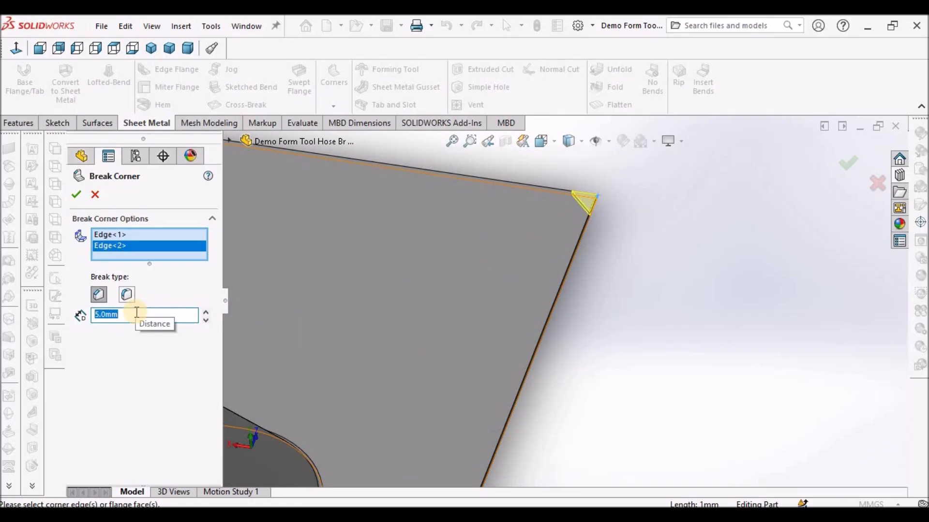
key("Return")
left_click(76, 194)
Step: Round the plate's two remaining sharp corners with a Break Corner fillet of 5 mm radius
middle_click_drag(564, 299, 417, 189)
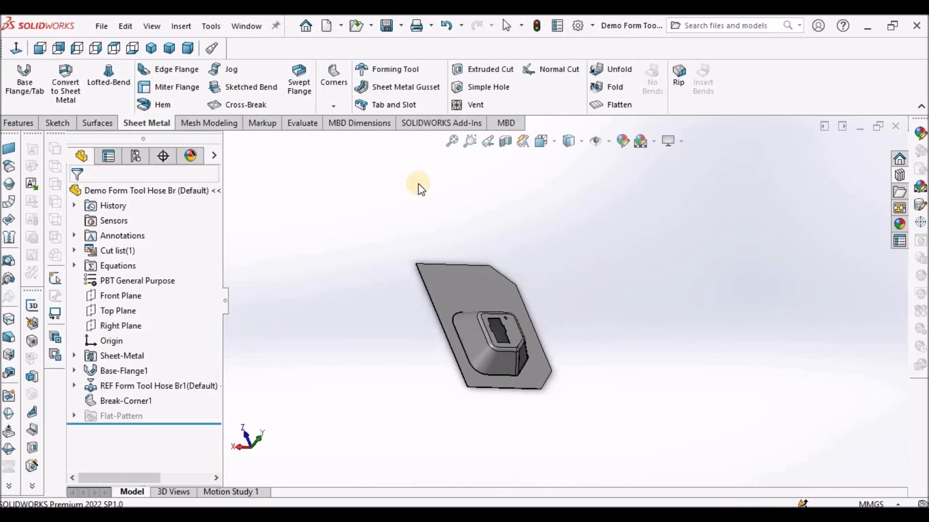
left_click(334, 107)
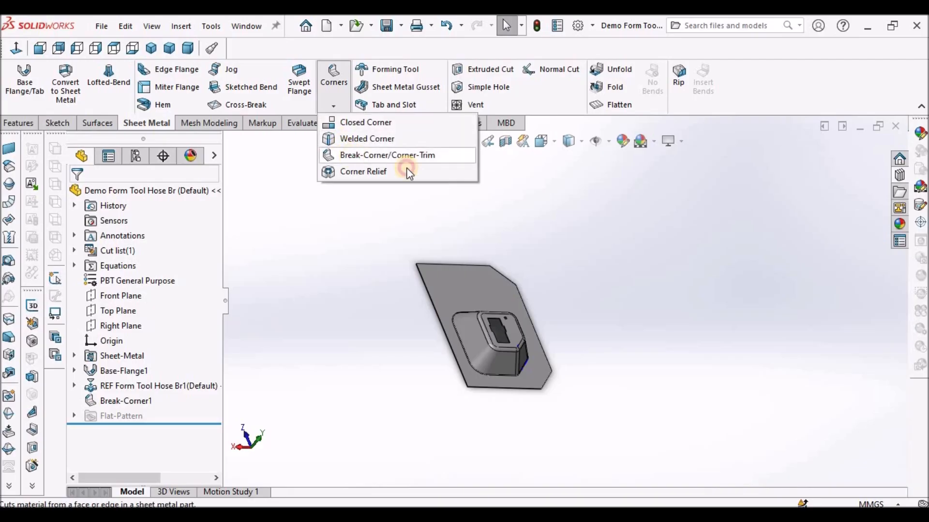
left_click(387, 156)
left_click(126, 284)
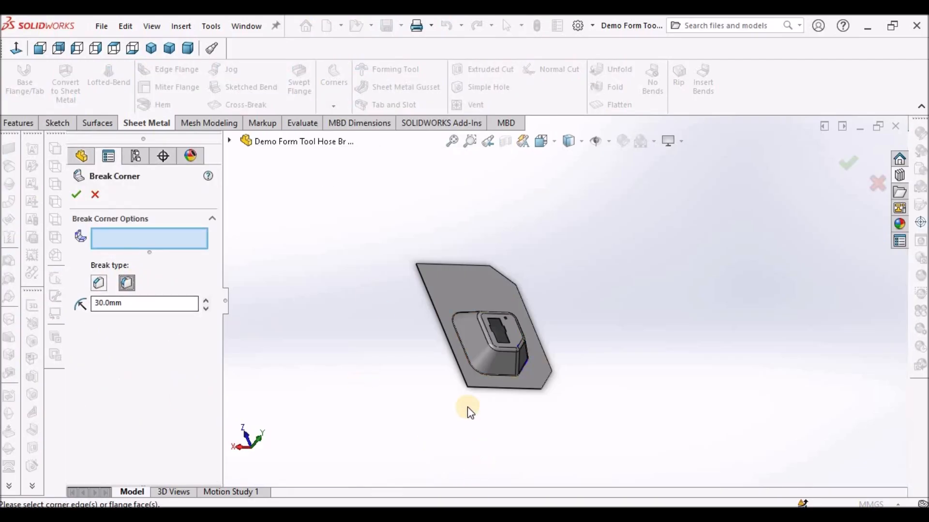
scroll(509, 344, "down", 6)
left_click(509, 337)
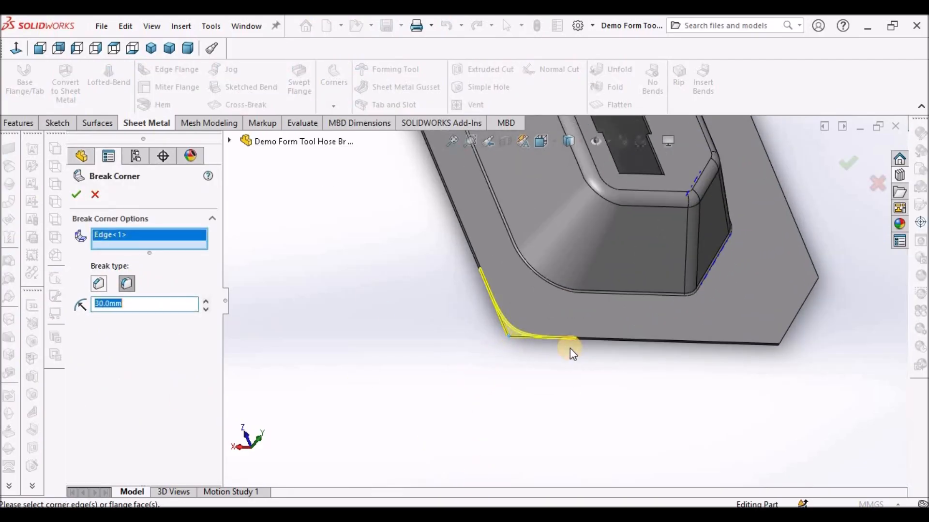
scroll(572, 353, "up", 6)
scroll(532, 237, "down", 3)
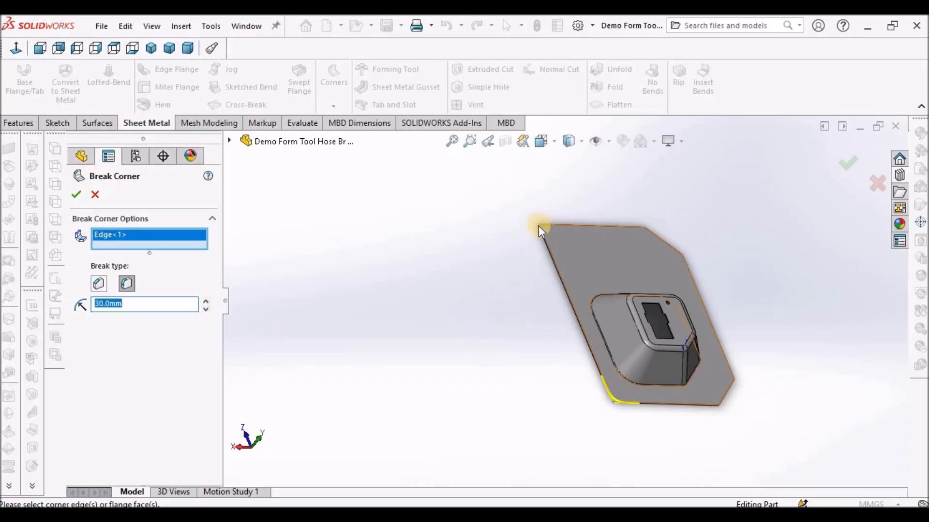
scroll(537, 227, "down", 2)
left_click(541, 230)
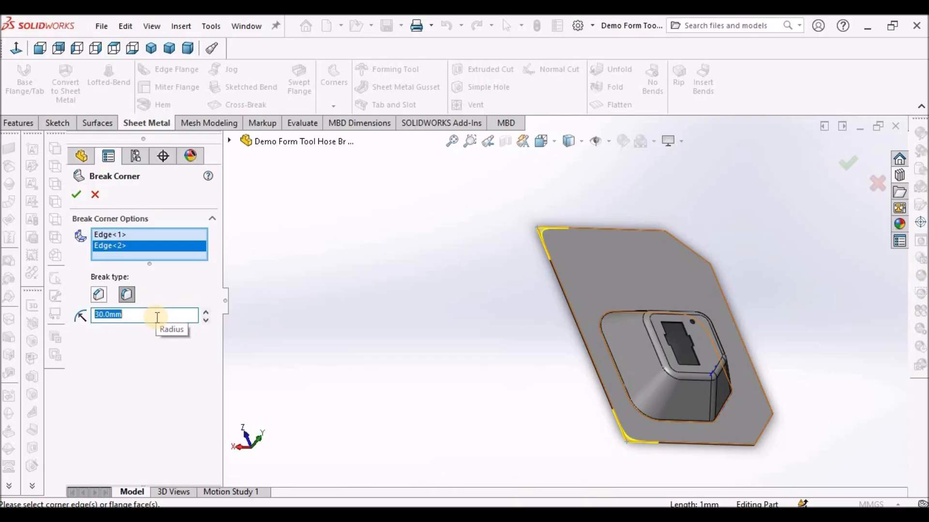
key("Return")
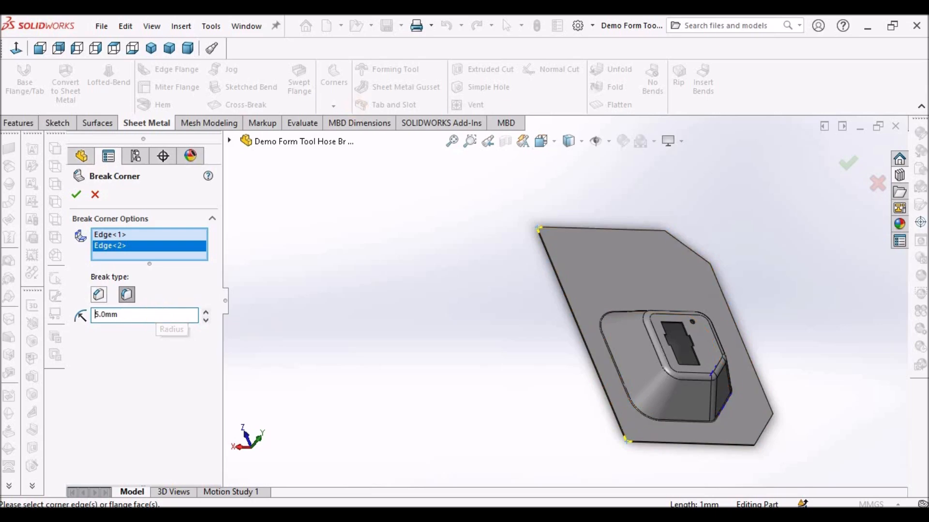
left_click(77, 195)
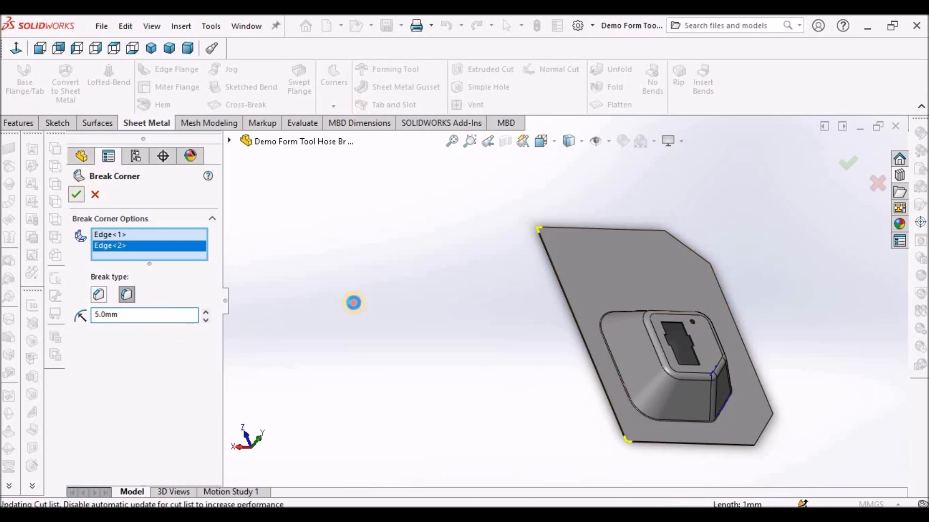
Step: Add a 90-degree edge flange about 48 mm long along the plate's edge between the two 5 mm rounded corners, away from the raised bracket
middle_click_drag(359, 311, 664, 409)
scroll(692, 317, "down", 3)
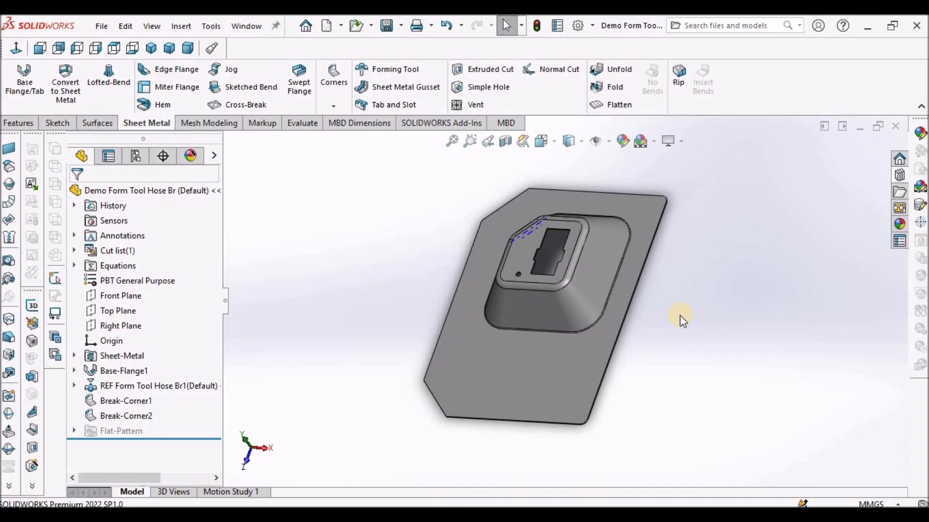
middle_click_drag(657, 293, 457, 274)
left_click(176, 69)
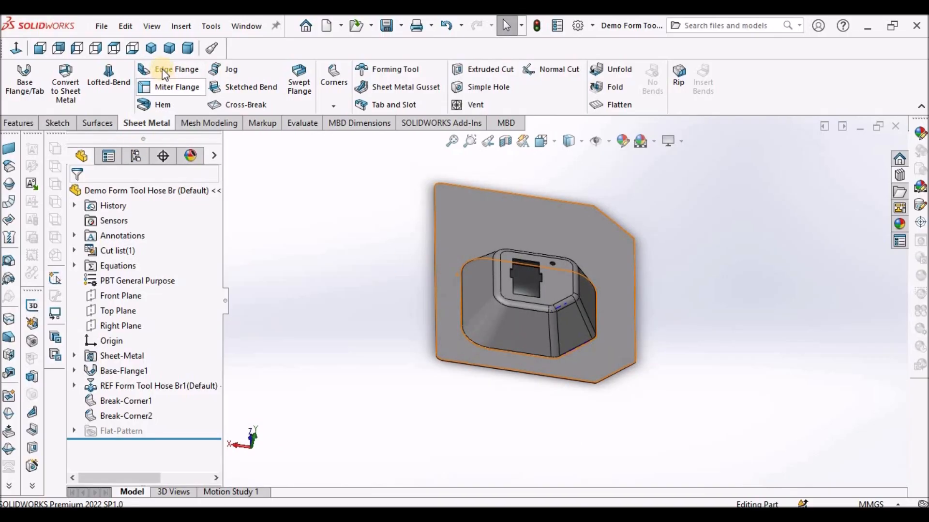
scroll(442, 270, "down", 3)
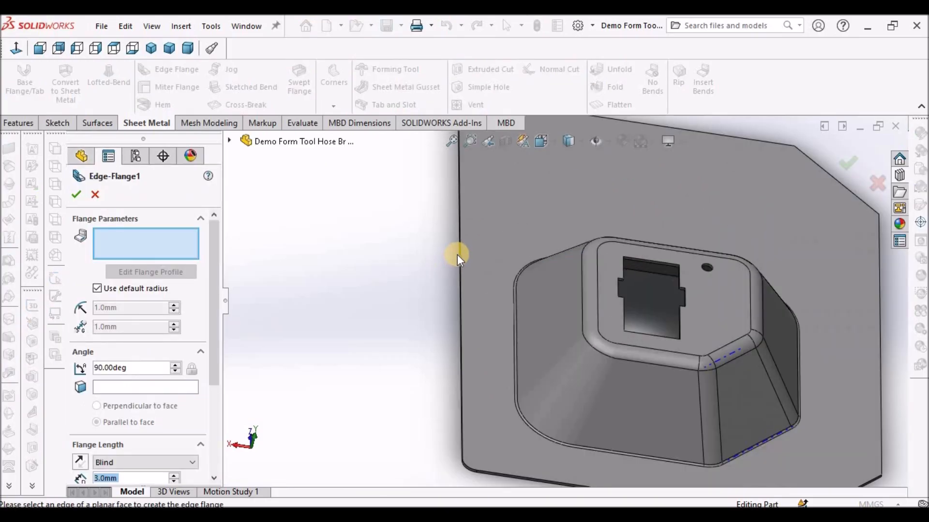
left_click(471, 251)
scroll(488, 242, "up", 3)
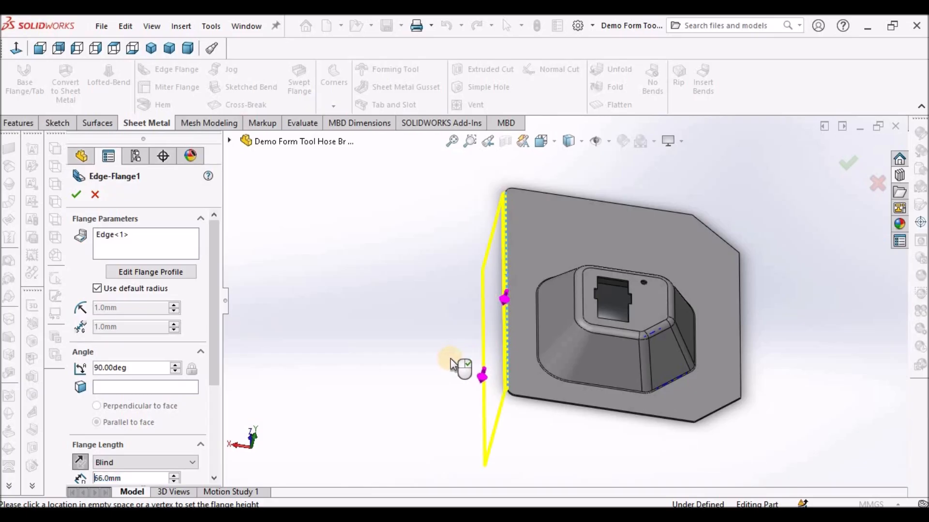
left_click(462, 344)
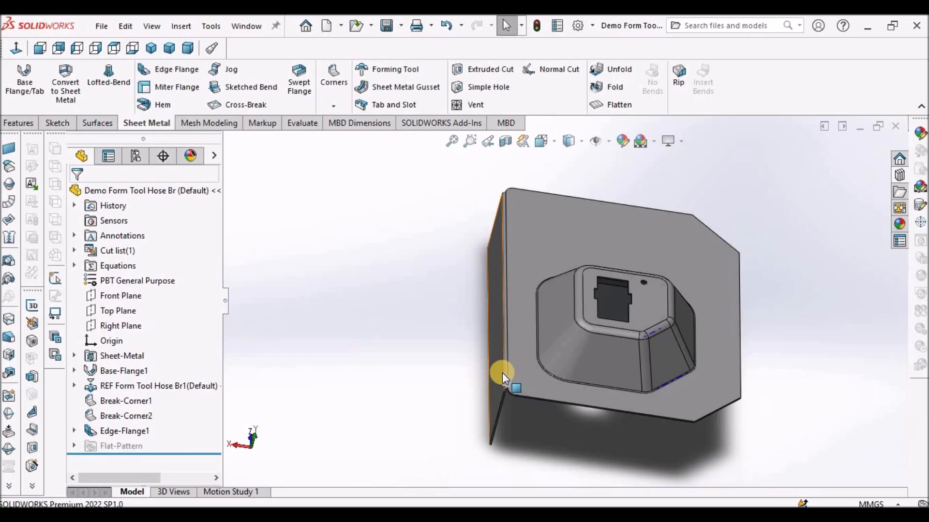
Step: Edit the edge flange and change its flange position to Material Inside
scroll(503, 375, "down", 6)
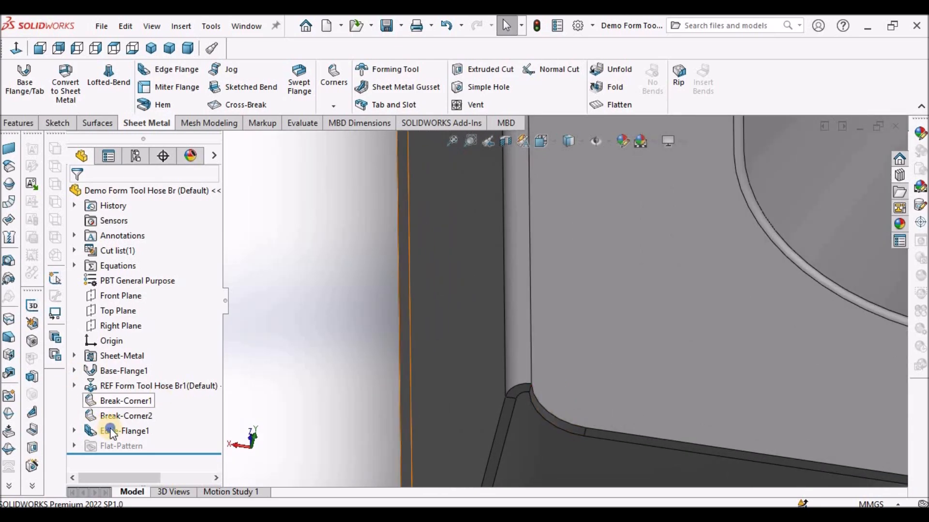
right_click(112, 433)
left_click(209, 407)
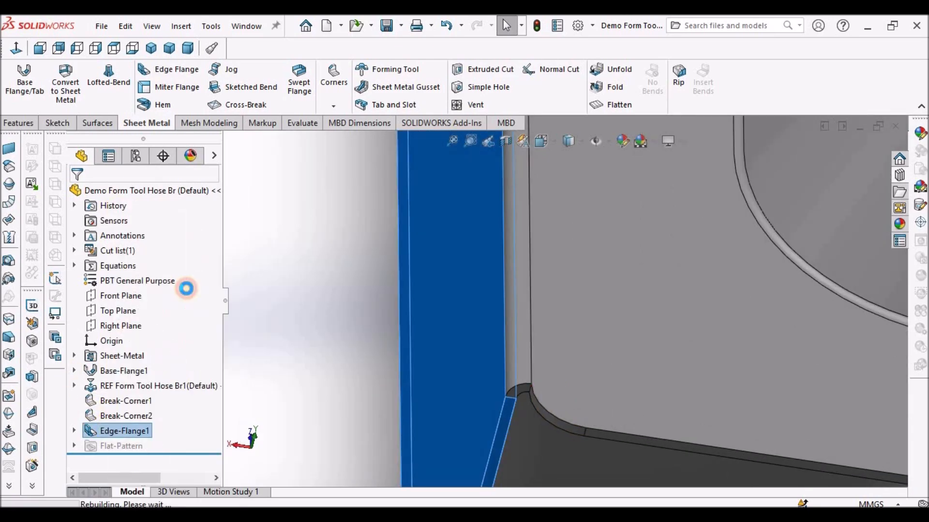
left_click_drag(214, 370, 213, 445)
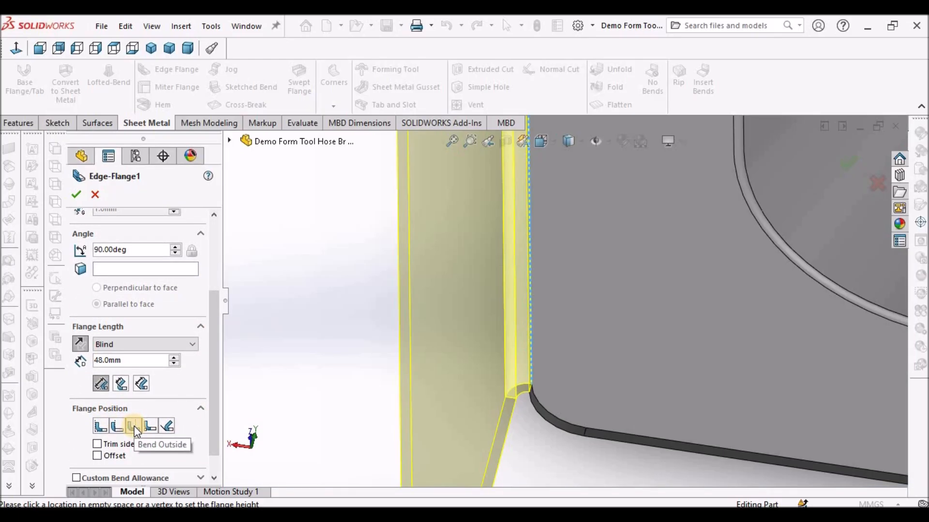
left_click(99, 425)
middle_click_drag(551, 402, 572, 456)
left_click(77, 194)
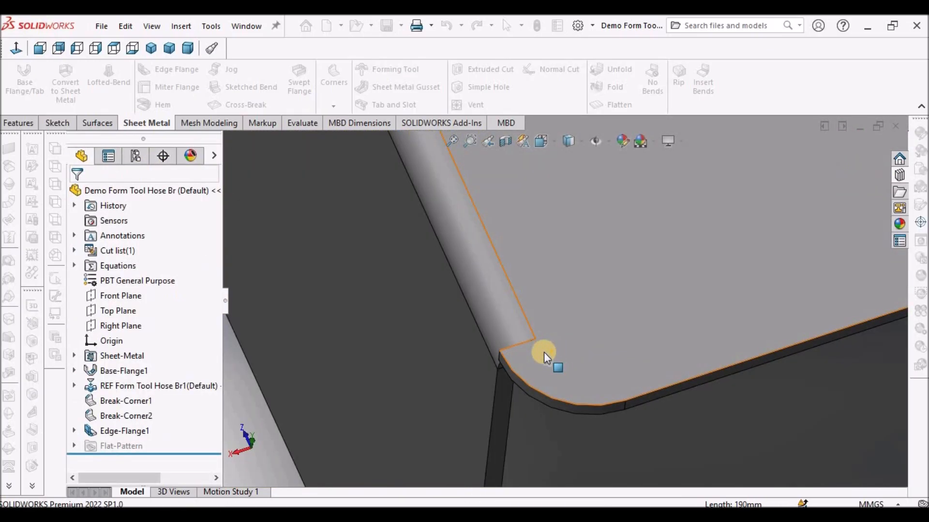
Step: Edit the edge flange again and set its flange position to Bend Outside
mouse_move(545, 342)
middle_mouse_down()
mouse_move(580, 390)
mouse_move(603, 393)
mouse_move(541, 328)
middle_mouse_up()
scroll(542, 323, "down", 5)
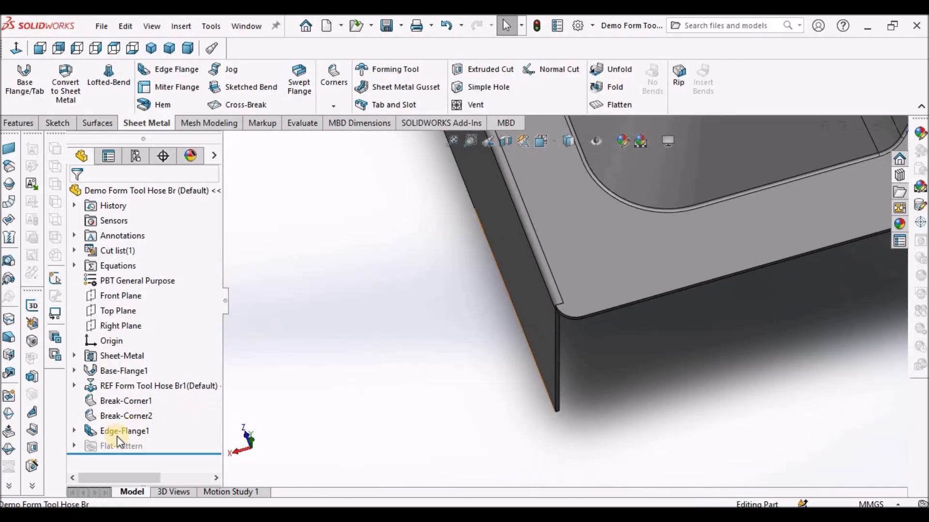
right_click(118, 433)
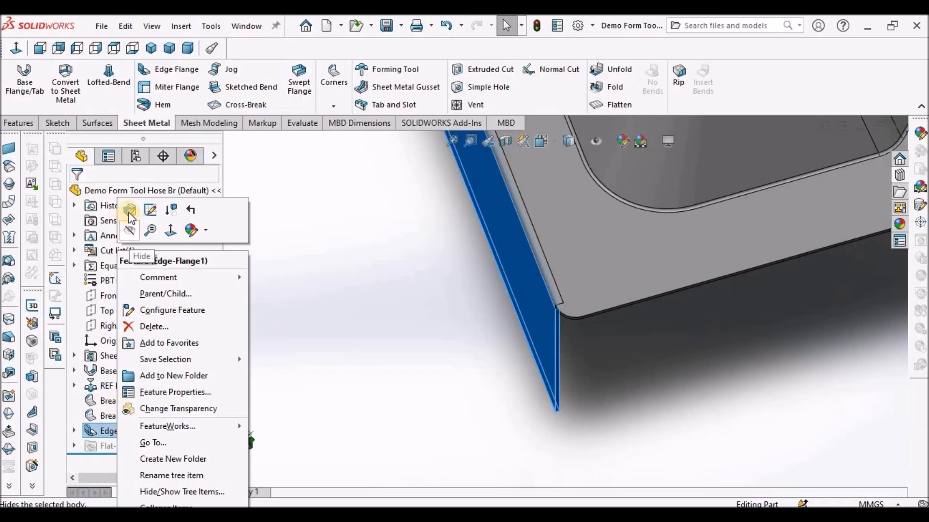
left_click(130, 212)
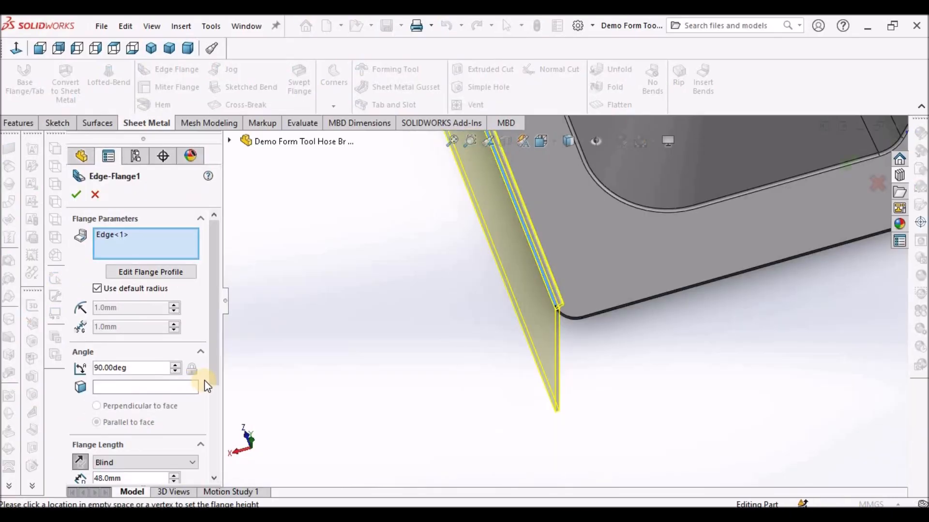
scroll(211, 388, "down", 2)
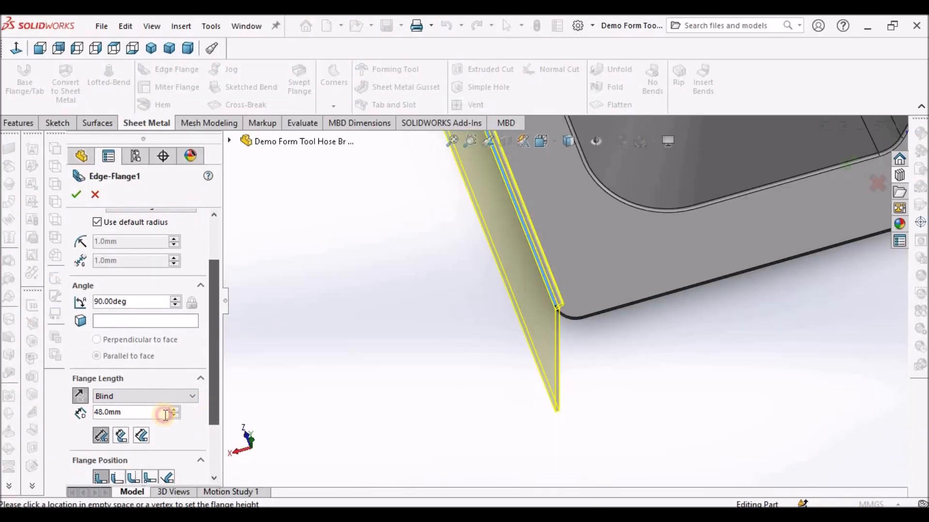
left_click(133, 477)
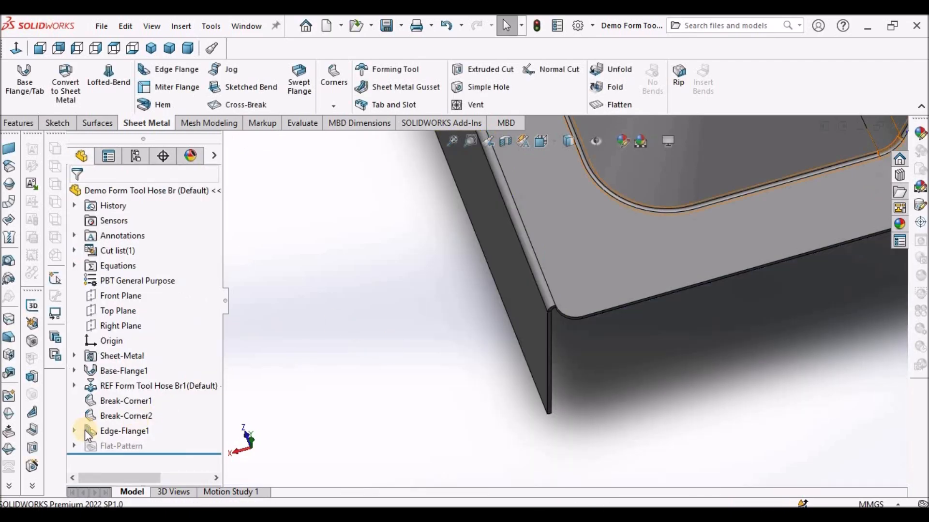
Step: Open the edge flange's profile sketch and shorten the profile by pulling both vertical sides inward from the plate's ends
left_click(74, 431)
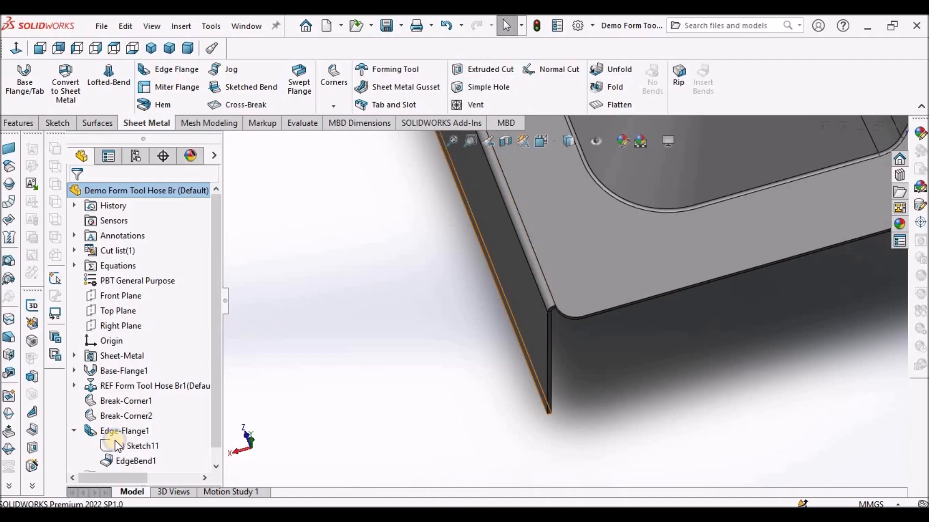
right_click(118, 446)
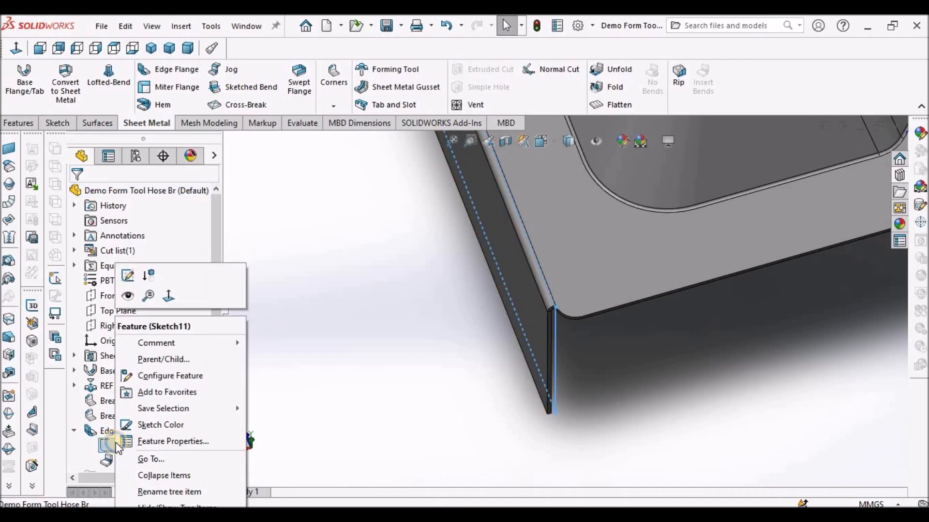
left_click(127, 276)
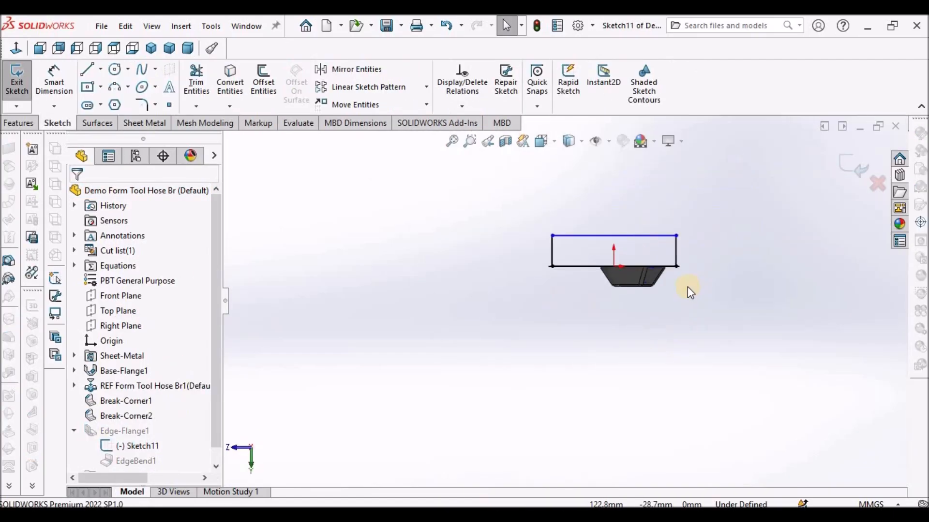
scroll(643, 251, "down", 8)
left_click_drag(590, 271, 550, 271)
scroll(517, 310, "up", 5)
scroll(329, 268, "down", 3)
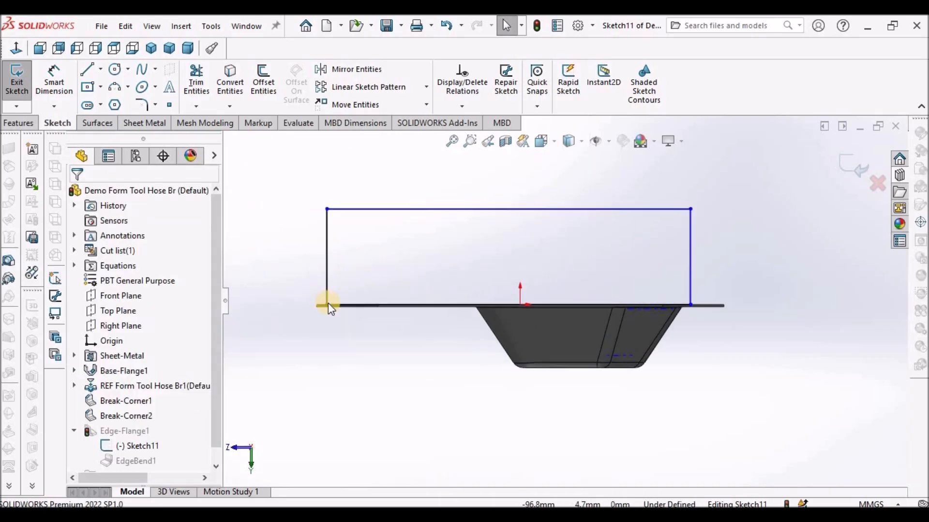
left_click_drag(328, 306, 351, 307)
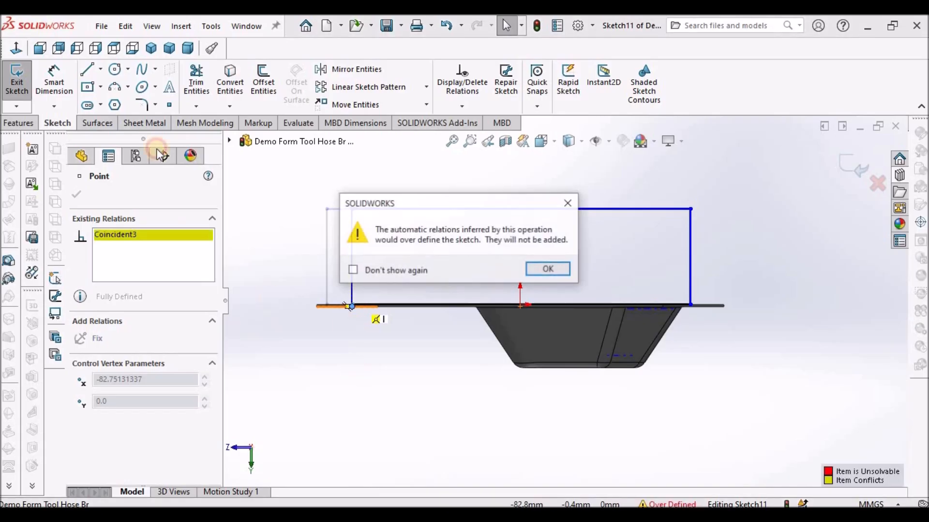
left_click(414, 349)
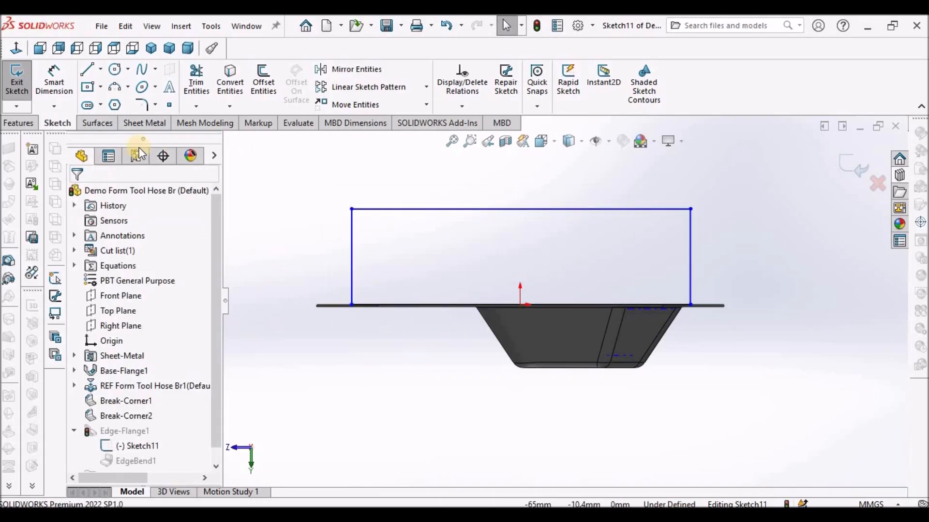
left_click(53, 80)
scroll(355, 309, "down", 3)
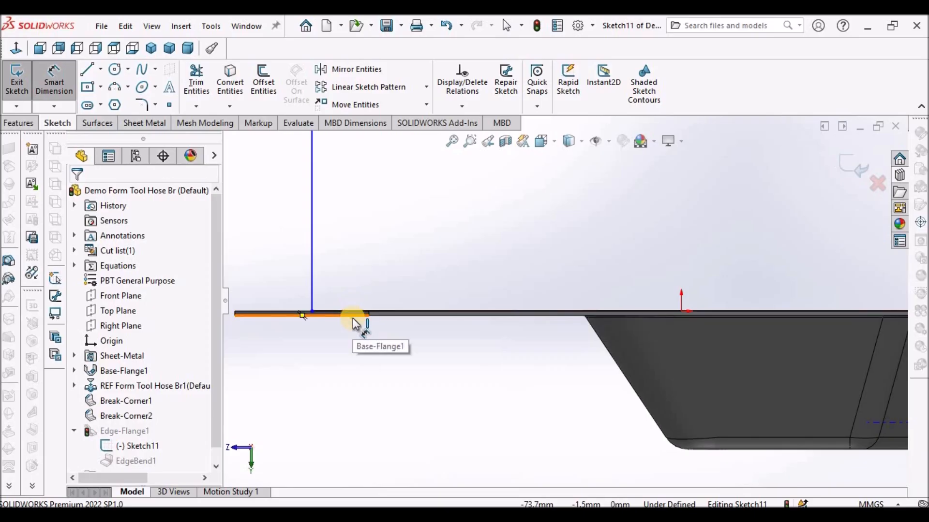
scroll(325, 319, "up", 2)
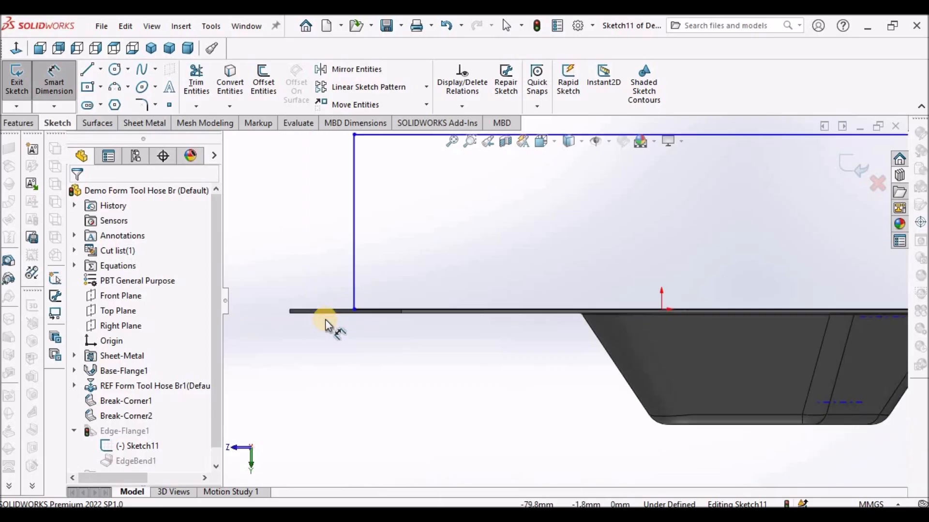
scroll(347, 309, "down", 3)
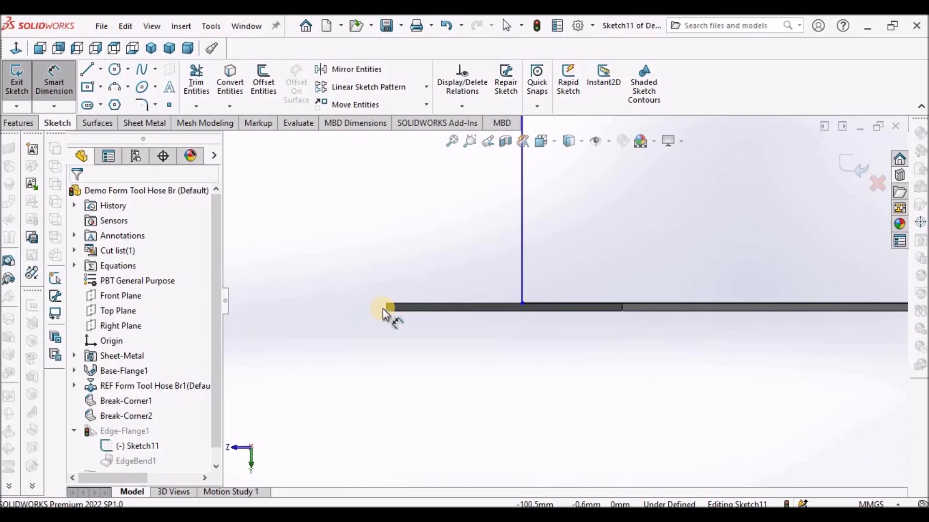
key("Escape")
Step: Display the model in wireframe and dimension the profile side farther from the bracket at 22 mm from the plate's end
left_click(53, 71)
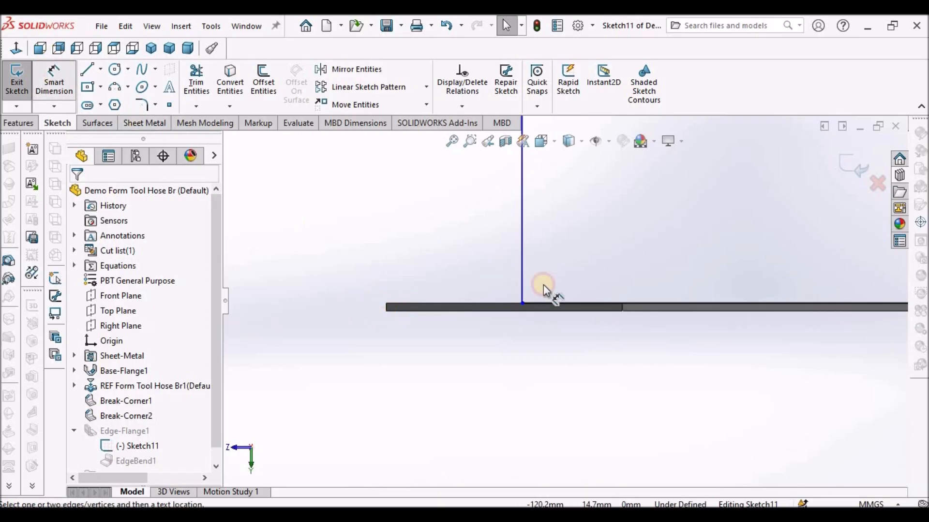
left_click(571, 141)
left_click(572, 233)
scroll(410, 311, "down", 3)
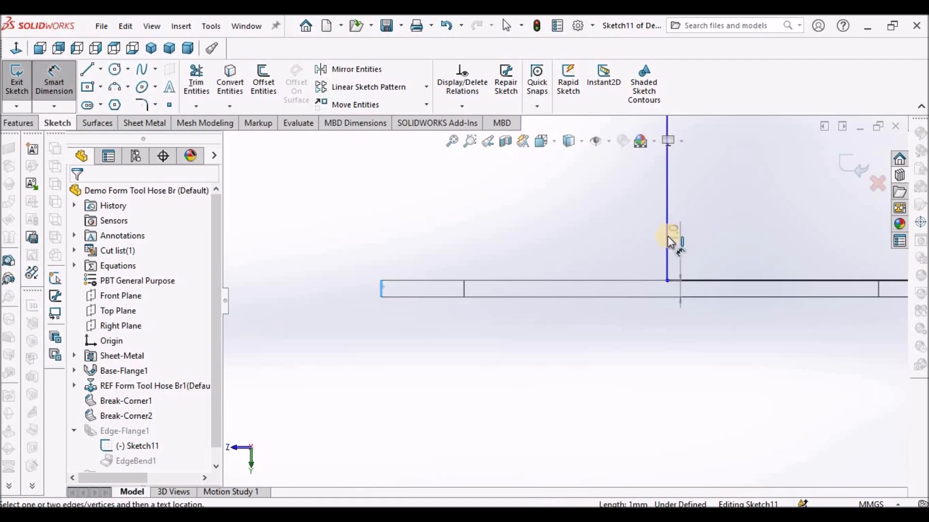
left_click(669, 237)
scroll(546, 404, "up", 5)
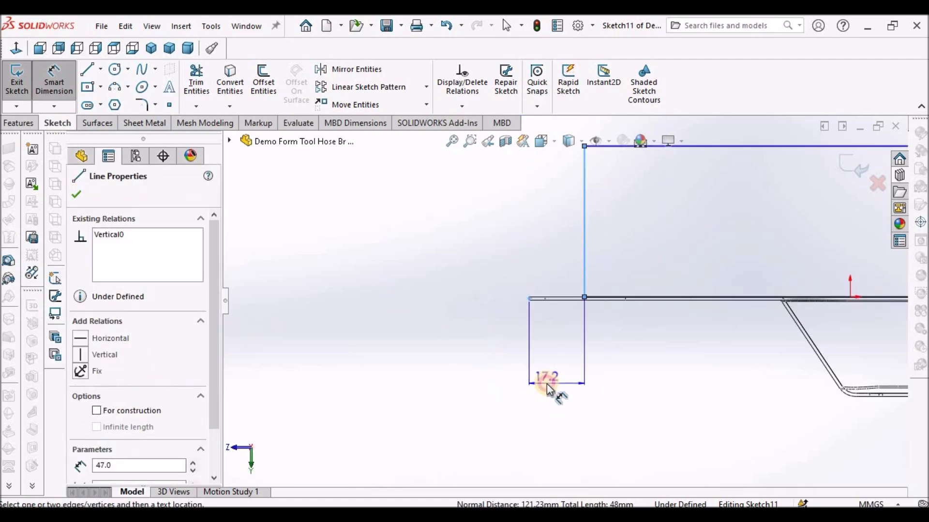
left_click(547, 384)
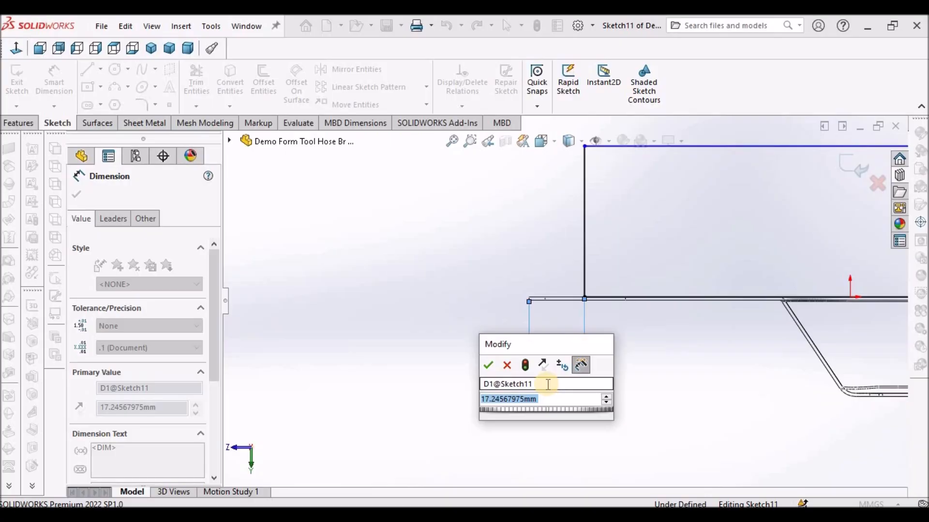
type("22")
key("Return")
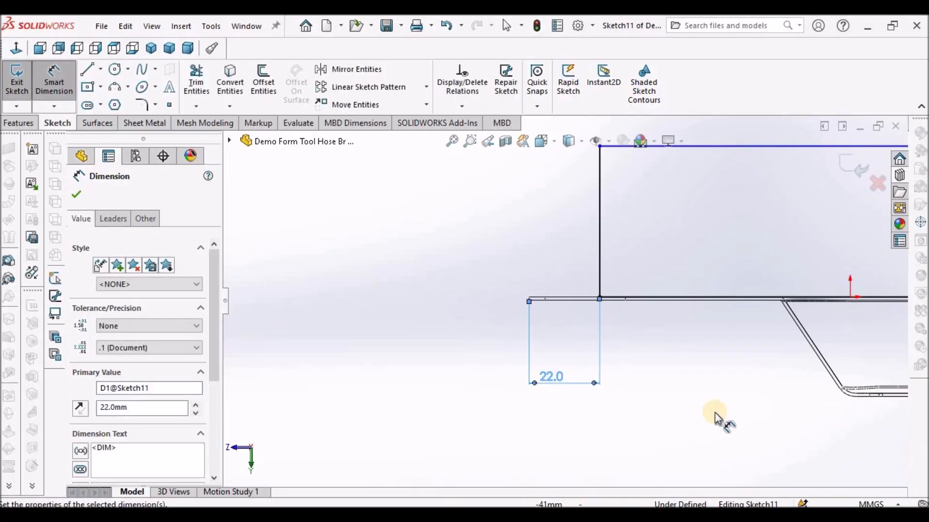
Step: Set the distance between the plate's end and that profile side to 32 mm
left_click(646, 322)
scroll(611, 305, "down", 6)
scroll(591, 297, "up", 5)
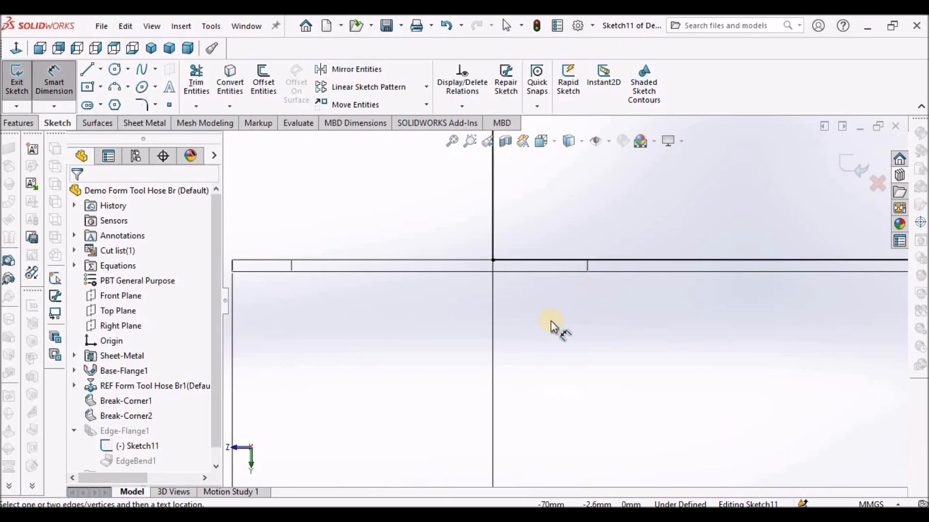
left_click(484, 386)
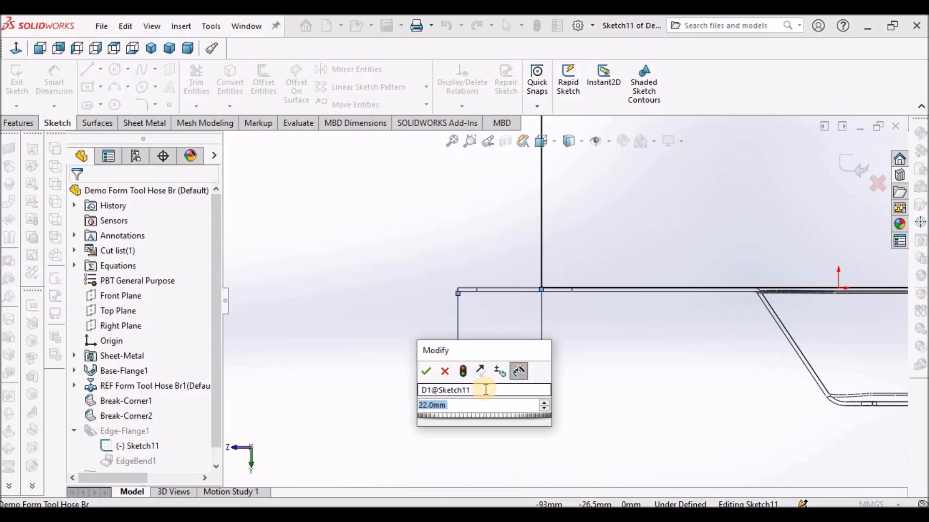
type("32")
key("Return")
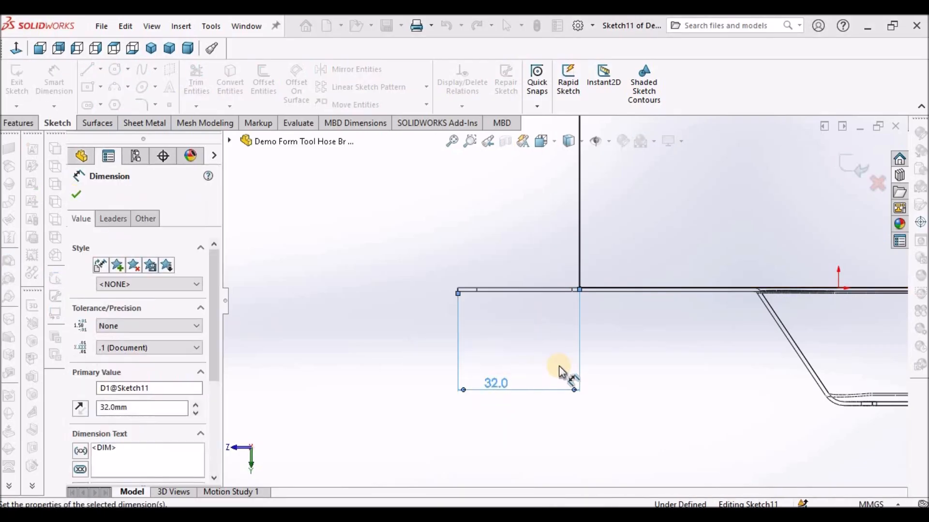
left_click(672, 370)
Step: Dimension the opposite profile side, nearer the bracket, at 15 mm from its end of the plate
scroll(568, 351, "up", 5)
scroll(566, 346, "up", 4)
scroll(628, 302, "down", 10)
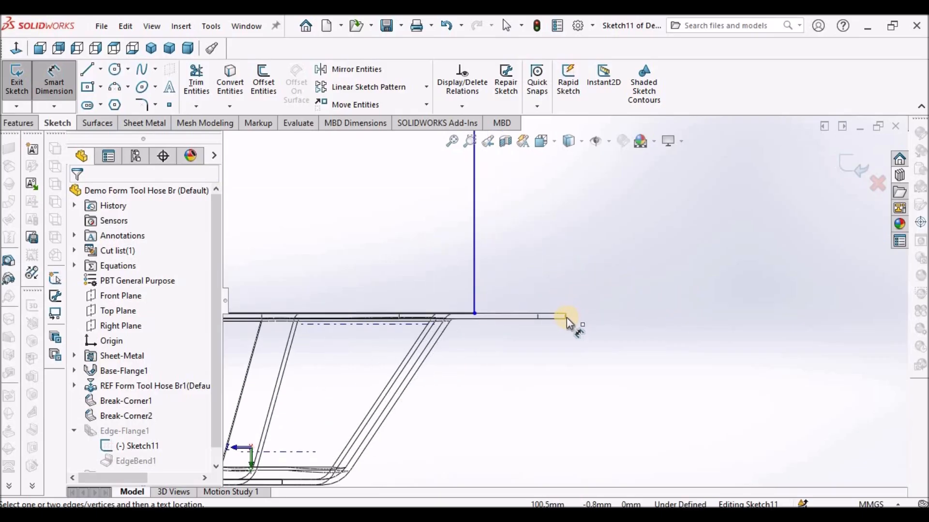
left_click(566, 317)
left_click(472, 277)
left_click(525, 393)
type("15")
key("Return")
key("z")
key("z")
key("z")
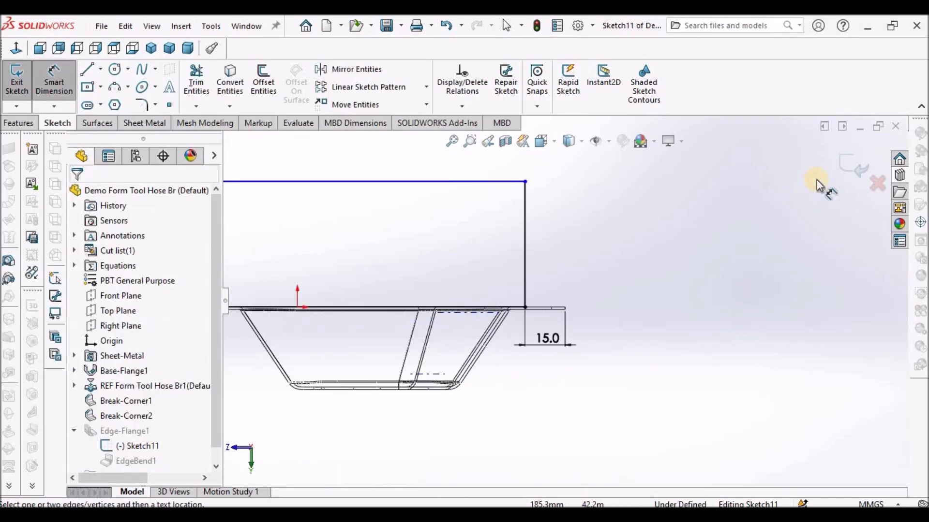
Step: Dimension the flange profile's upper line at 3 mm from the plate and finish the sketch
scroll(516, 296, "down", 2)
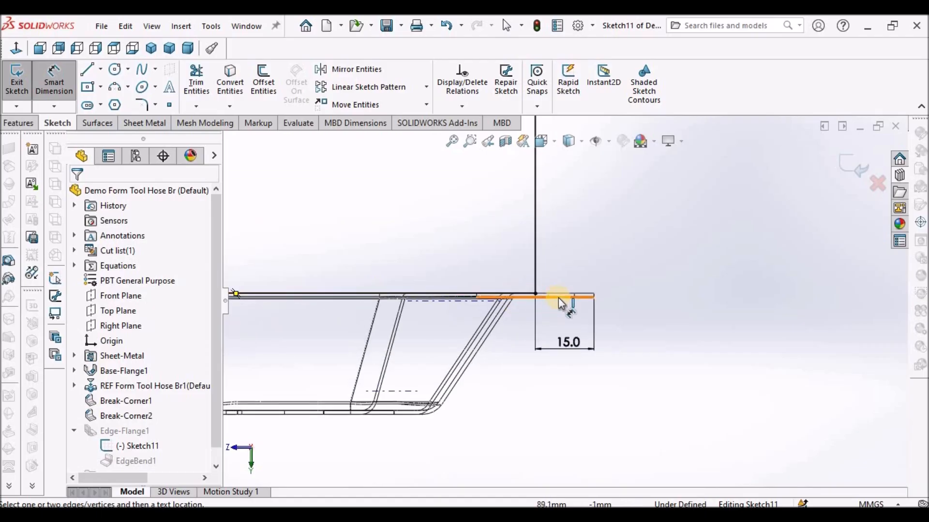
scroll(518, 213, "up", 4)
left_click(529, 239)
left_click(620, 278)
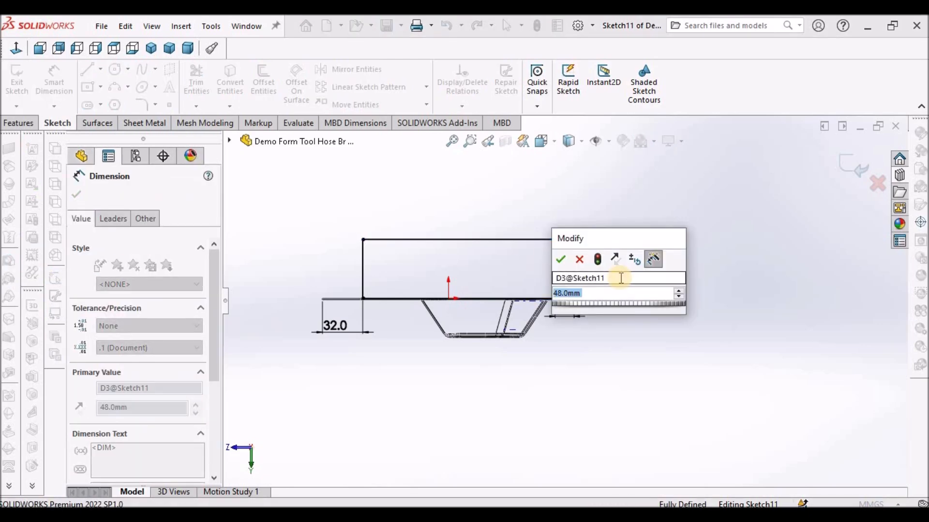
type("15")
key("Return")
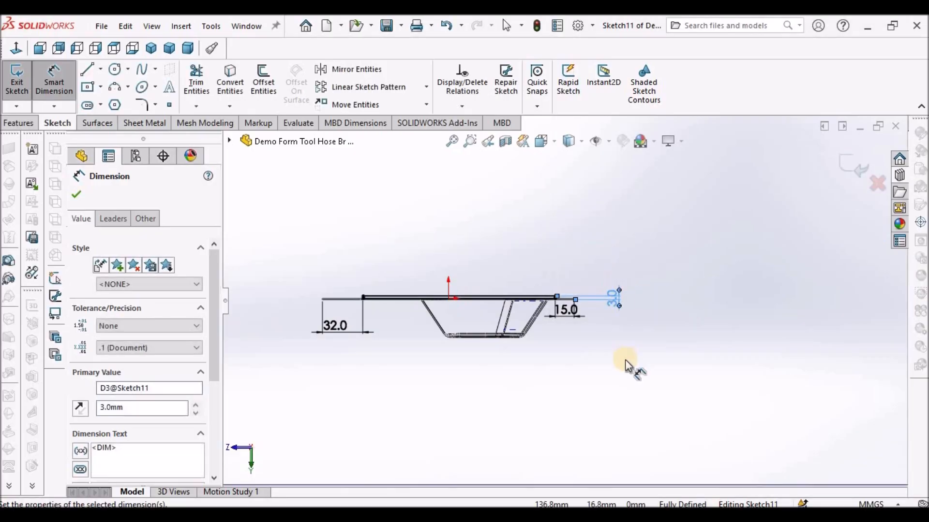
left_click(859, 165)
Step: Return the model display to shaded with edges and save the part
mouse_move(740, 307)
middle_mouse_down()
mouse_move(677, 339)
mouse_move(665, 307)
middle_mouse_up()
left_click(573, 141)
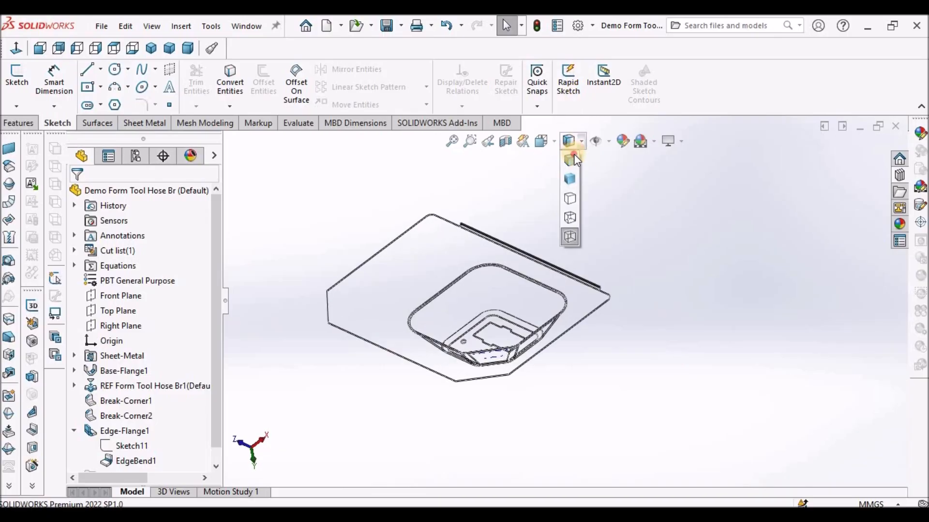
left_click(571, 158)
mouse_move(627, 201)
middle_mouse_down()
mouse_move(597, 342)
mouse_move(425, 338)
mouse_move(532, 246)
mouse_move(547, 278)
mouse_move(440, 348)
middle_mouse_up()
scroll(493, 338, "down", 5)
middle_click_drag(494, 400, 469, 359)
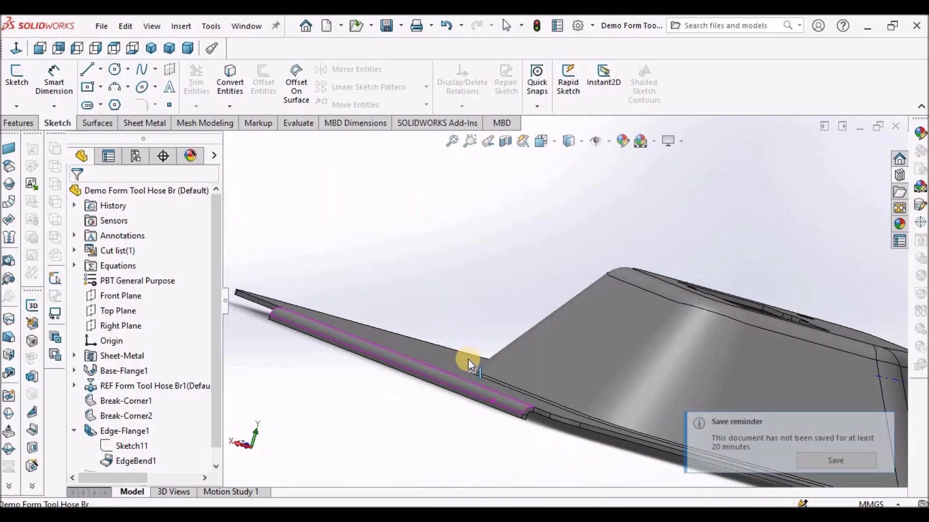
scroll(469, 359, "up", 4)
left_click(804, 457)
scroll(557, 387, "down", 3)
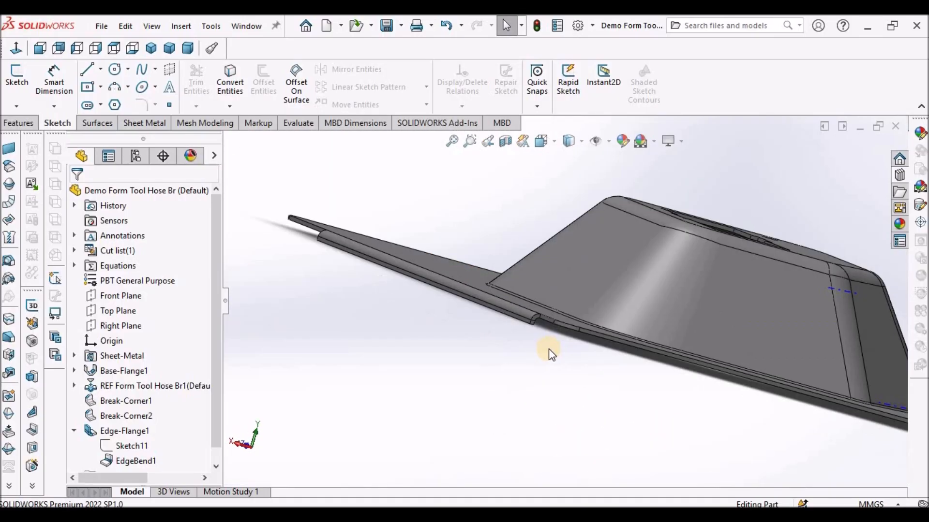
Step: Add a 90-degree, 10 mm edge flange along the short lip's outer edge, using the Bend Outside position
scroll(501, 244, "down", 3)
middle_click_drag(500, 244, 483, 230)
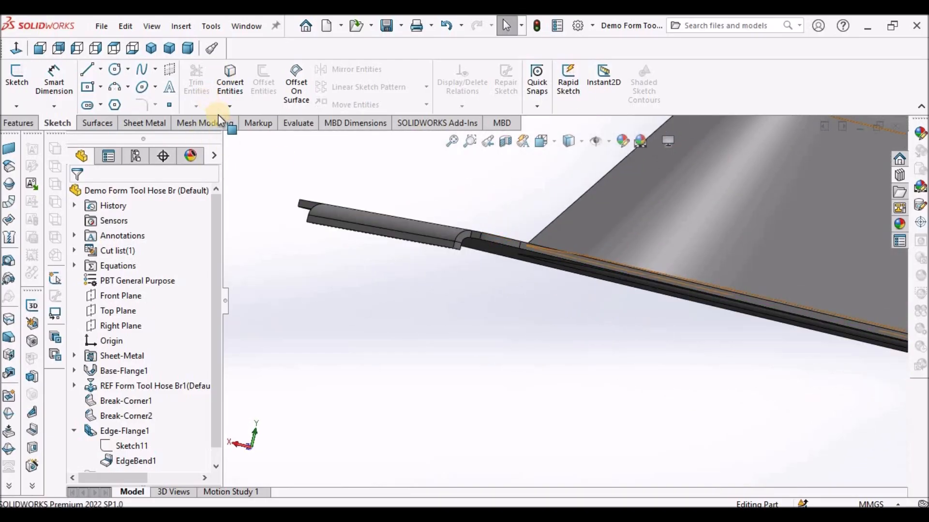
left_click(154, 123)
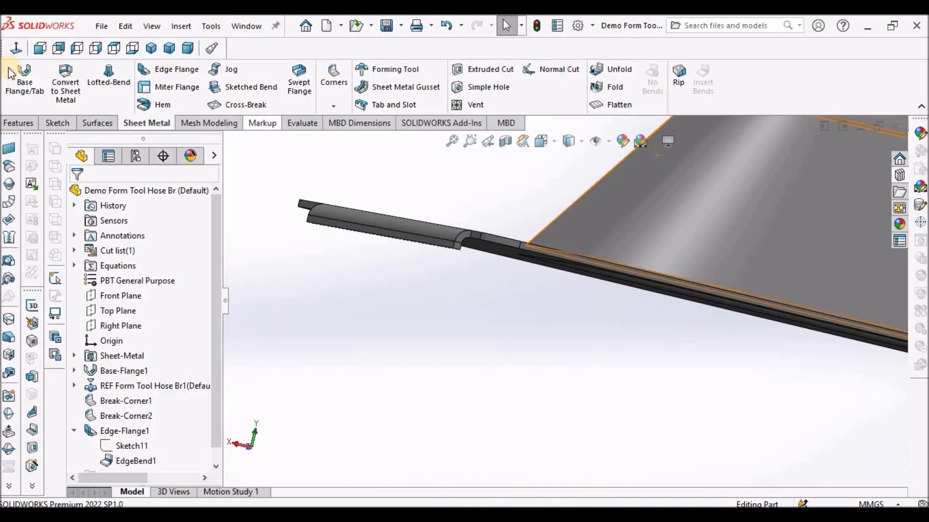
left_click(168, 69)
scroll(586, 243, "up", 4)
scroll(514, 279, "down", 3)
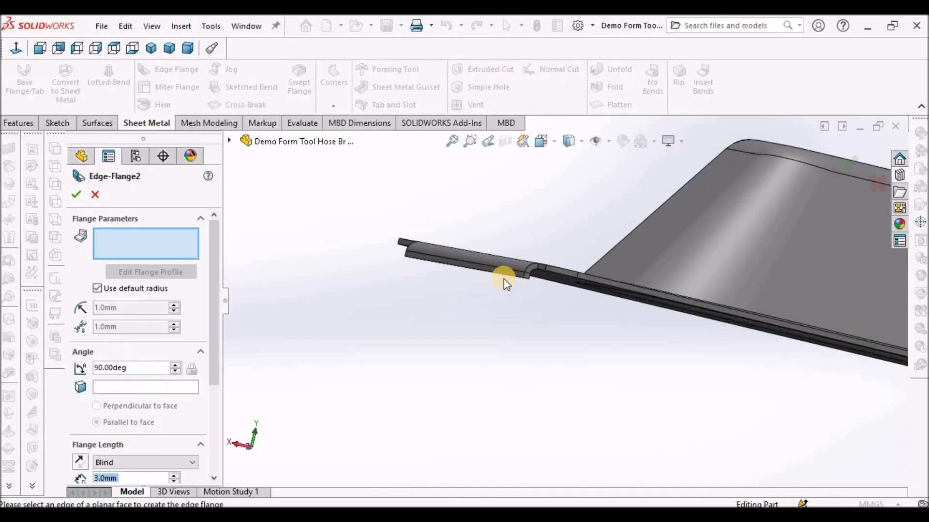
left_click(501, 274)
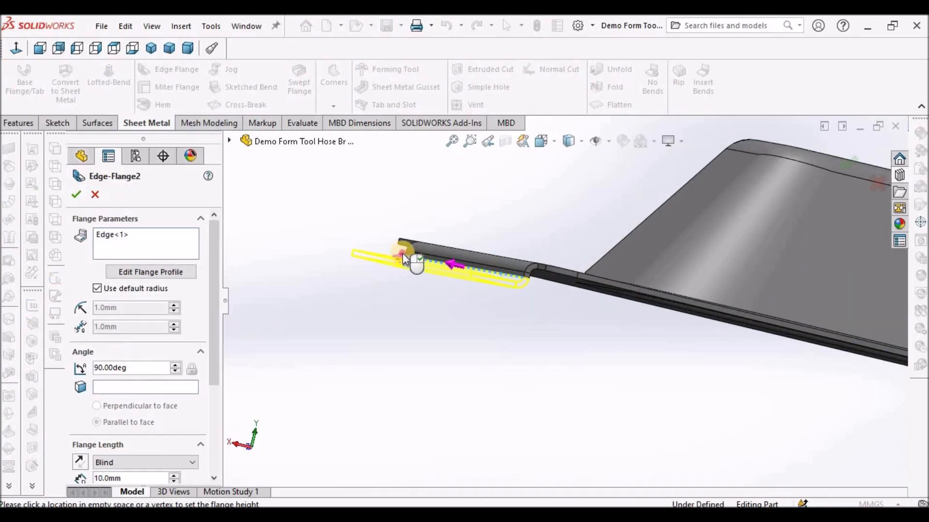
left_click_drag(209, 361, 210, 434)
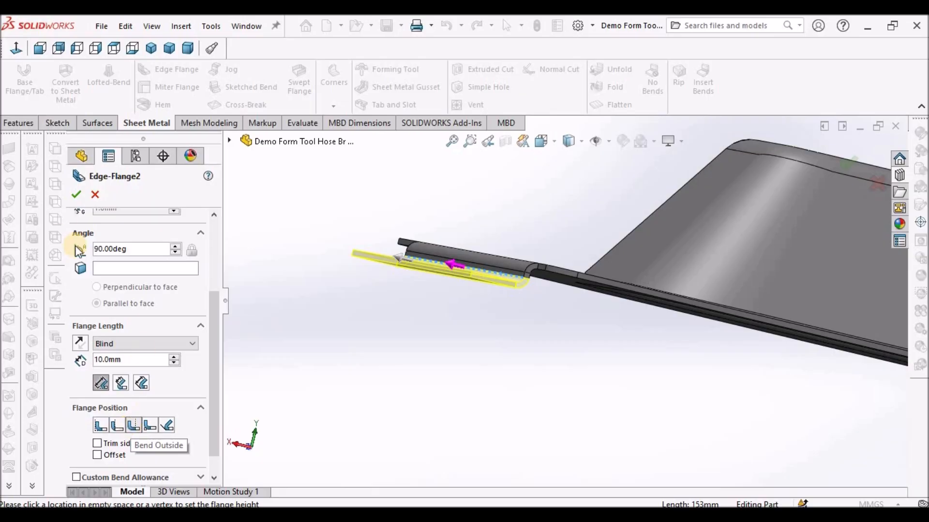
left_click(132, 426)
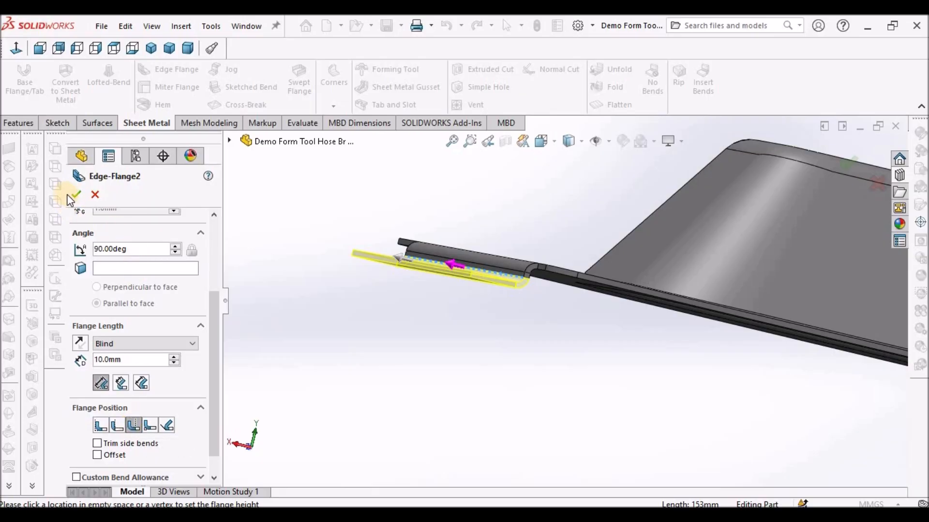
left_click(76, 195)
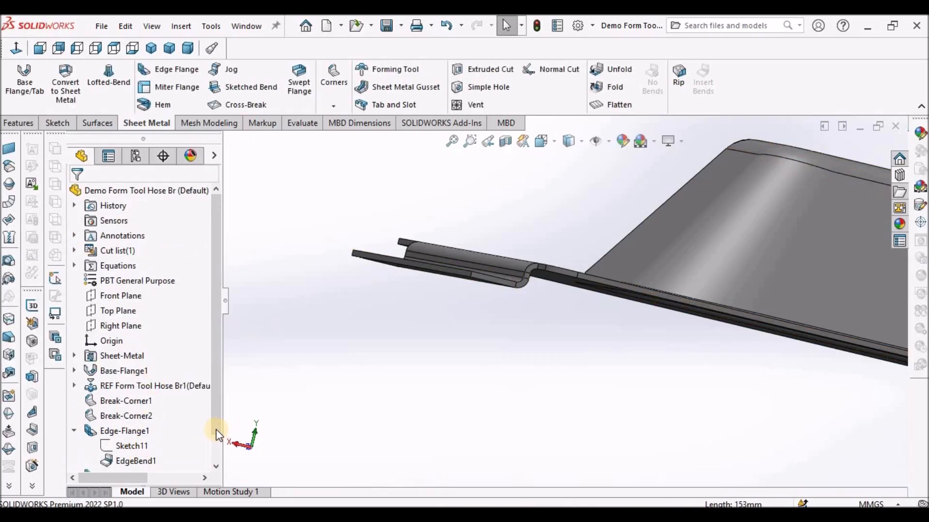
Step: Open the second edge flange's profile sketch for editing and display the model in wireframe
scroll(213, 445, "down", 2)
left_click(74, 445)
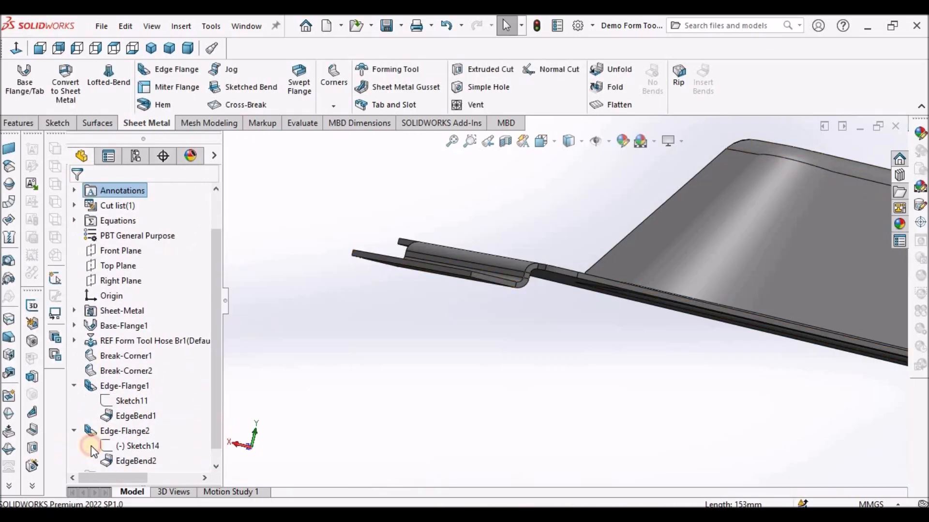
right_click(119, 448)
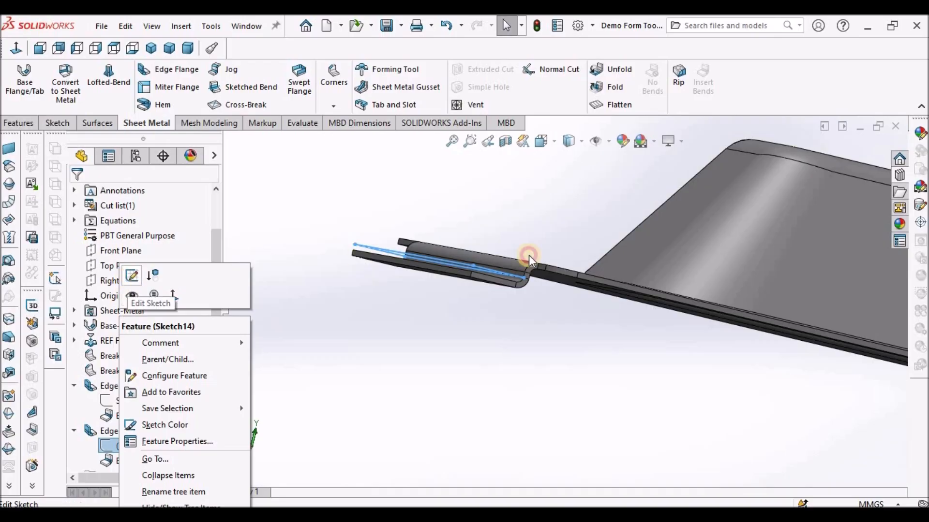
scroll(561, 267, "up", 5)
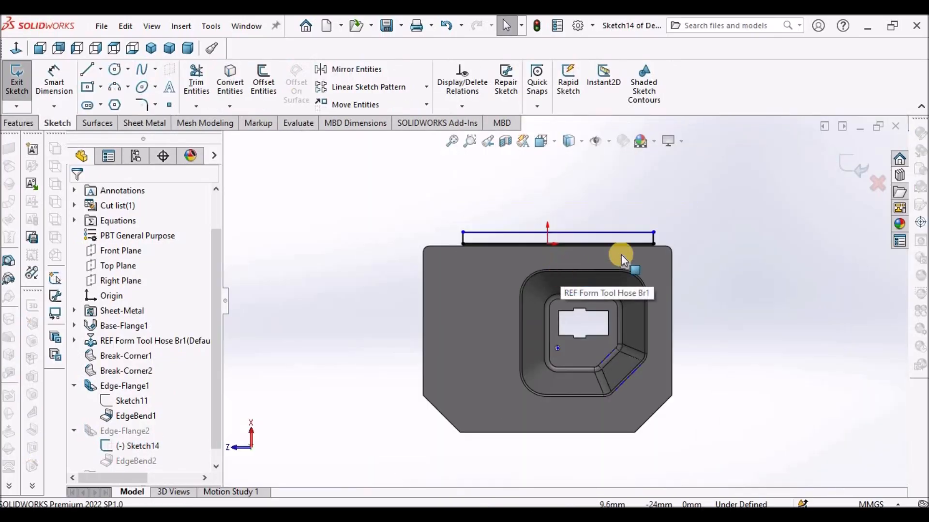
scroll(679, 219, "down", 5)
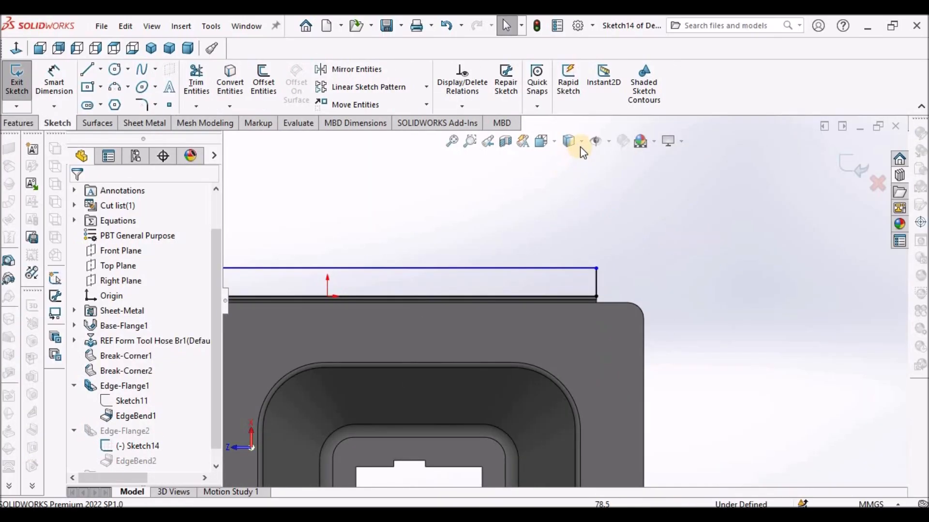
left_click(580, 142)
left_click(569, 238)
scroll(695, 251, "down", 2)
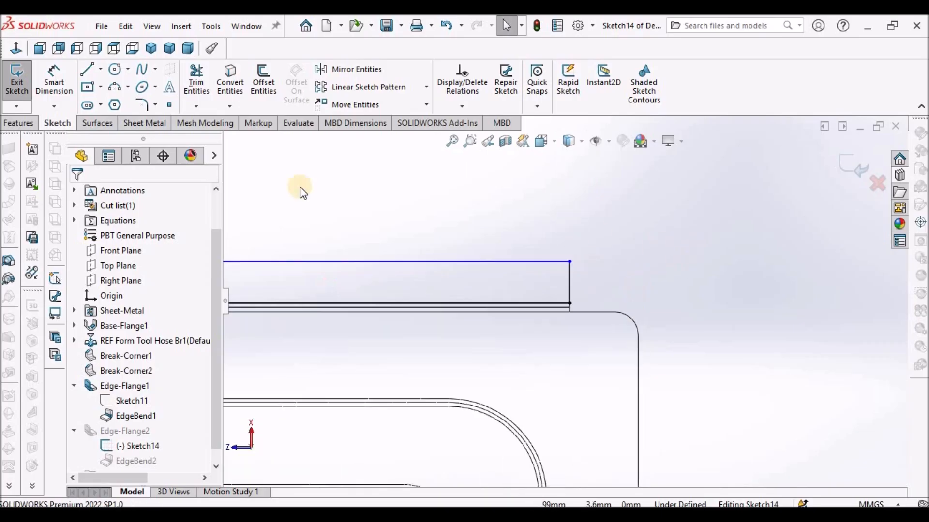
Step: Dimension the second flange profile's outer line at 4 mm from the lip's edge and finish the sketch
left_click(54, 80)
scroll(508, 310, "down", 3)
left_click(528, 320)
left_click(538, 215)
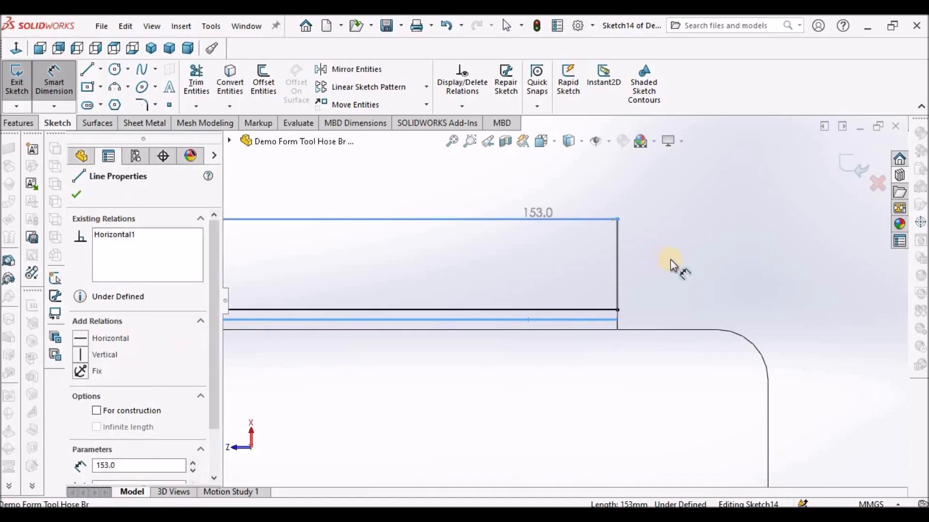
left_click(668, 260)
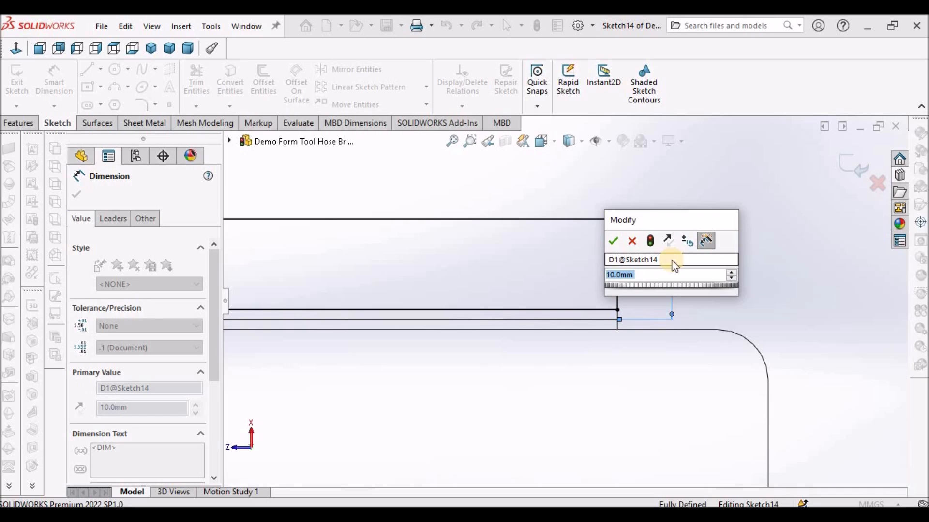
type("4")
key("Return")
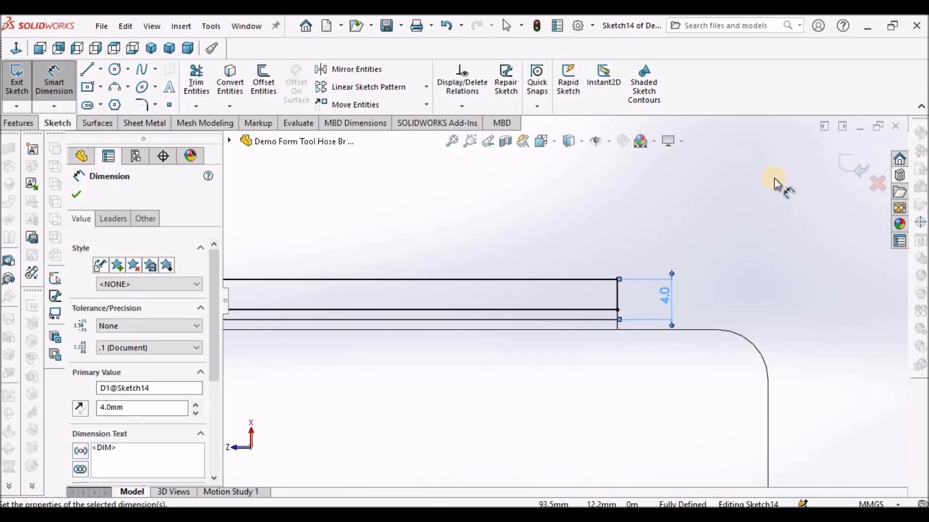
left_click(844, 167)
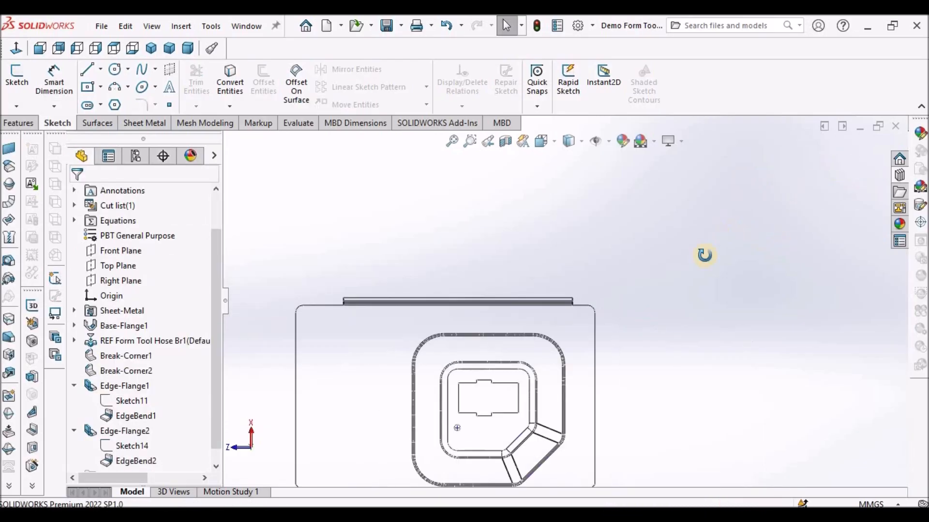
Step: Return the display to shaded with edges and start a sketch on the plate's broad face around the bracket
left_click(574, 163)
scroll(620, 233, "up", 3)
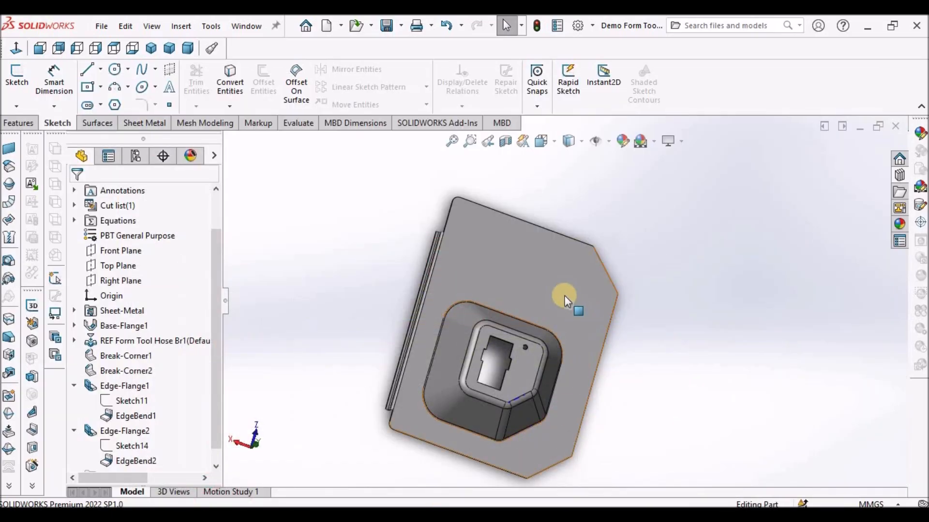
middle_click_drag(570, 300, 571, 338)
left_click(570, 338)
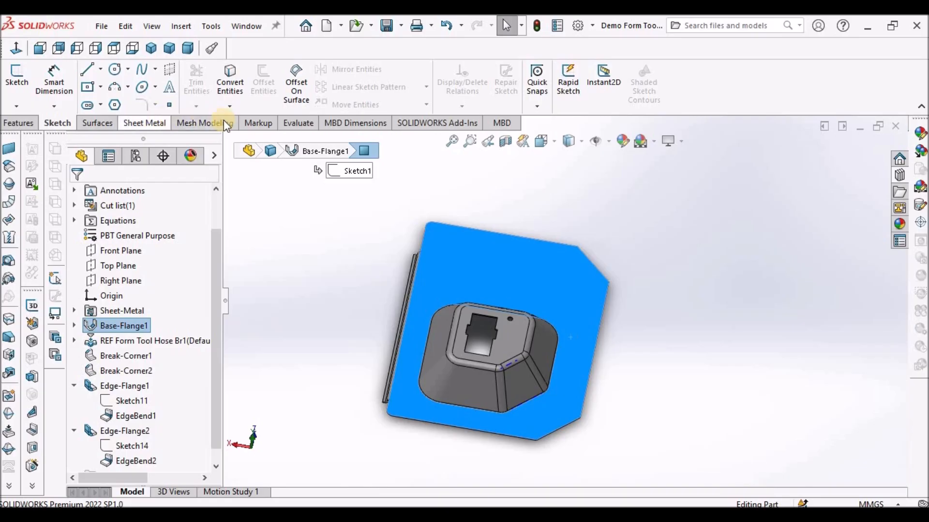
left_click(21, 84)
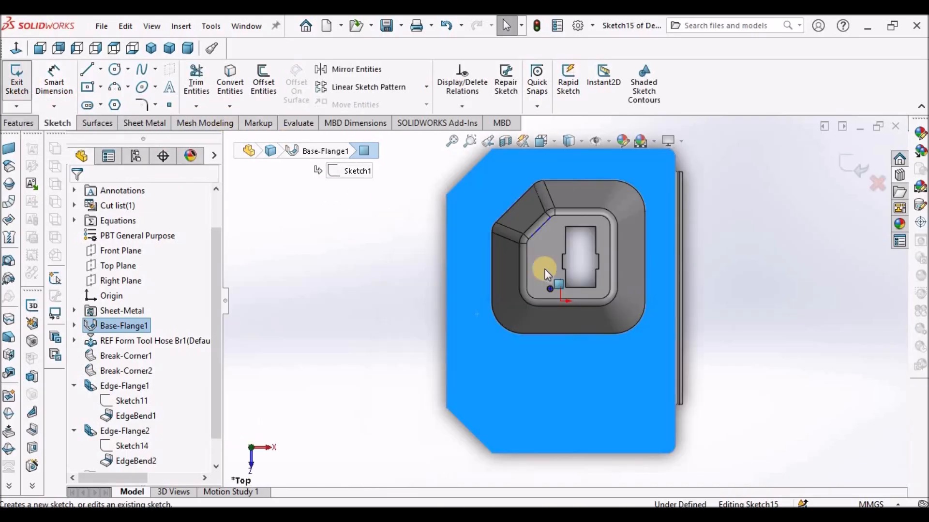
Step: Sketch a straight slot about 29 mm between centres, parallel to the plate's long edge between that edge and the bracket
scroll(548, 269, "up", 4)
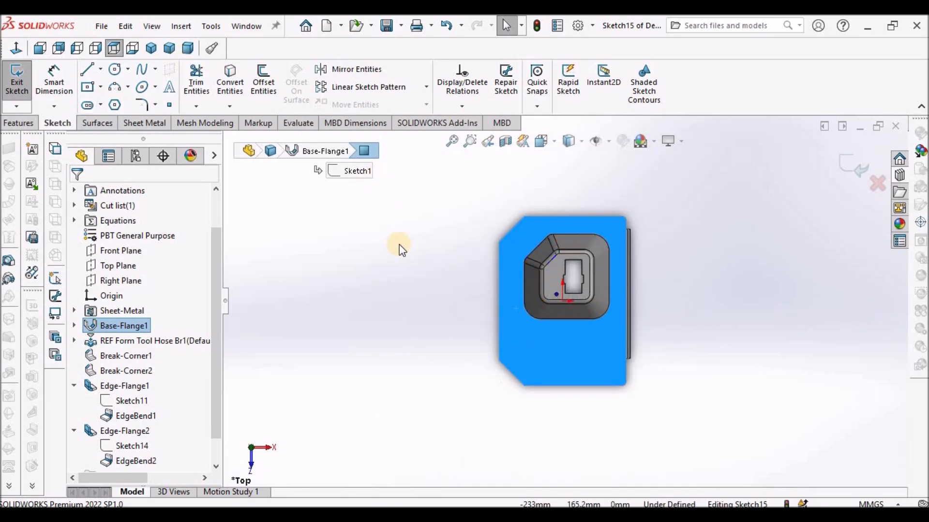
left_click(99, 104)
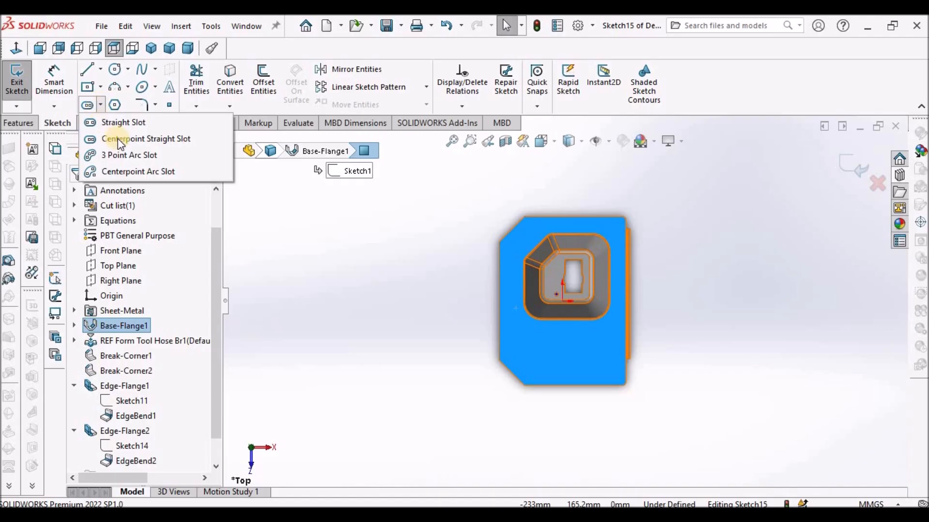
left_click(111, 125)
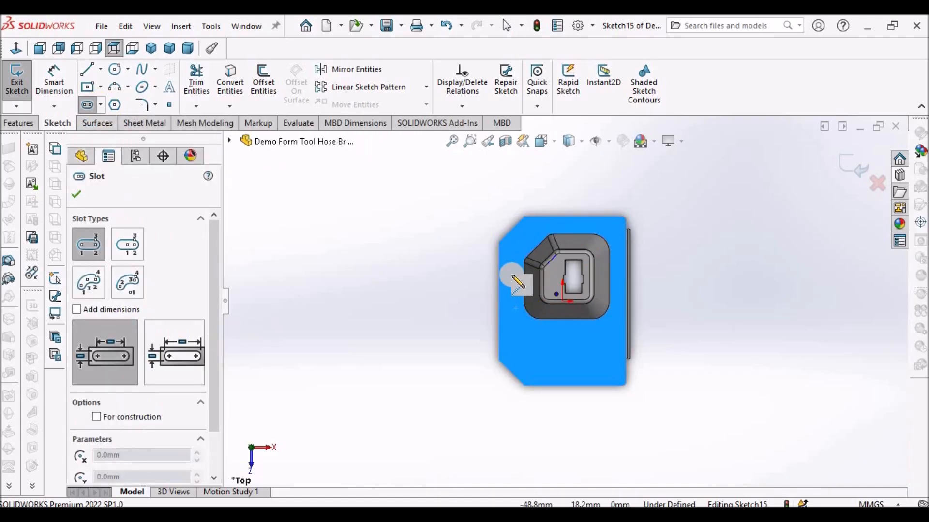
scroll(532, 310, "down", 3)
left_click(524, 307)
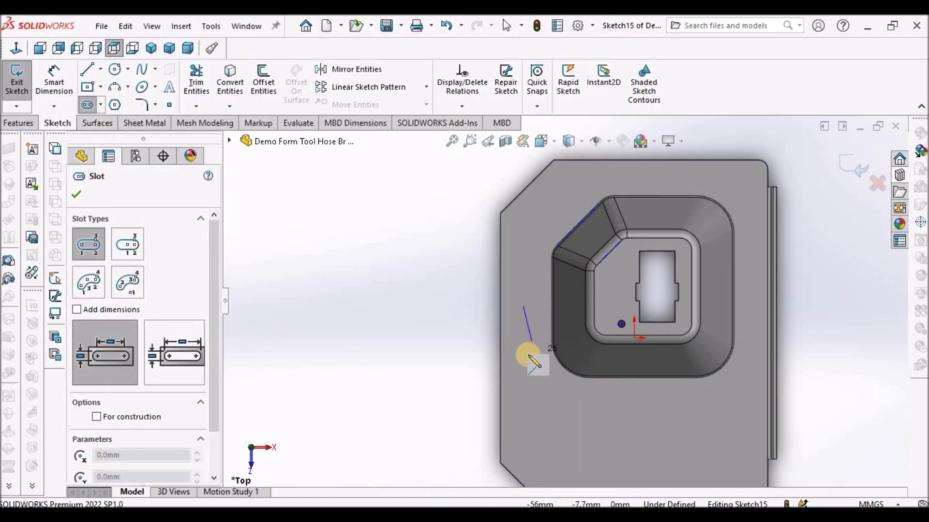
left_click(524, 358)
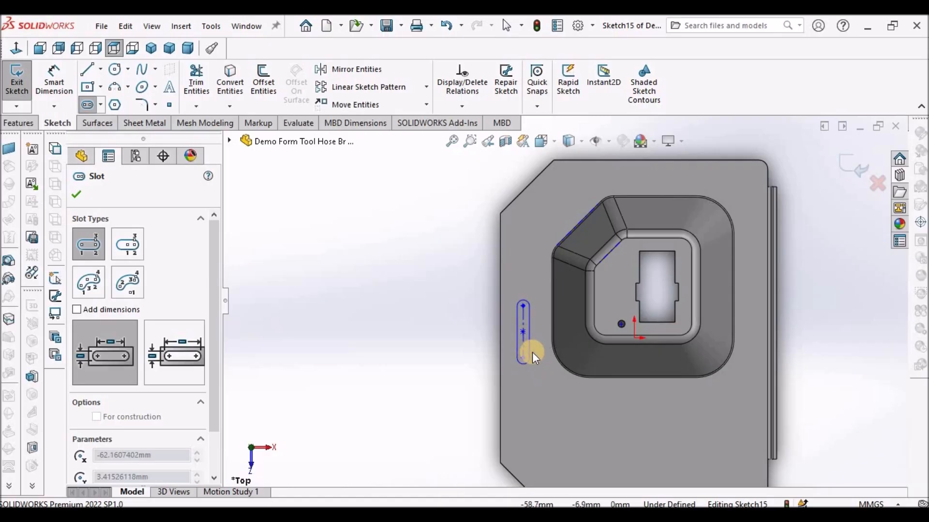
left_click(534, 355)
key("Escape")
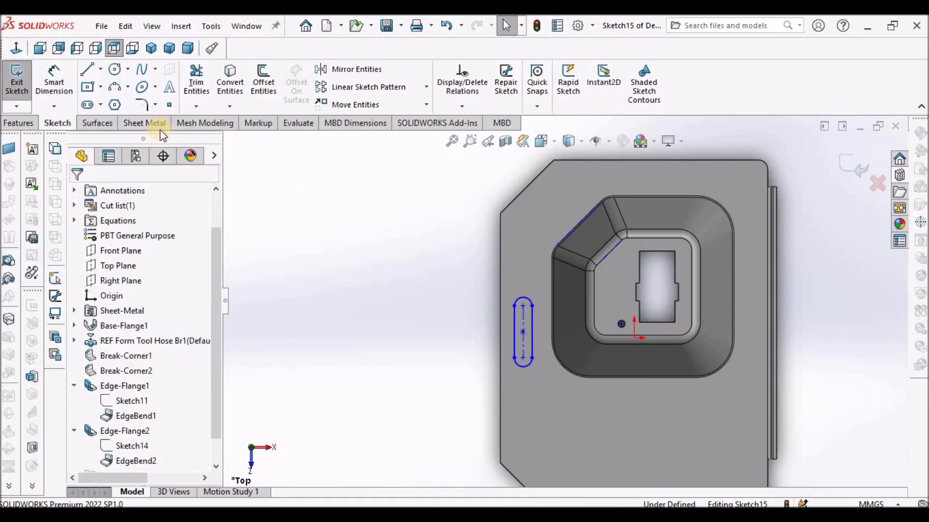
Step: Set the distance between the slot's arc centres to 6 mm
left_click(53, 77)
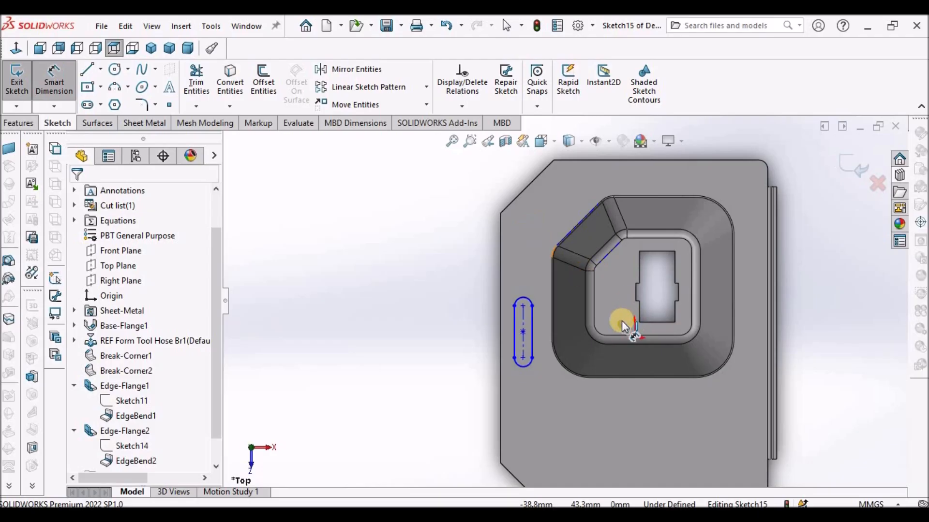
scroll(618, 318, "down", 3)
left_click(441, 323)
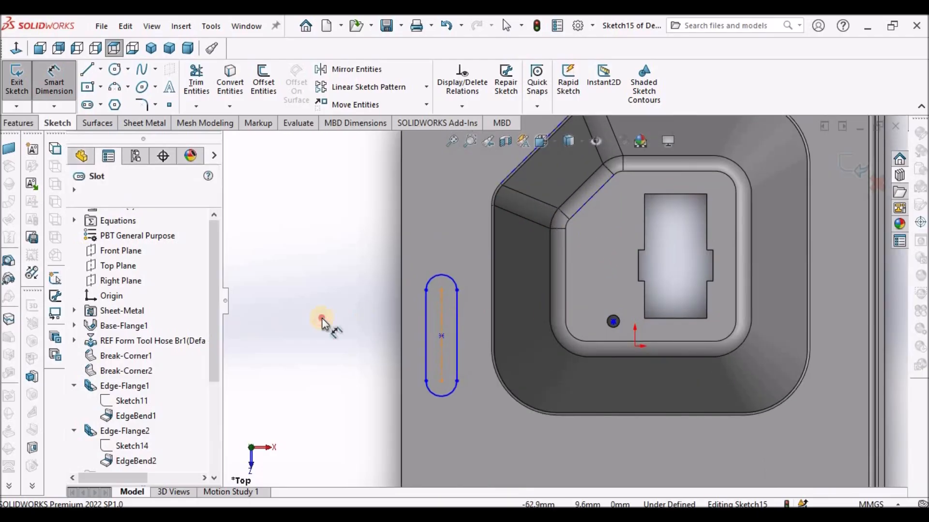
left_click(323, 320)
type("6")
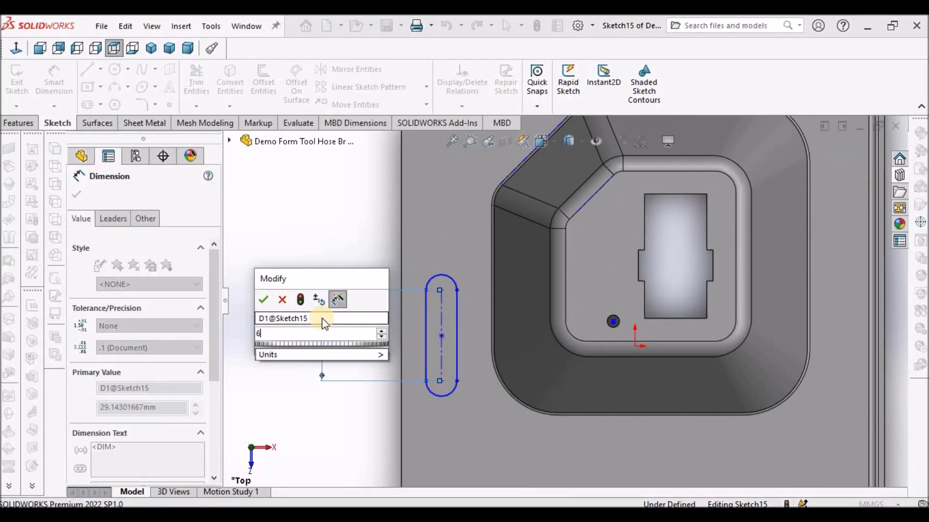
key("Return")
scroll(462, 356, "up", 3)
scroll(465, 373, "down", 1)
scroll(499, 414, "down", 3)
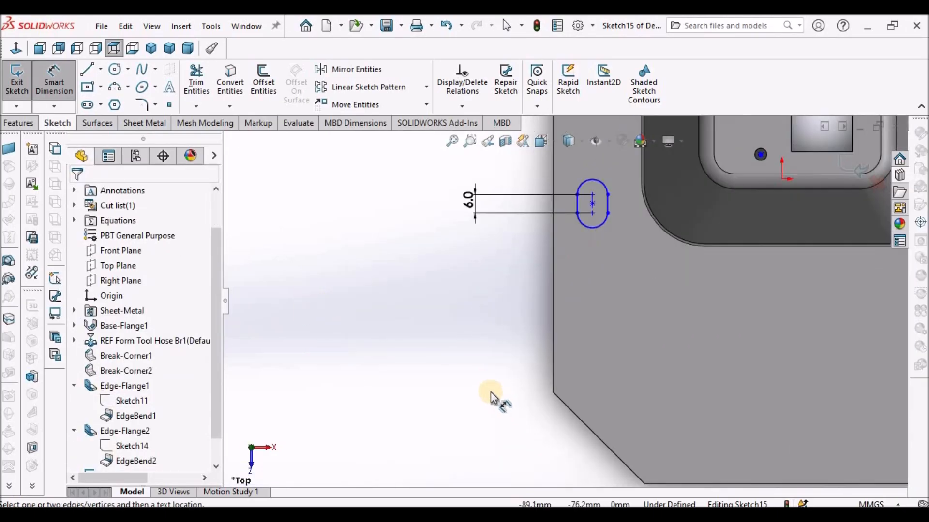
Step: Dimension the slot's width at 6 mm between its two straight sides
left_click(576, 204)
left_click(609, 206)
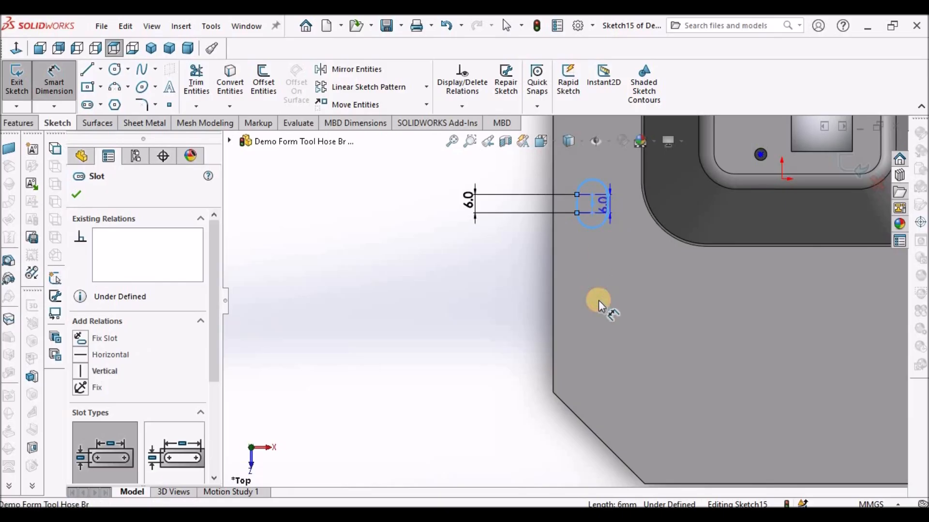
left_click(598, 300)
type("6")
key("Return")
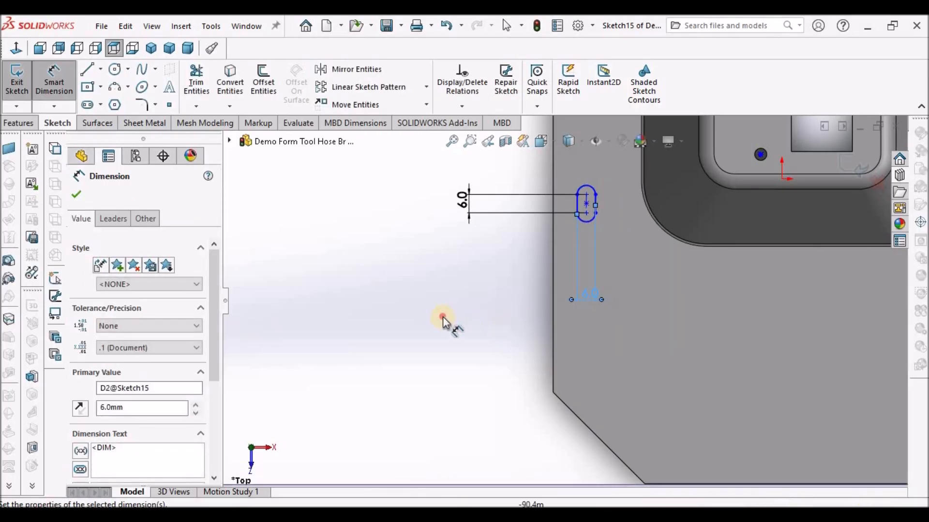
left_click(442, 317)
Step: Dimension the slot's centre at 90 mm from the plate's short edge nearest the bracket
scroll(459, 323, "up", 4)
scroll(637, 290, "up", 3)
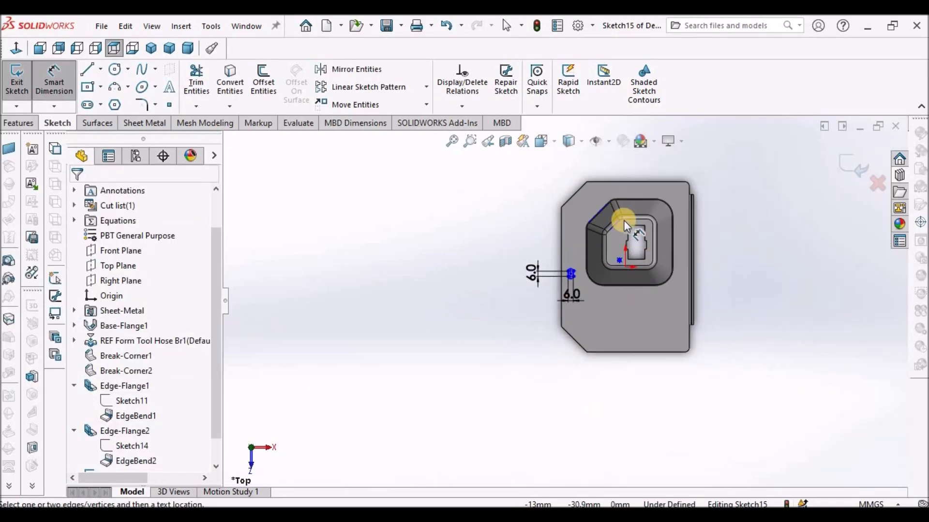
scroll(588, 188, "down", 4)
left_click(609, 196)
scroll(561, 360, "down", 5)
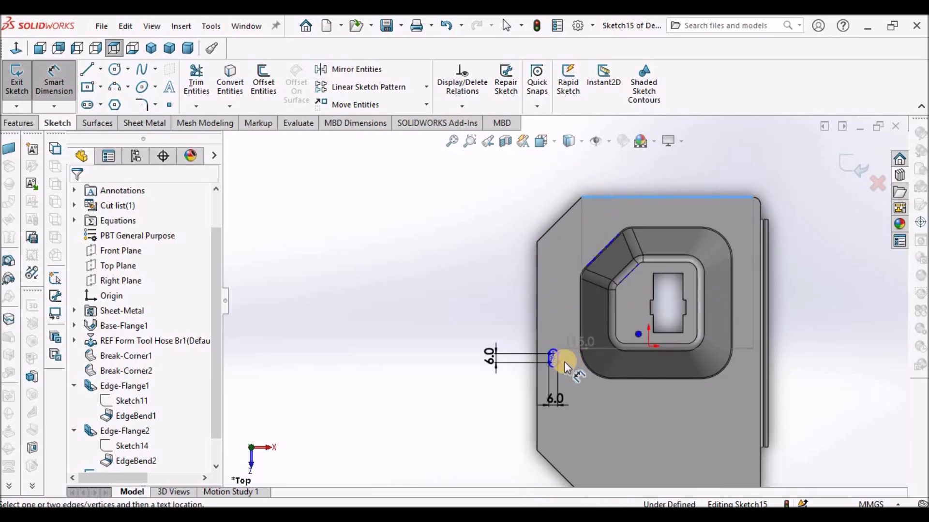
left_click(528, 349)
left_click(373, 266)
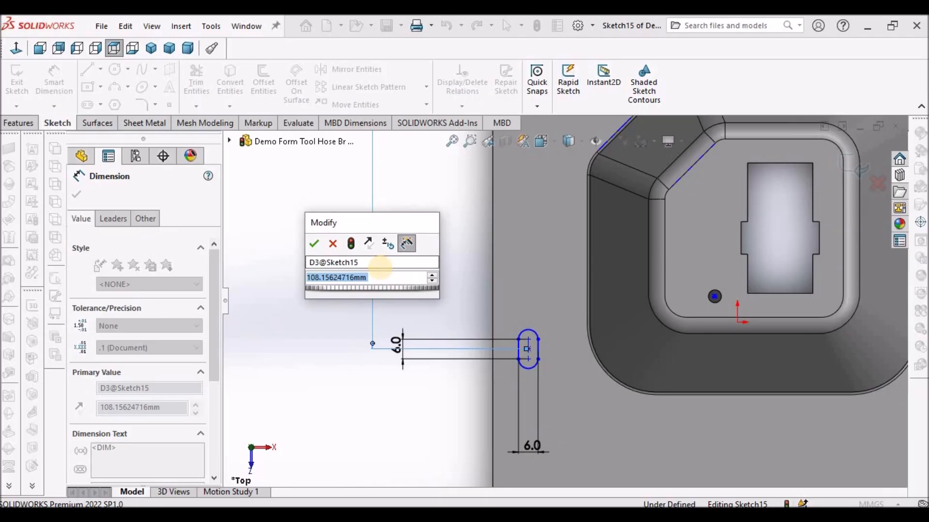
type("80")
key("Return")
left_click(593, 366)
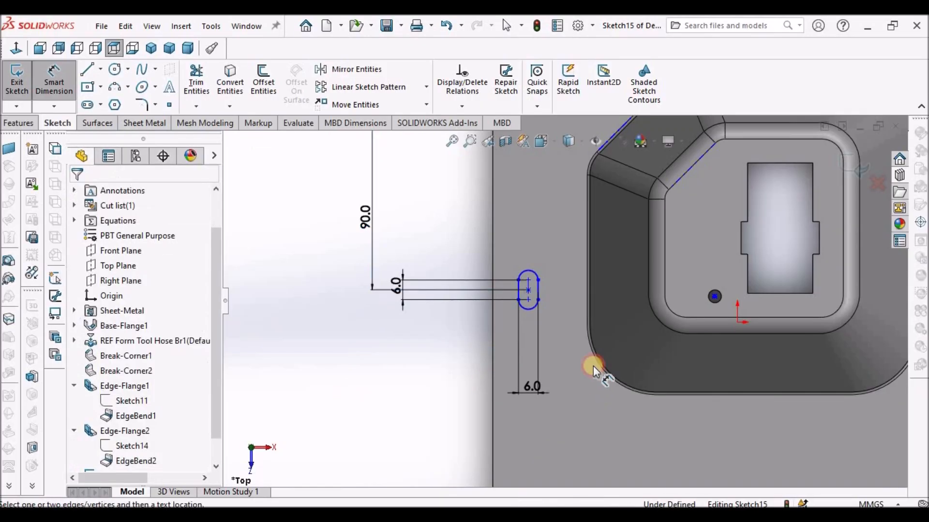
Step: Dimension the slot's centre at 9 mm from the plate's long edge beside it
scroll(565, 301, "up", 1)
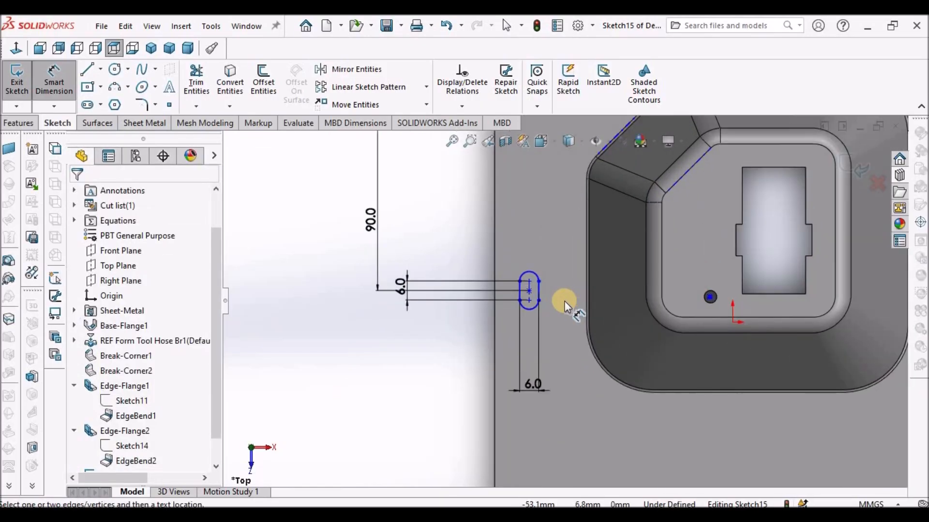
scroll(565, 300, "up", 3)
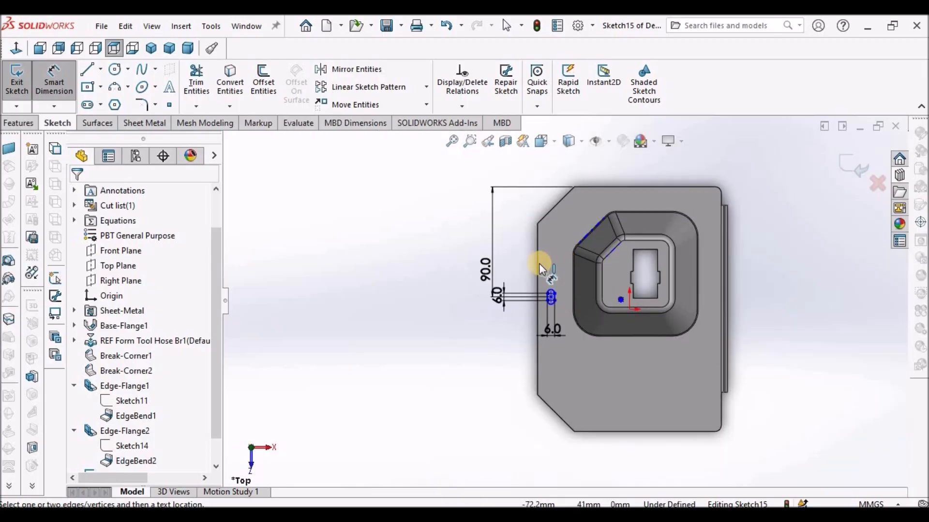
scroll(532, 273, "down", 2)
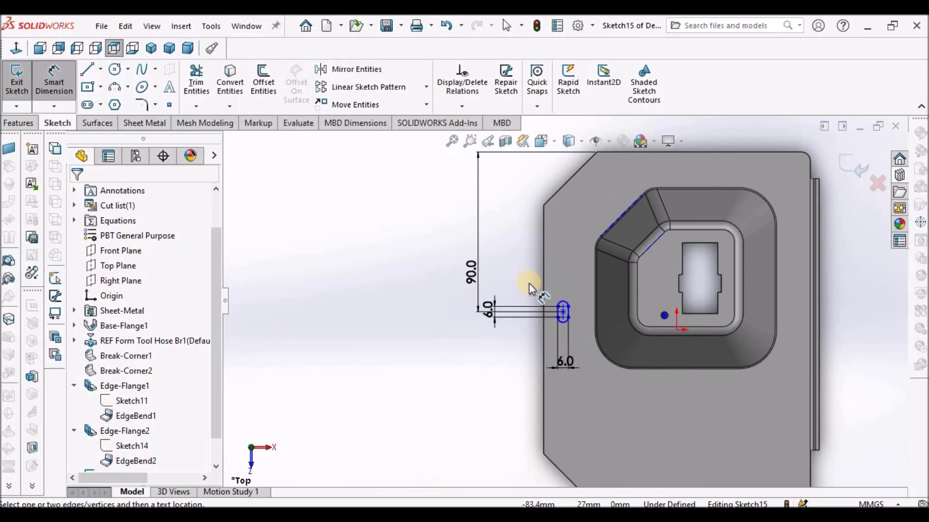
left_click(542, 280)
scroll(556, 311, "down", 2)
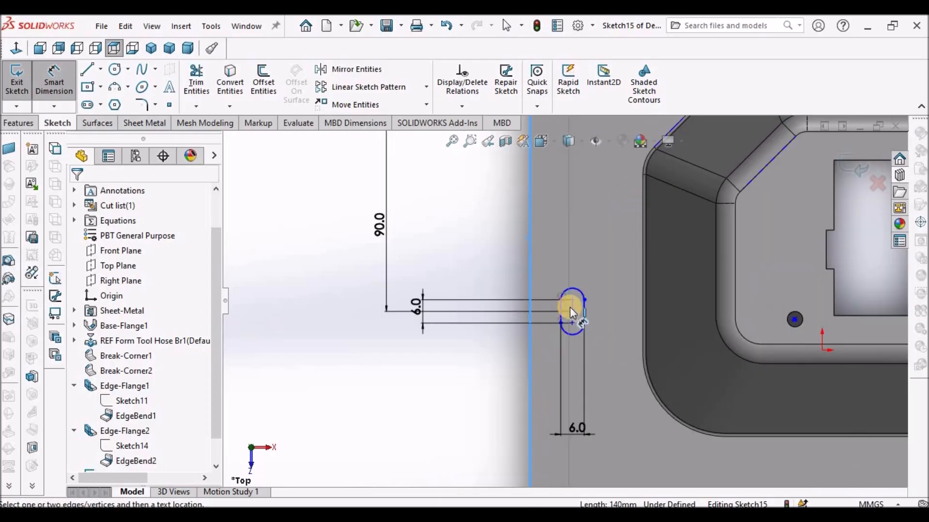
left_click(576, 310)
left_click(545, 178)
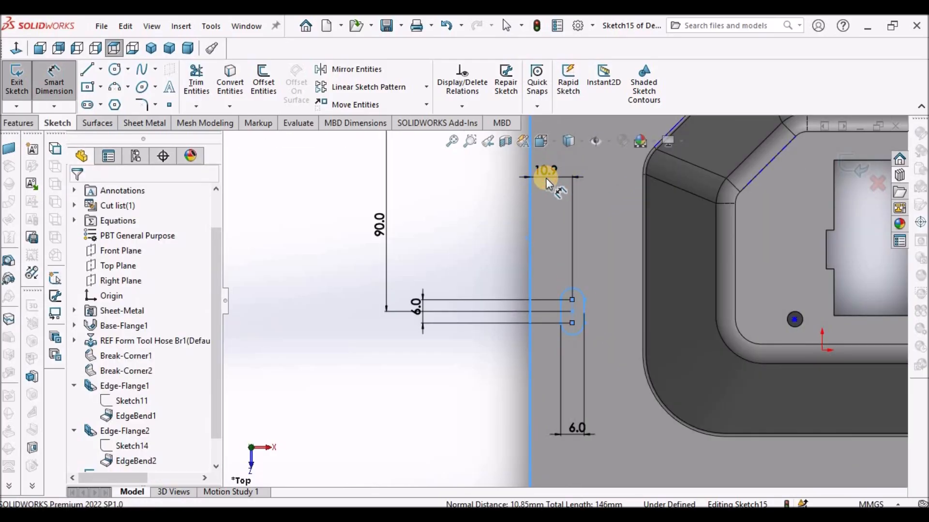
type("9")
key("Return")
left_click(435, 355)
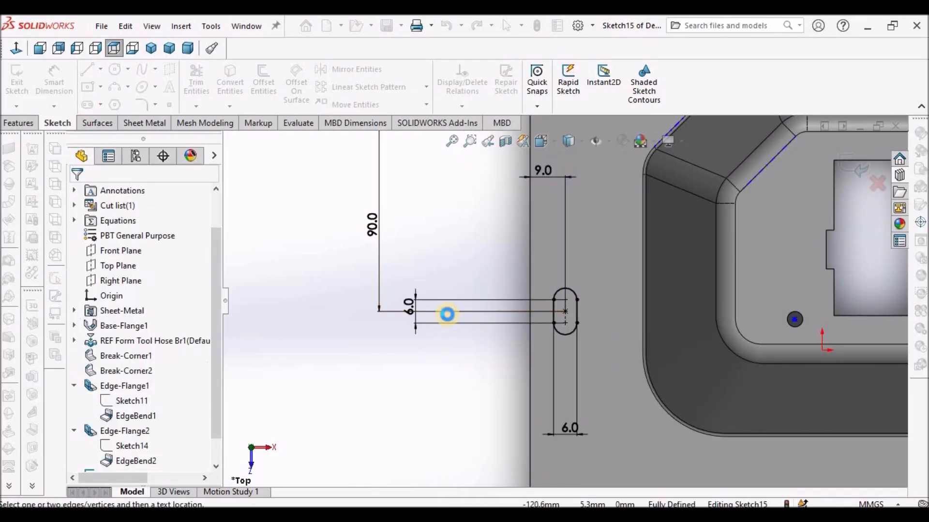
Step: Cut the slot through the plate with an Extruded Cut linked to the sheet thickness, keeping it a normal cut
scroll(445, 315, "up", 5)
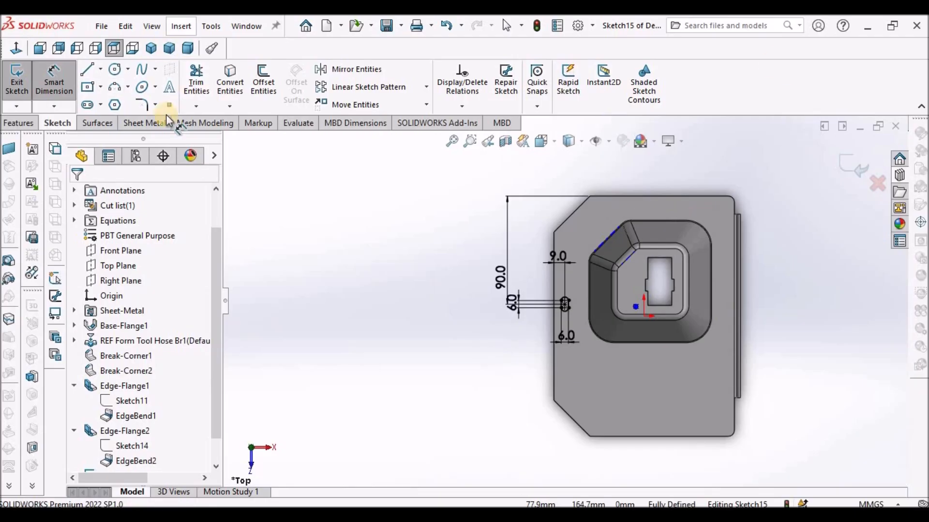
left_click(156, 123)
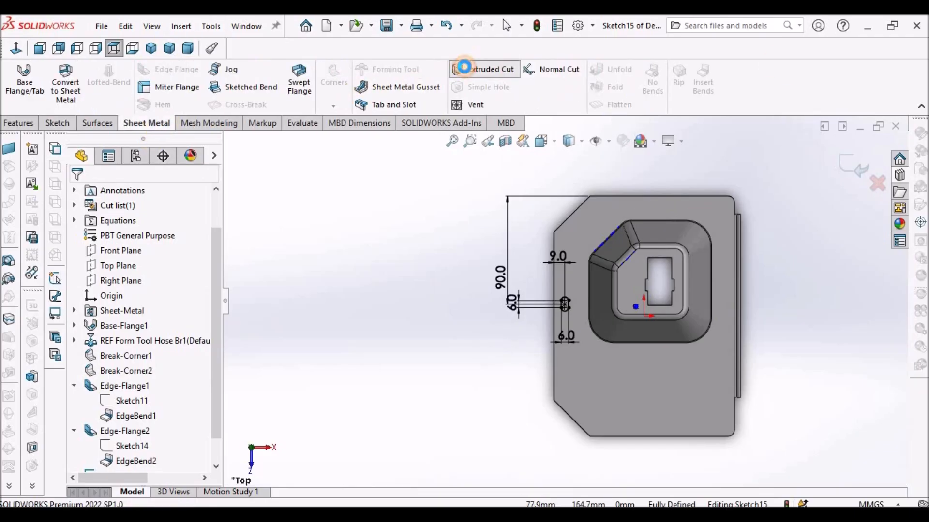
left_click(465, 67)
left_click(97, 343)
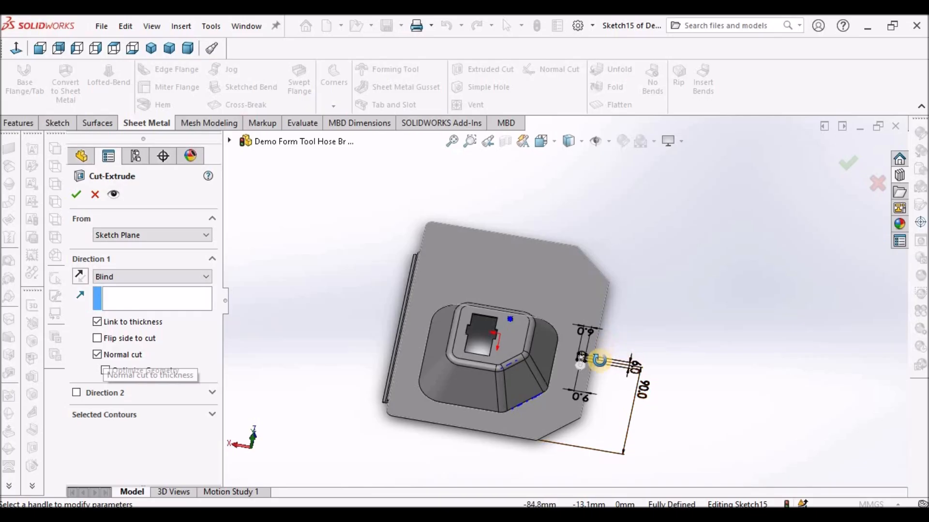
middle_click_drag(601, 358, 583, 367)
scroll(587, 366, "down", 5)
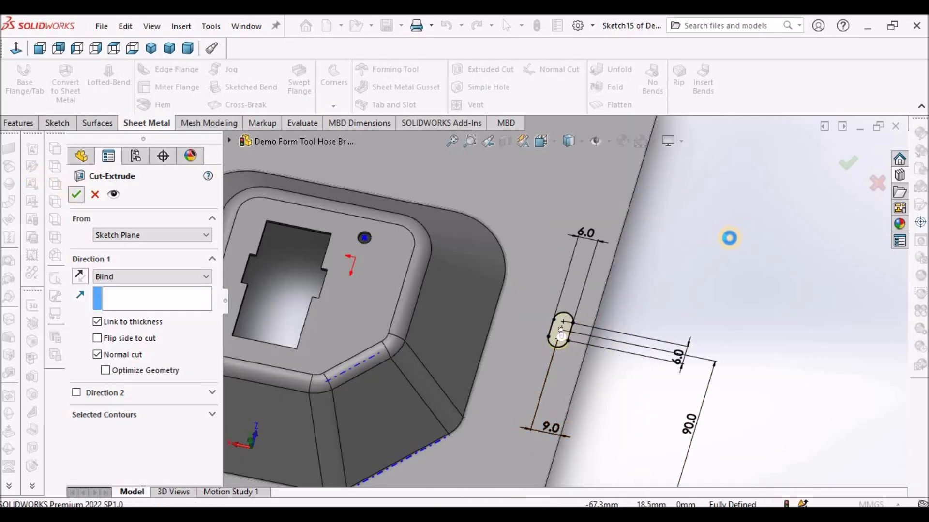
right_click(726, 244)
scroll(725, 244, "up", 8)
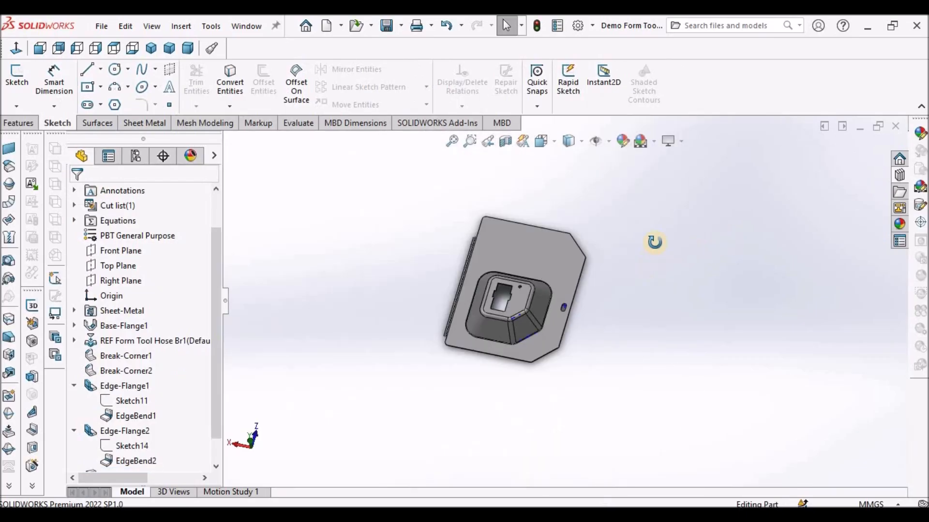
scroll(568, 311, "down", 5)
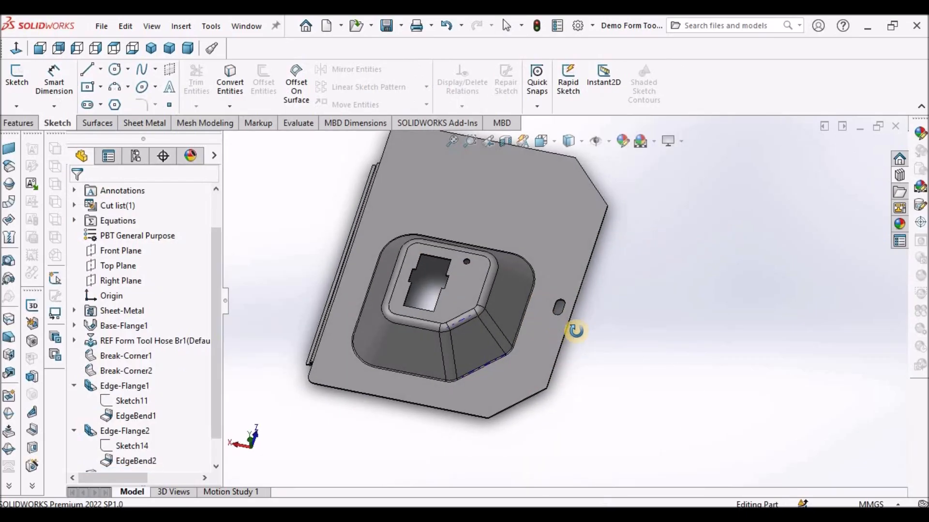
Step: Place a 10 mm Simple Hole linked to thickness on the plate between the bracket and the nearest short edge
left_click(154, 123)
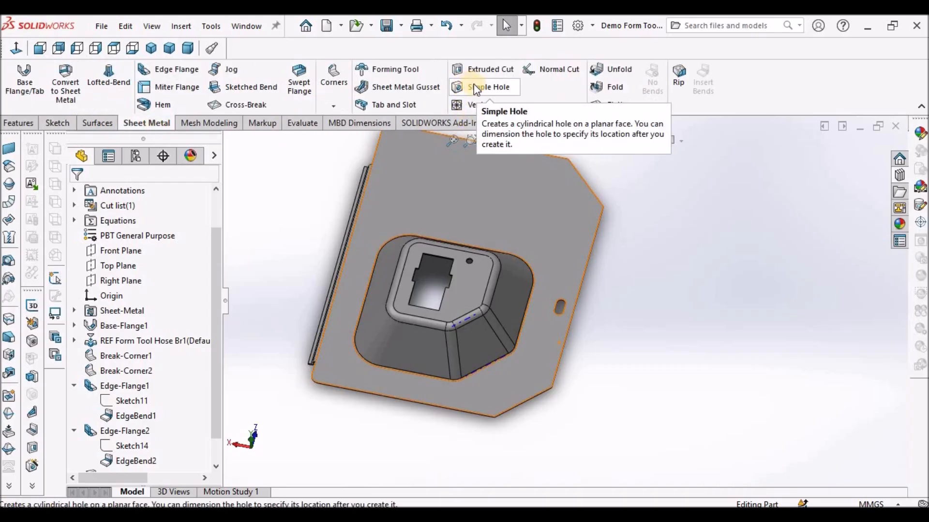
left_click(19, 123)
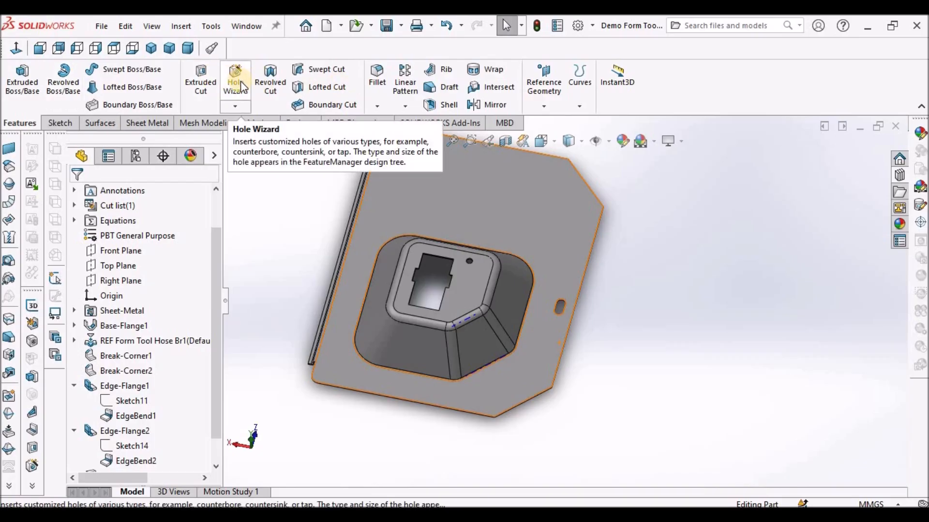
left_click(154, 123)
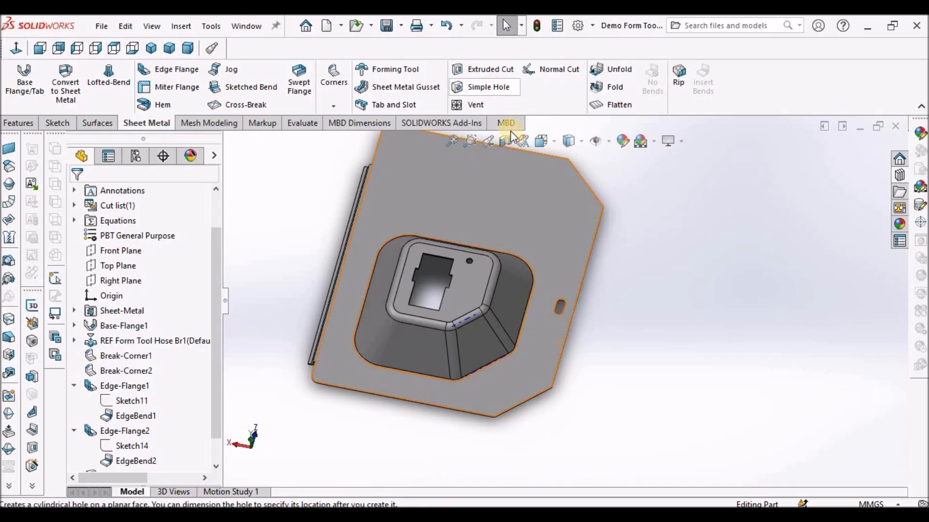
left_click(484, 86)
scroll(425, 392, "down", 3)
left_click(424, 393)
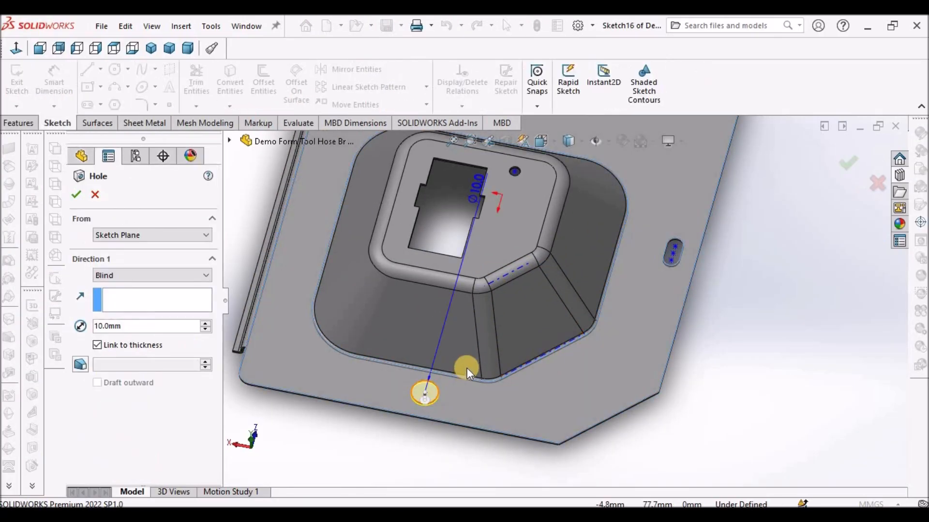
scroll(466, 370, "up", 4)
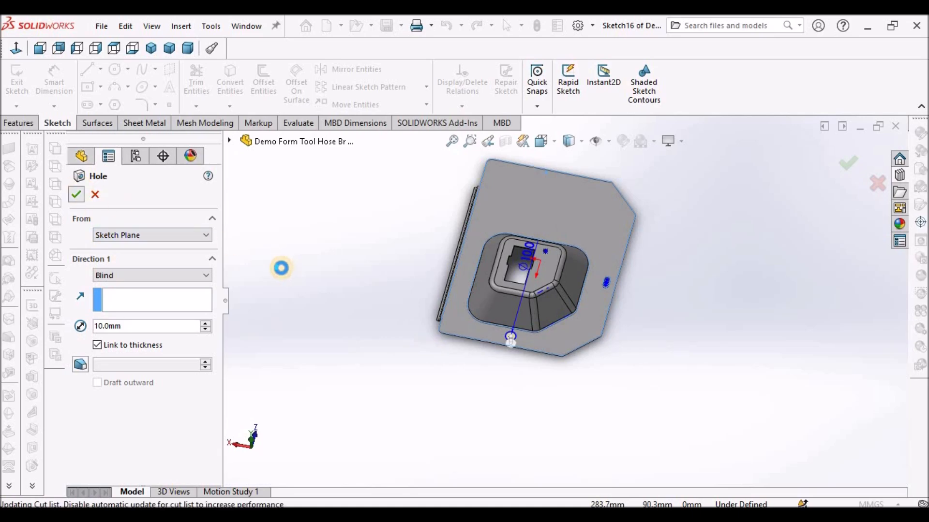
scroll(213, 449, "down", 2)
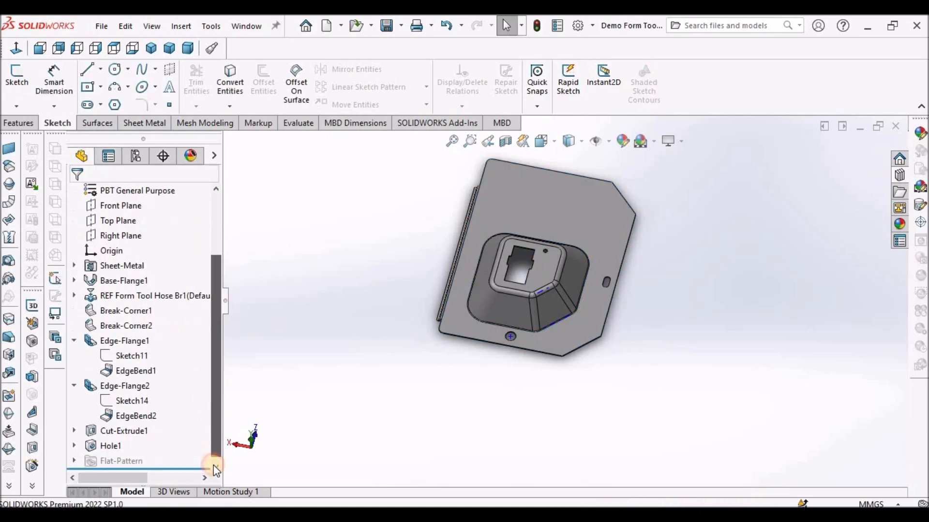
Step: Open the hole's sketch for editing and move its diameter dimension clear of the plate
left_click(74, 445)
right_click(110, 459)
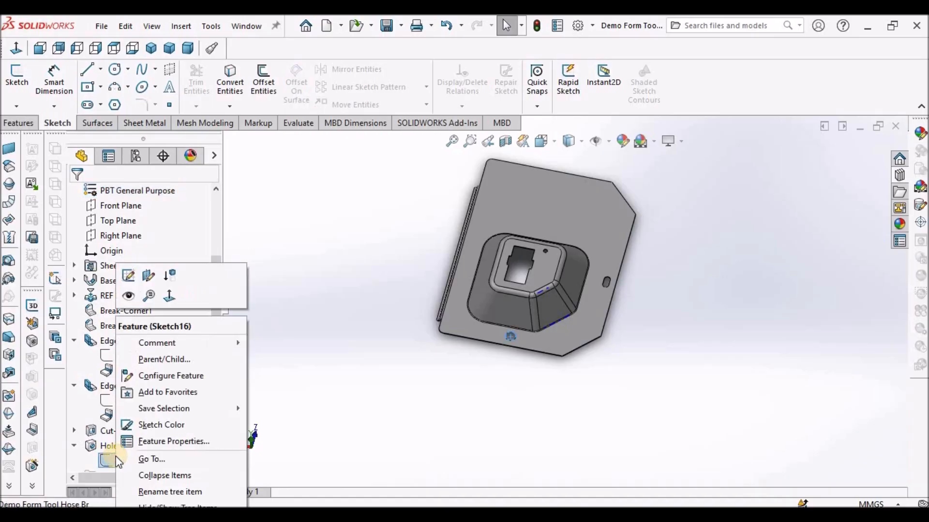
left_click(126, 280)
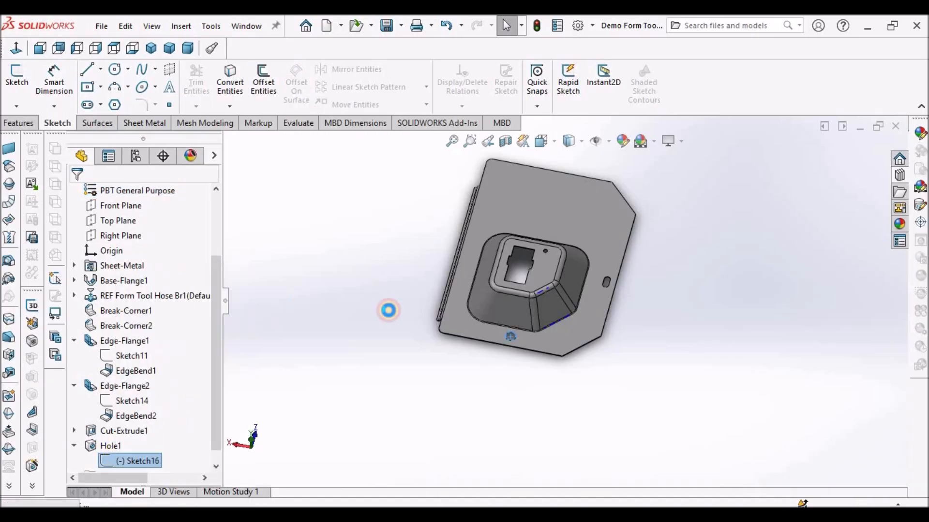
scroll(538, 260, "down", 4)
scroll(576, 227, "up", 3)
scroll(571, 238, "down", 3)
left_click_drag(561, 267, 639, 196)
left_click_drag(559, 286, 706, 205)
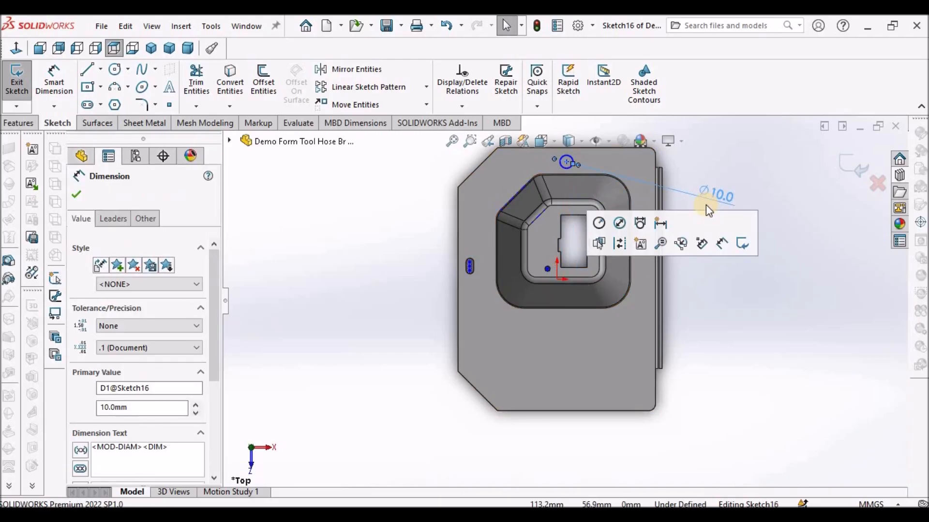
left_click(707, 205)
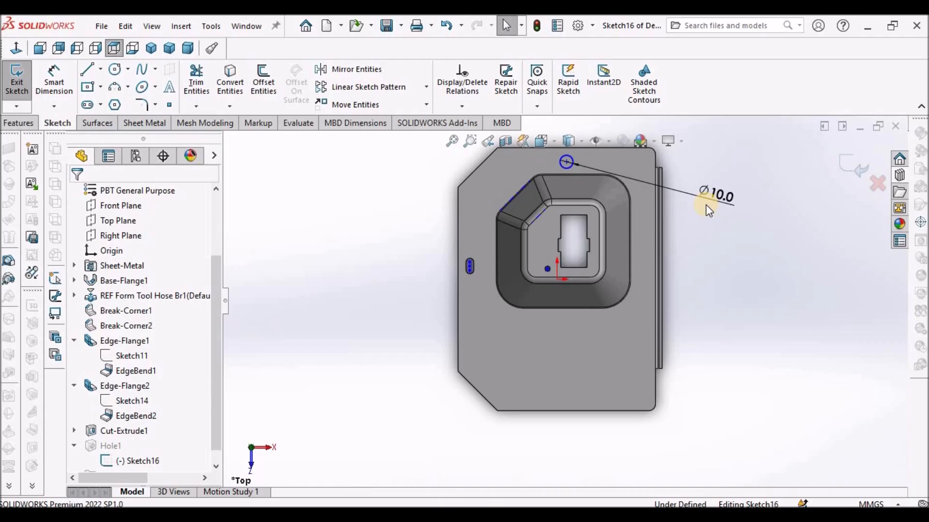
scroll(622, 190, "up", 3)
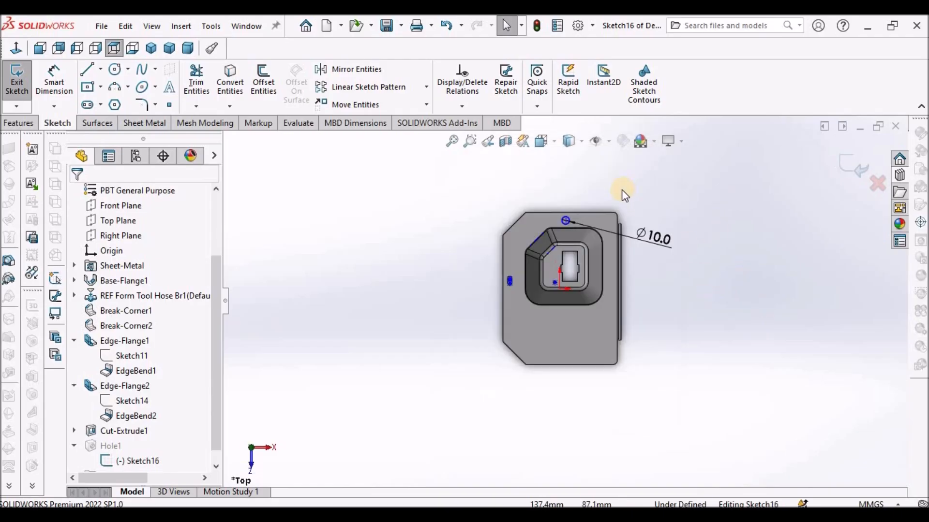
Step: Dimension the hole's centre at 10 mm from the plate's nearest short edge
scroll(622, 189, "down", 3)
left_click(54, 86)
scroll(532, 237, "down", 3)
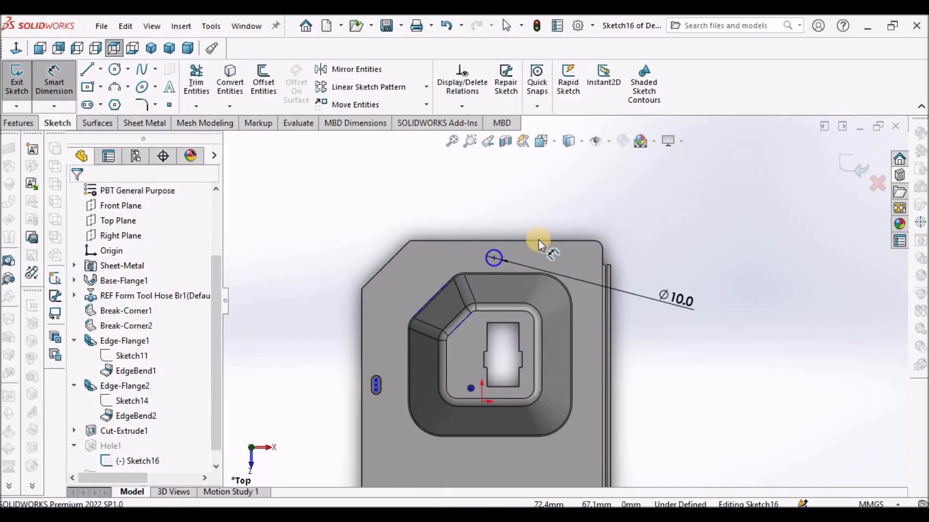
left_click(486, 220)
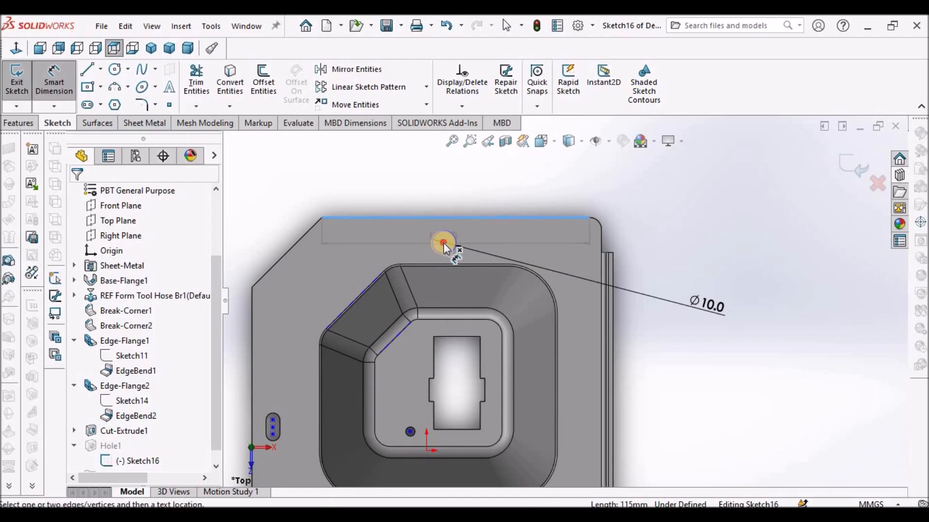
left_click(444, 243)
left_click(647, 228)
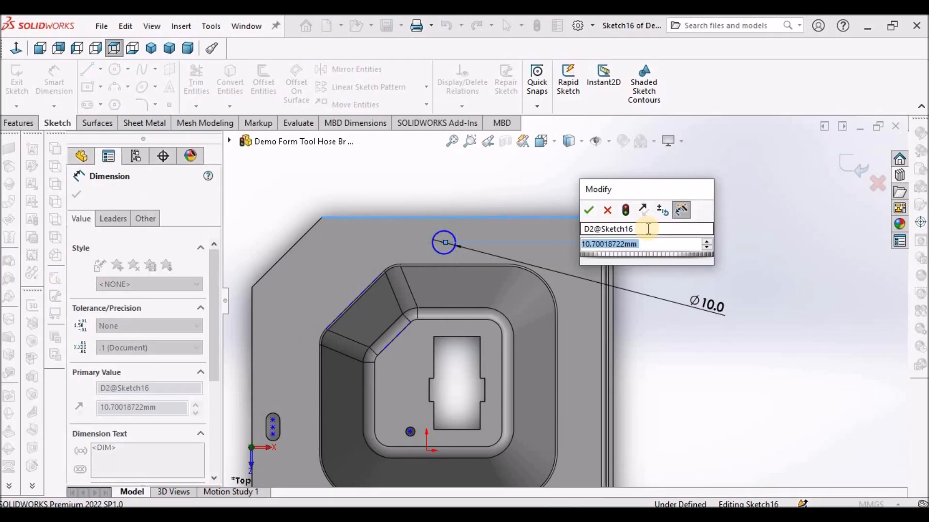
type("10")
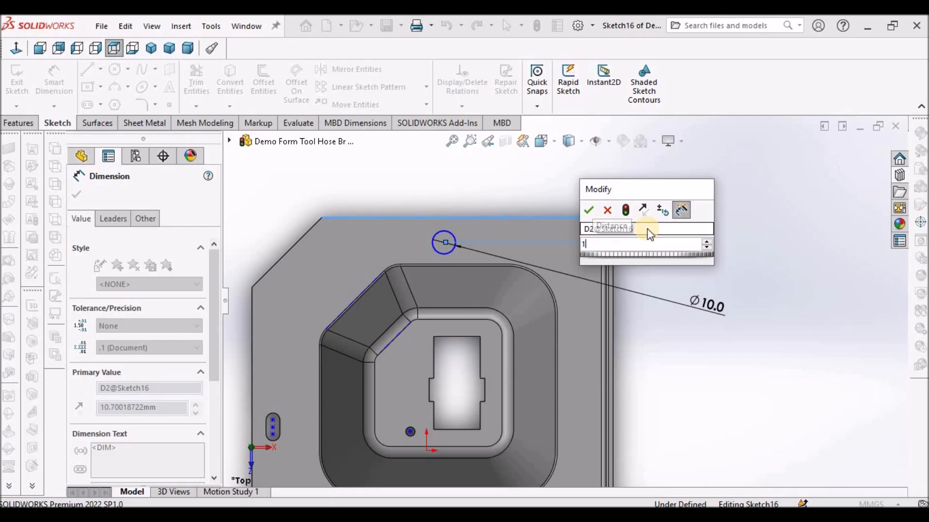
key("Return")
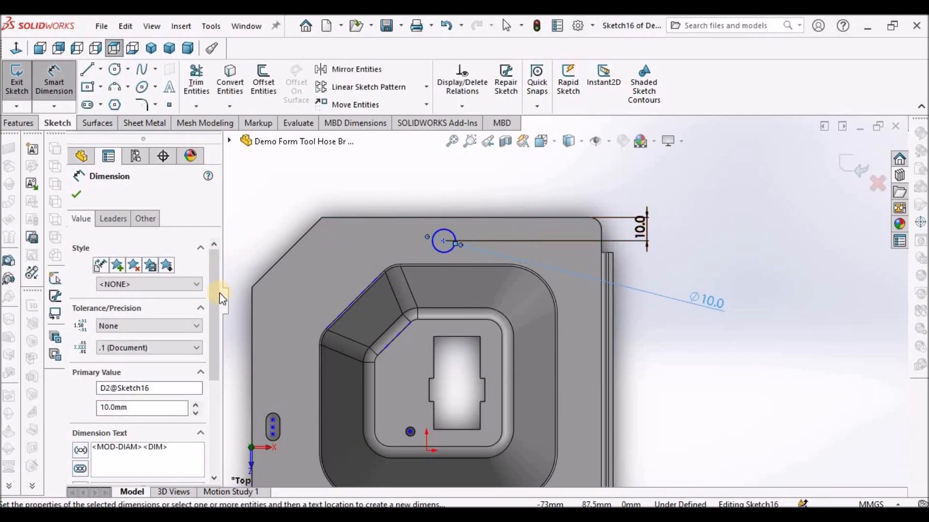
Step: Dimension the hole's centre at 70 mm from the plate's long edge on the slot side and finish the sketch
left_click(251, 320)
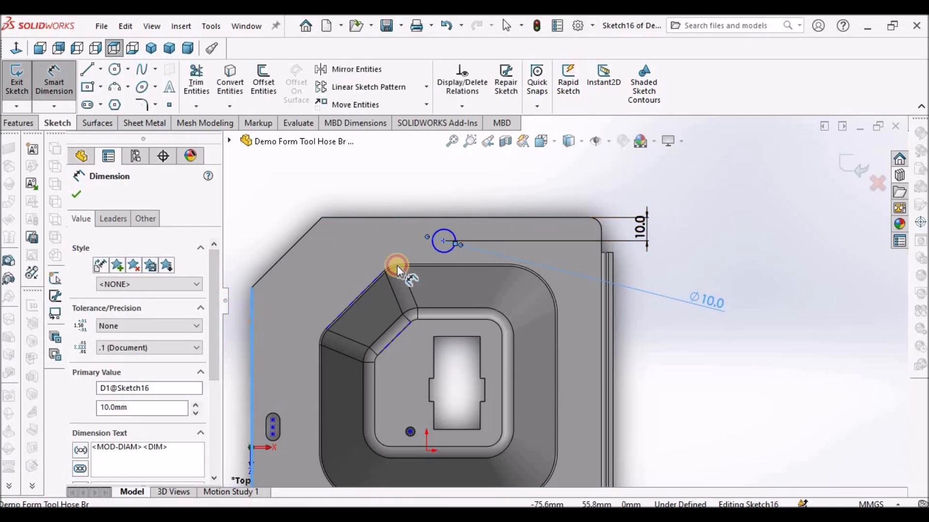
left_click(443, 241)
left_click(394, 197)
type("70")
key("Return")
left_click(846, 166)
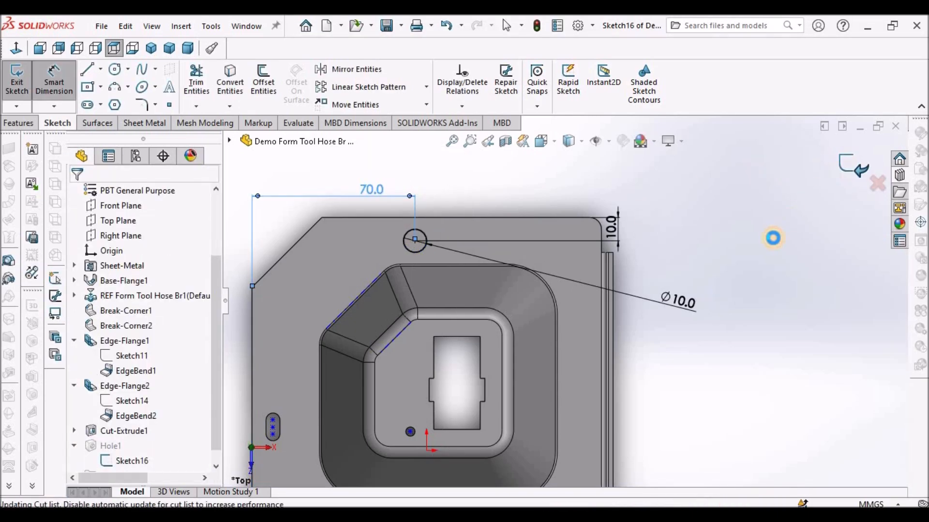
Step: Show the part in dimetric view and examine the bracket, slot, hole and flanges from above and beneath
left_click(188, 49)
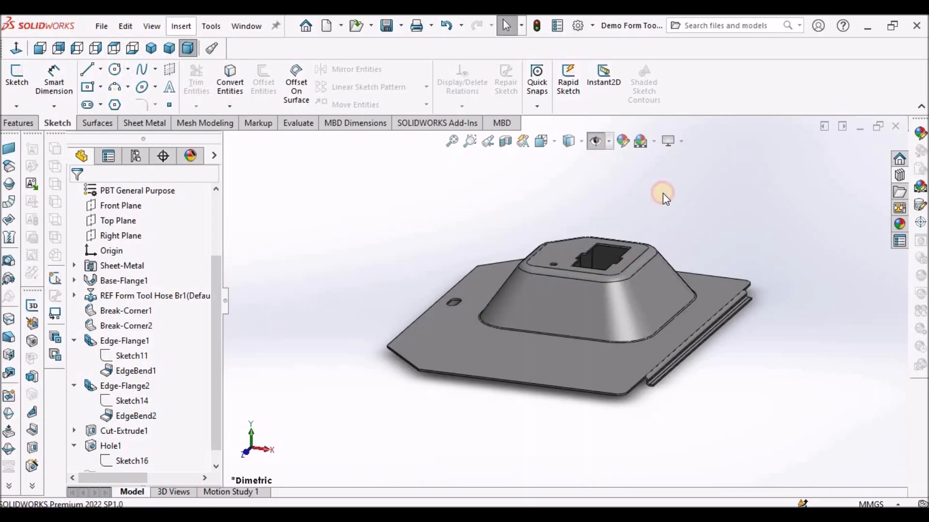
middle_click_drag(660, 219, 657, 365)
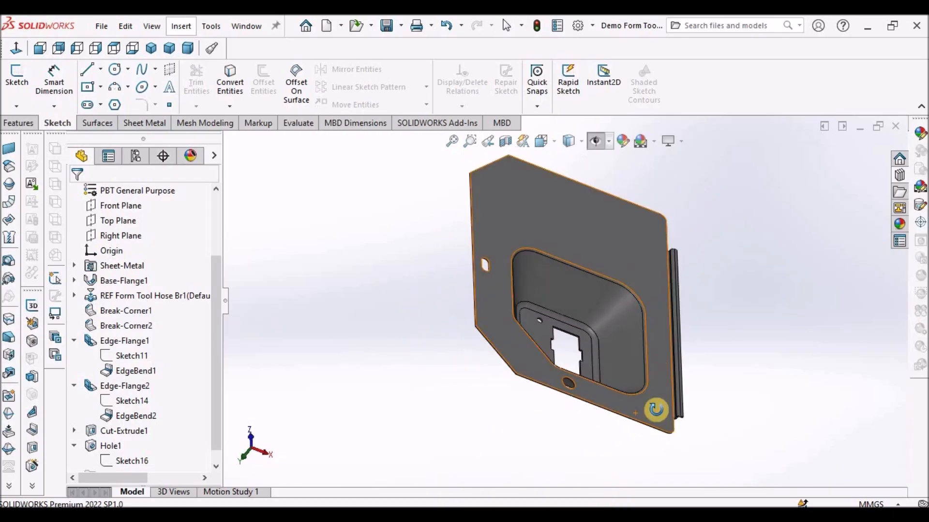
middle_click_drag(703, 433, 576, 326)
scroll(576, 326, "down", 3)
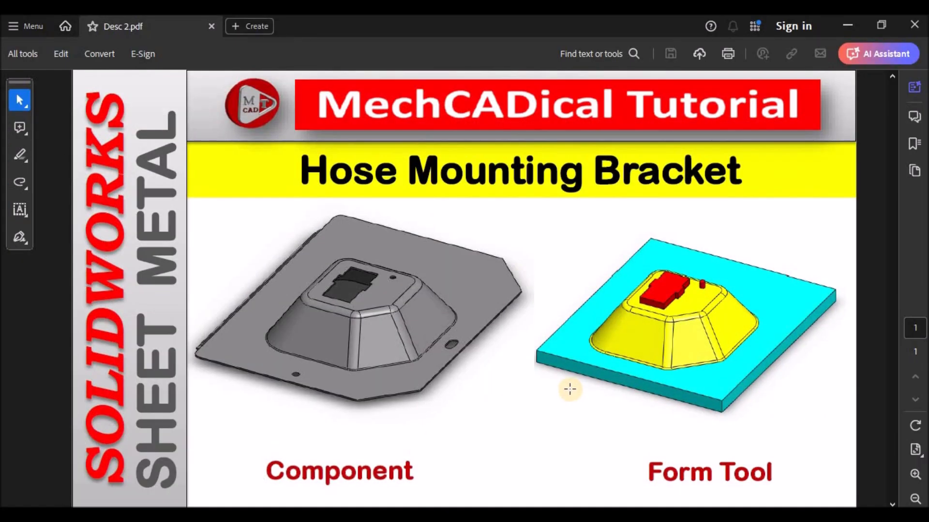